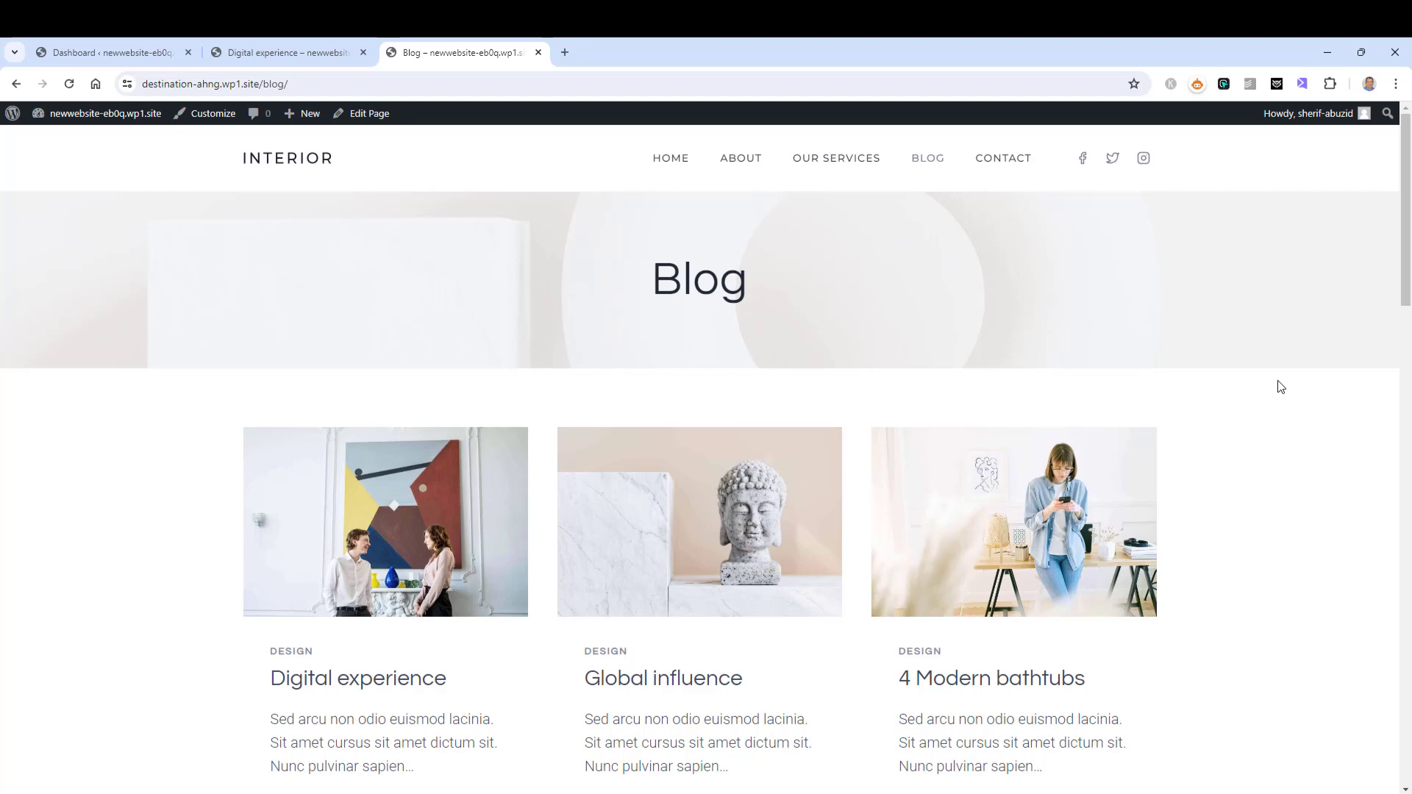
- Go from the admin dashboard to the Posts > Categories page
{"action": "scroll", "coordinate": [1281, 387], "scroll_direction": "down", "scroll_amount": 3}
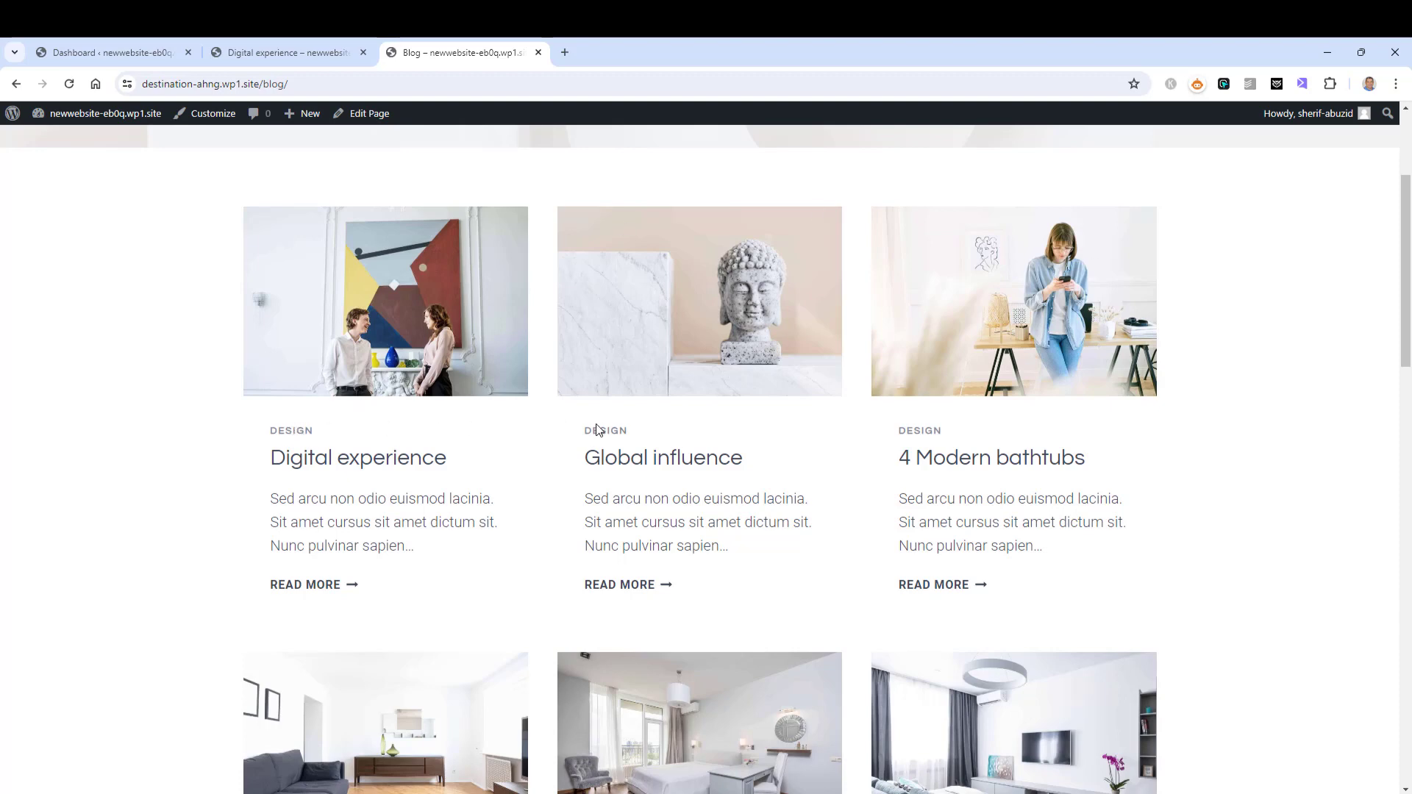
{"action": "scroll", "coordinate": [1328, 451], "scroll_direction": "down", "scroll_amount": 2}
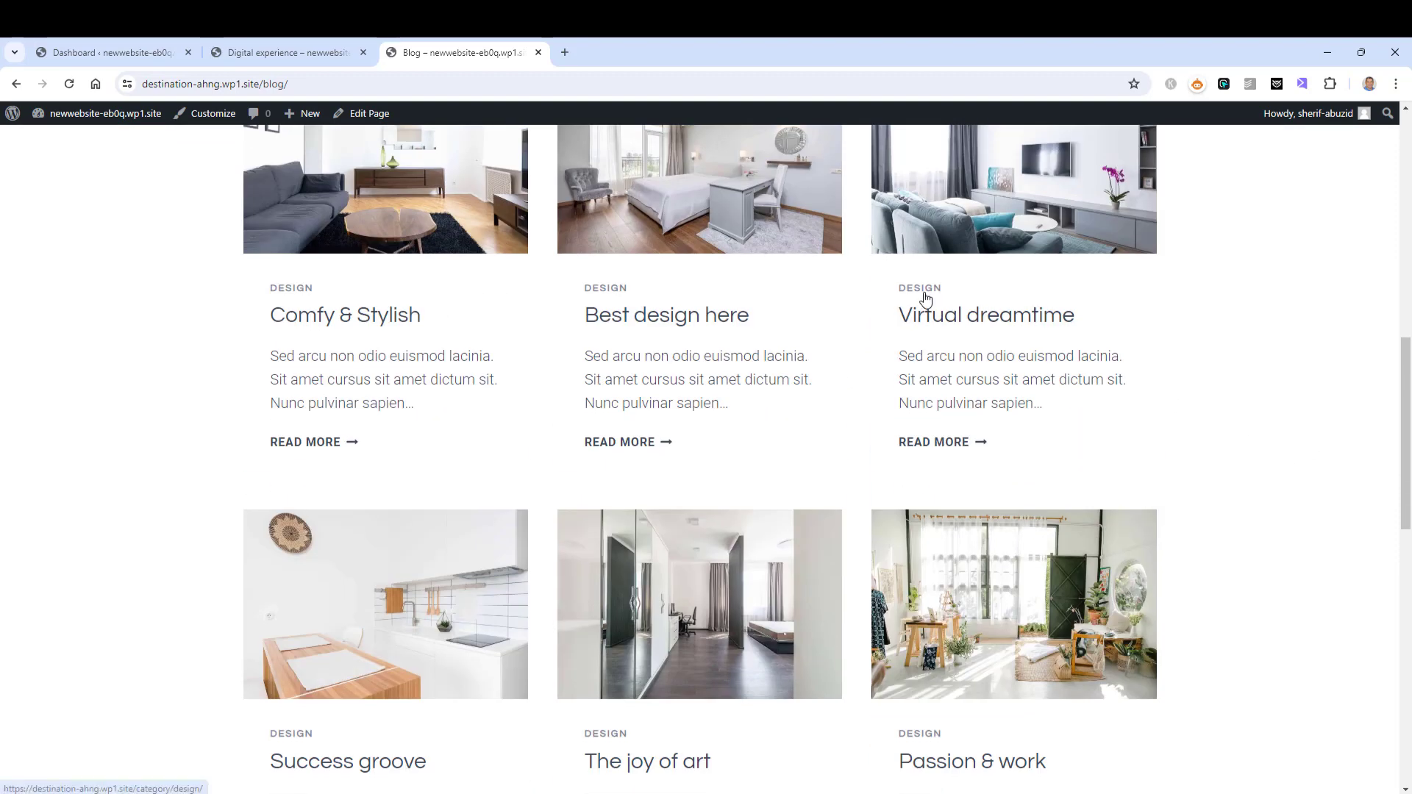
{"action": "scroll", "coordinate": [1298, 460], "scroll_direction": "up", "scroll_amount": 4}
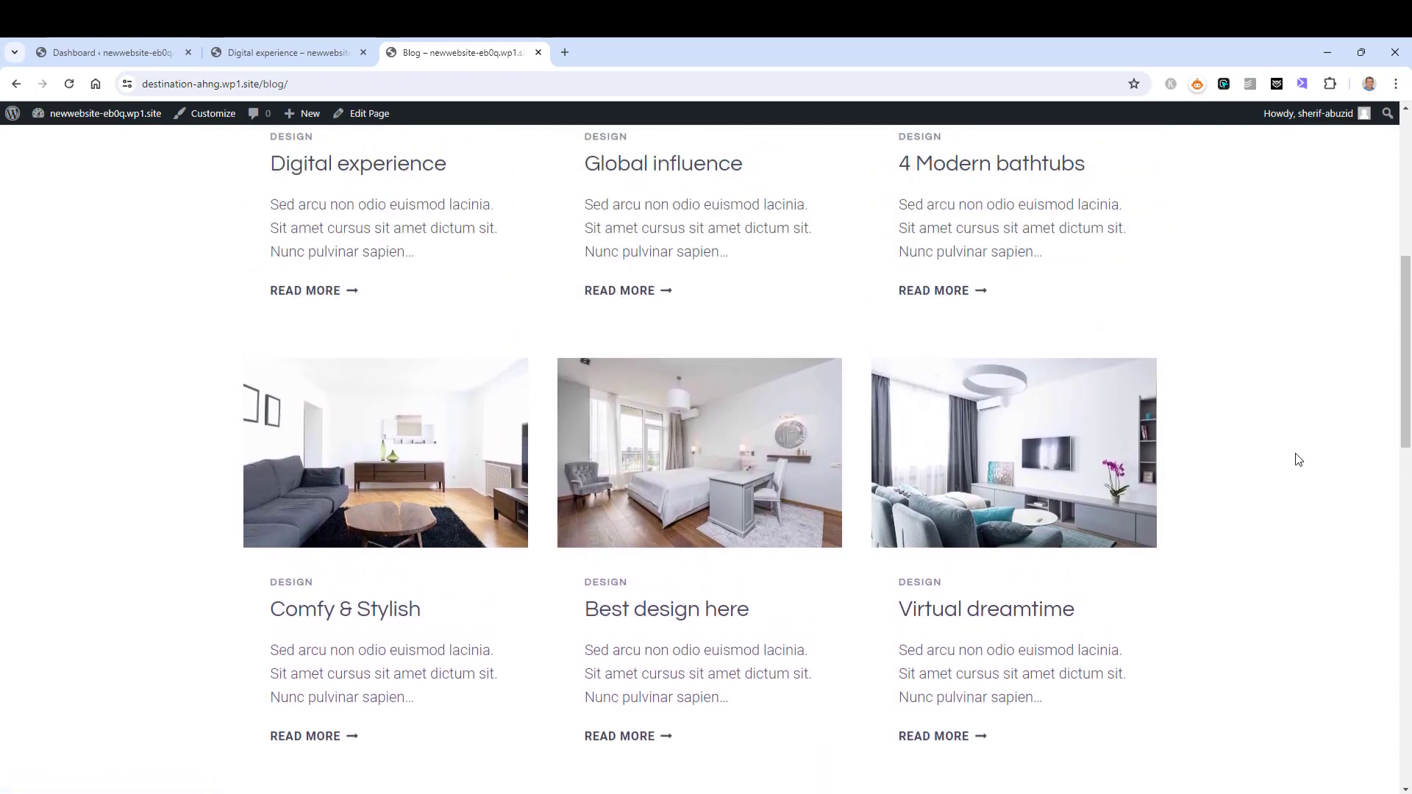
{"action": "scroll", "coordinate": [1298, 460], "scroll_direction": "up", "scroll_amount": 6}
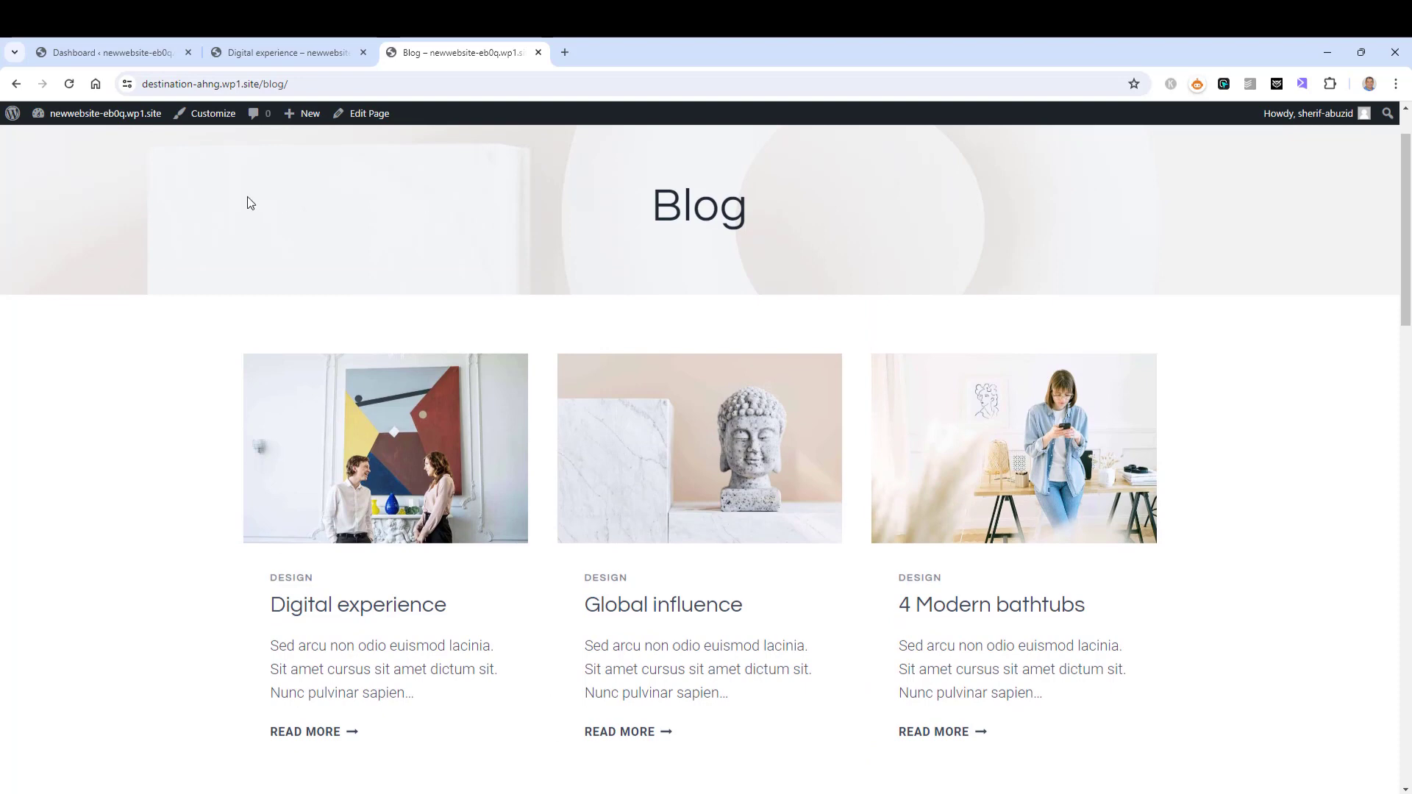
{"action": "left_click", "coordinate": [61, 146]}
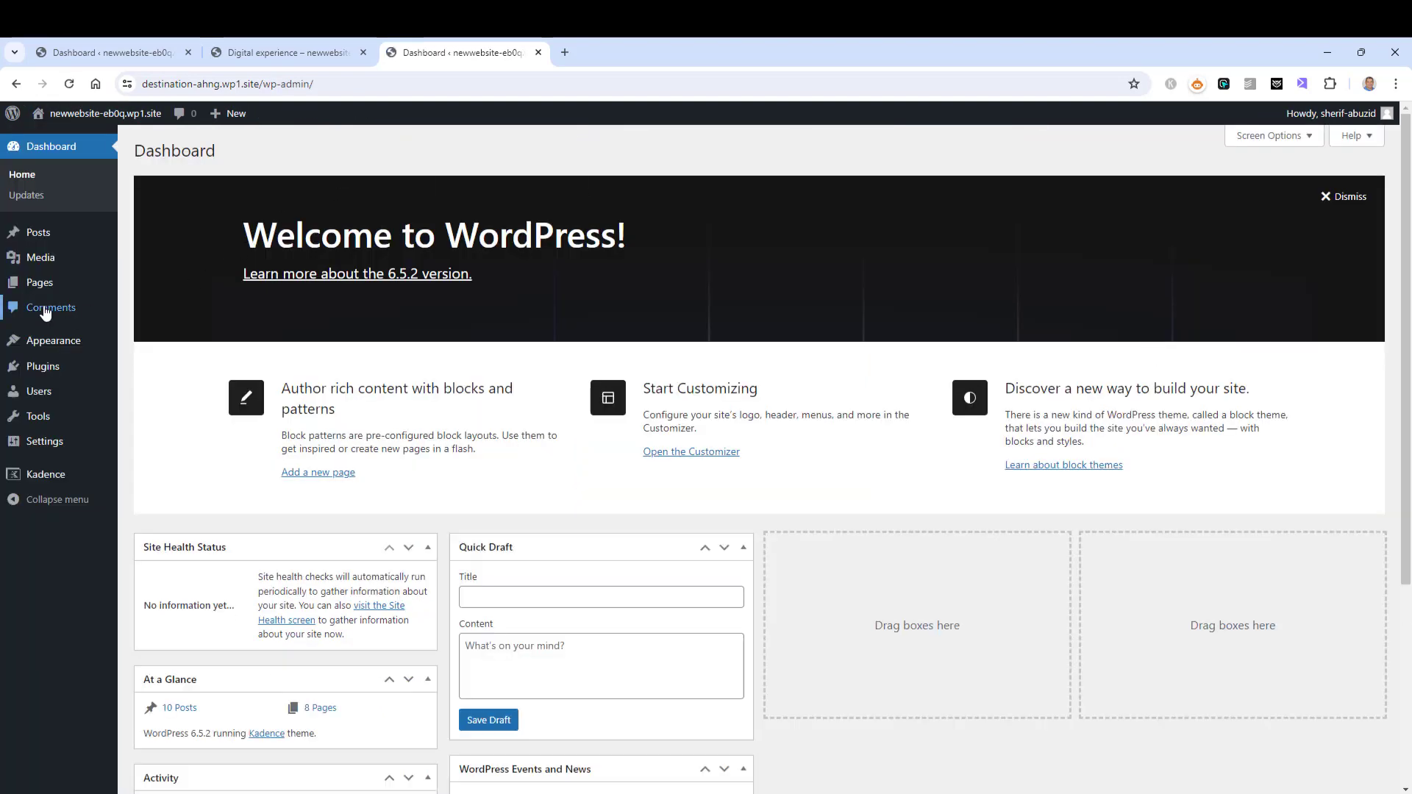
{"action": "mouse_move", "coordinate": [44, 232]}
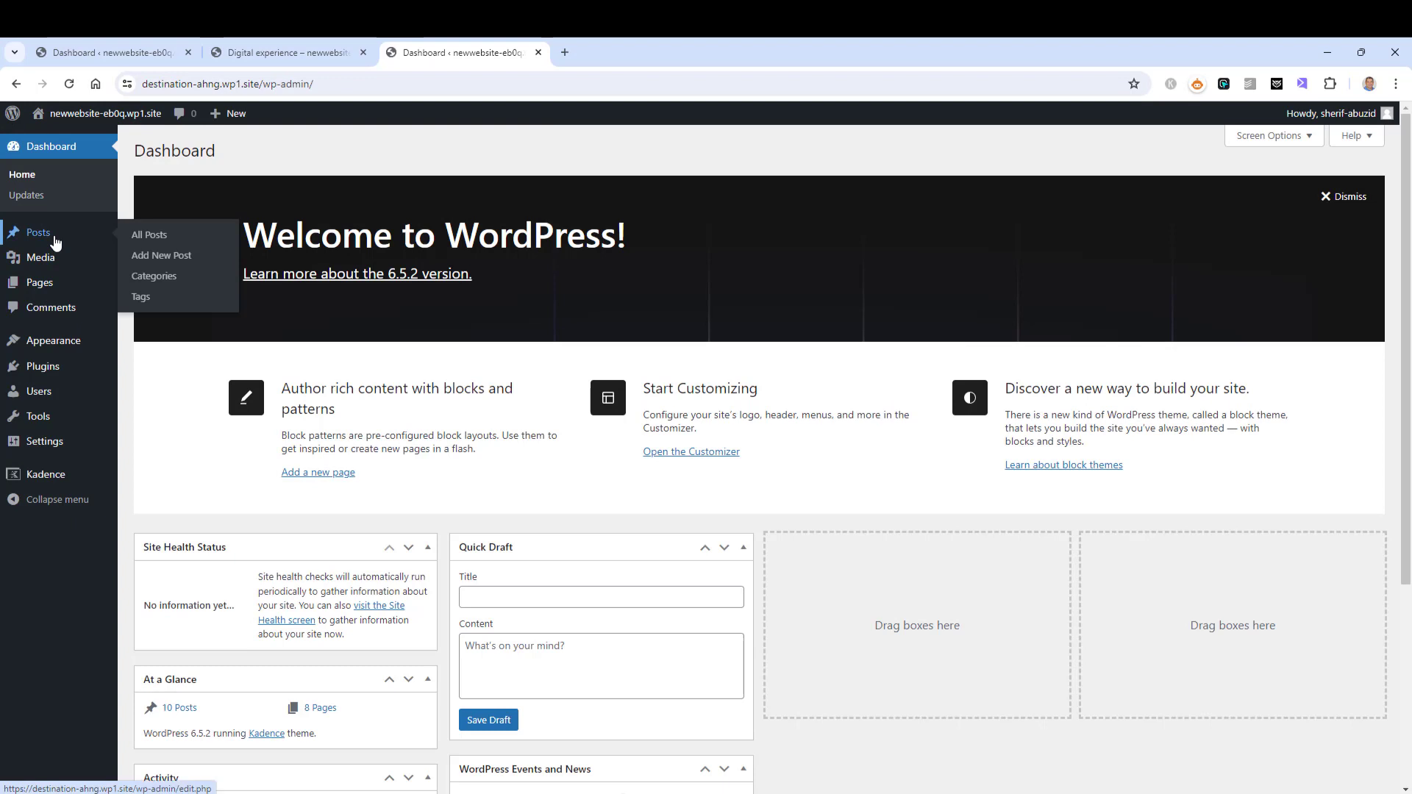
{"action": "left_click", "coordinate": [139, 282]}
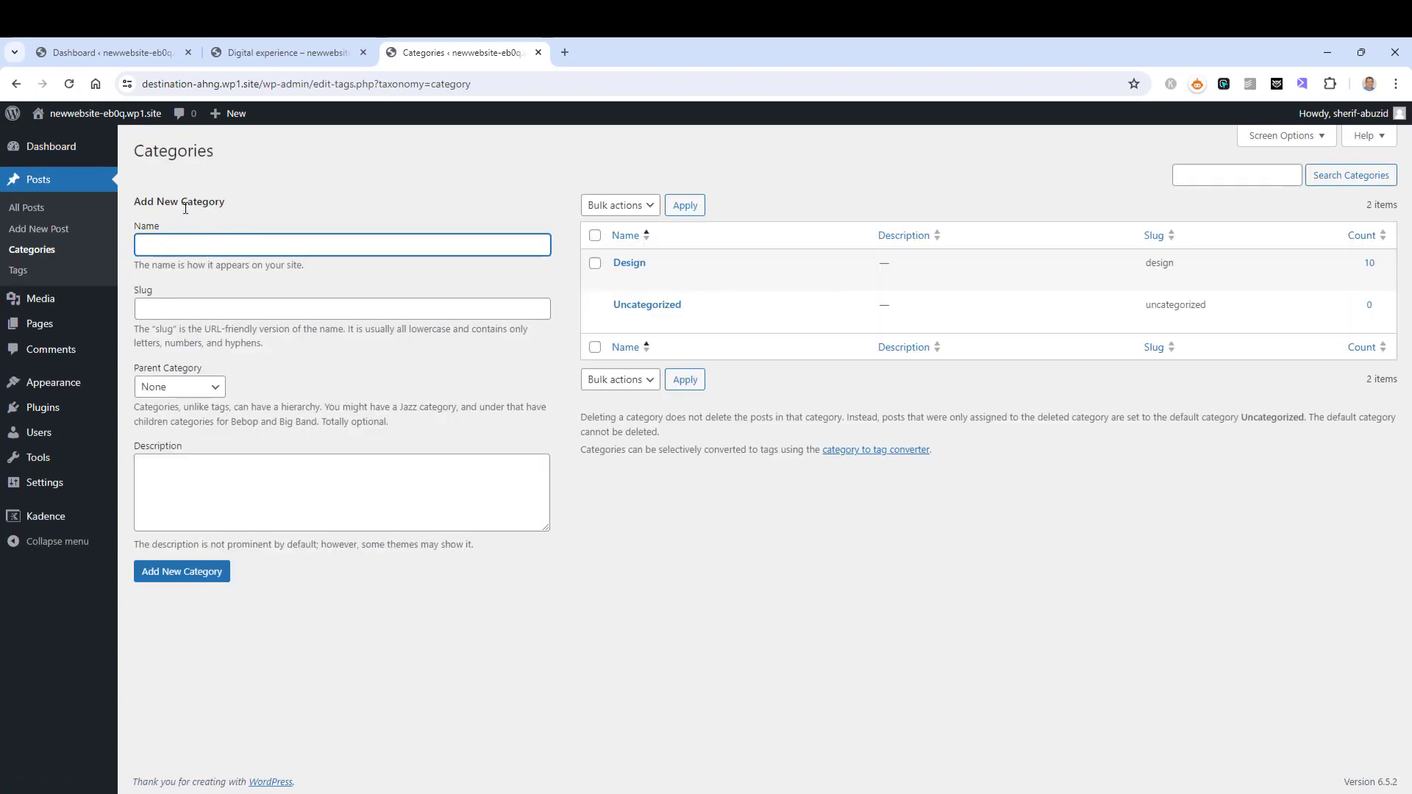
- Add a new post category named Decoration
{"action": "triple_click", "coordinate": [186, 208]}
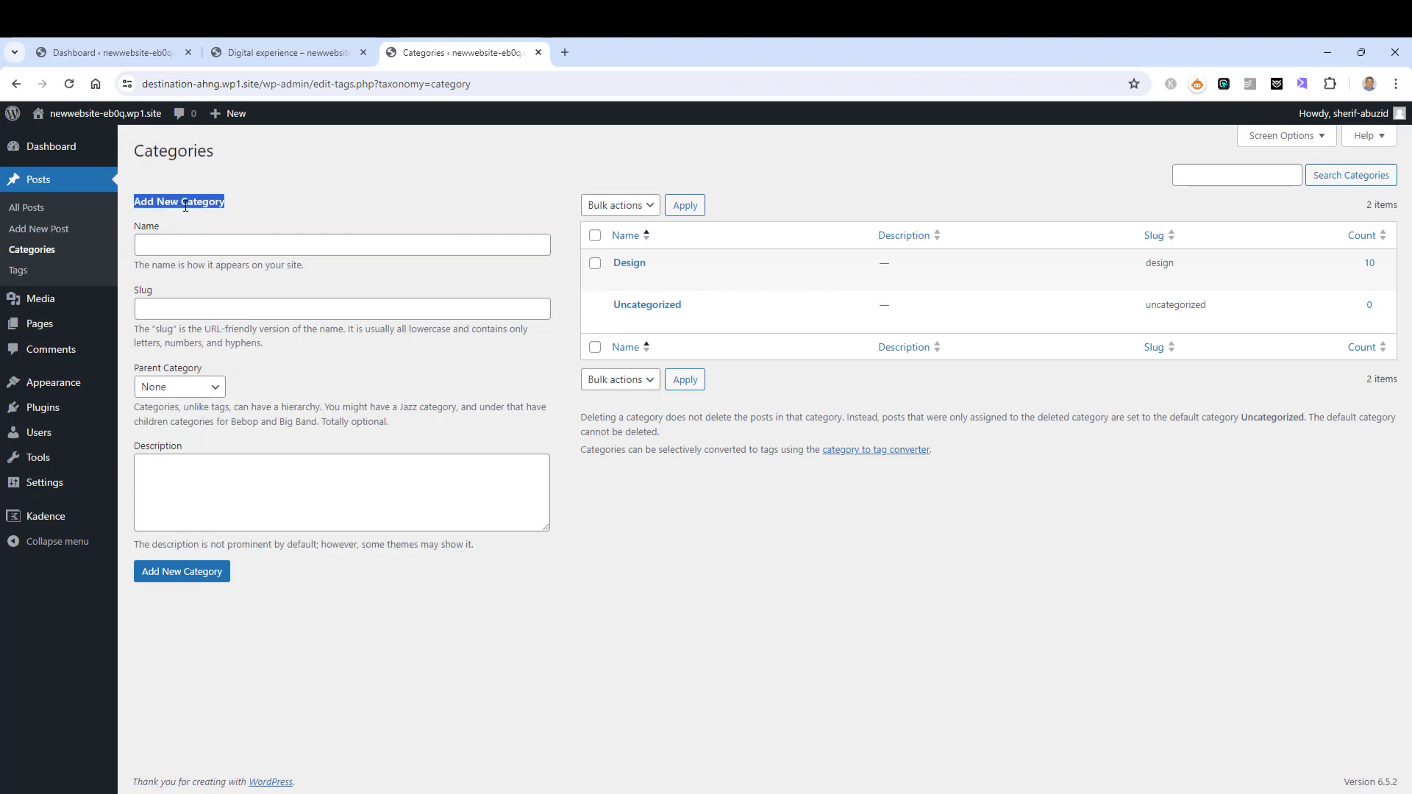
{"action": "left_click", "coordinate": [275, 245]}
{"action": "type", "text": "Dec"}
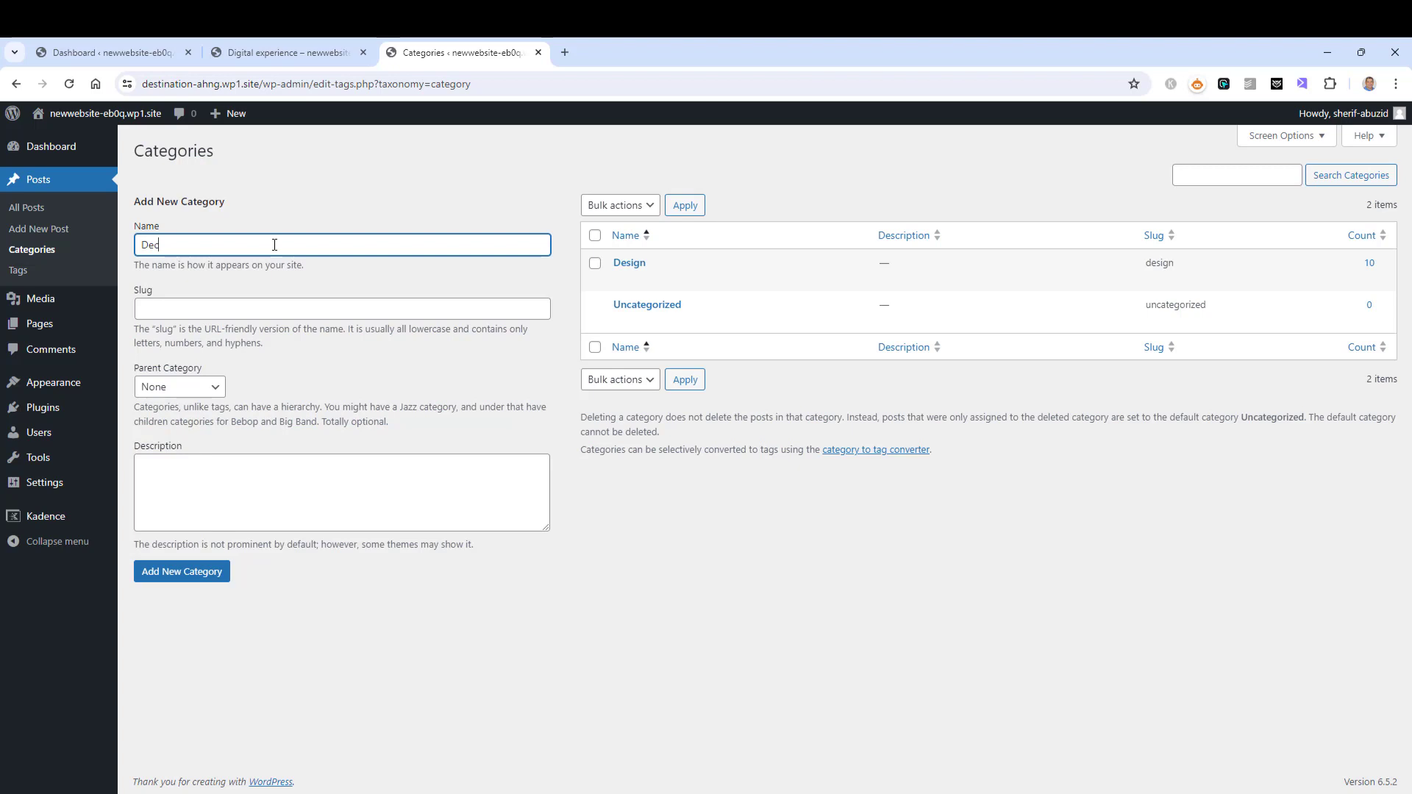
{"action": "type", "text": "oration"}
{"action": "left_click", "coordinate": [198, 571]}
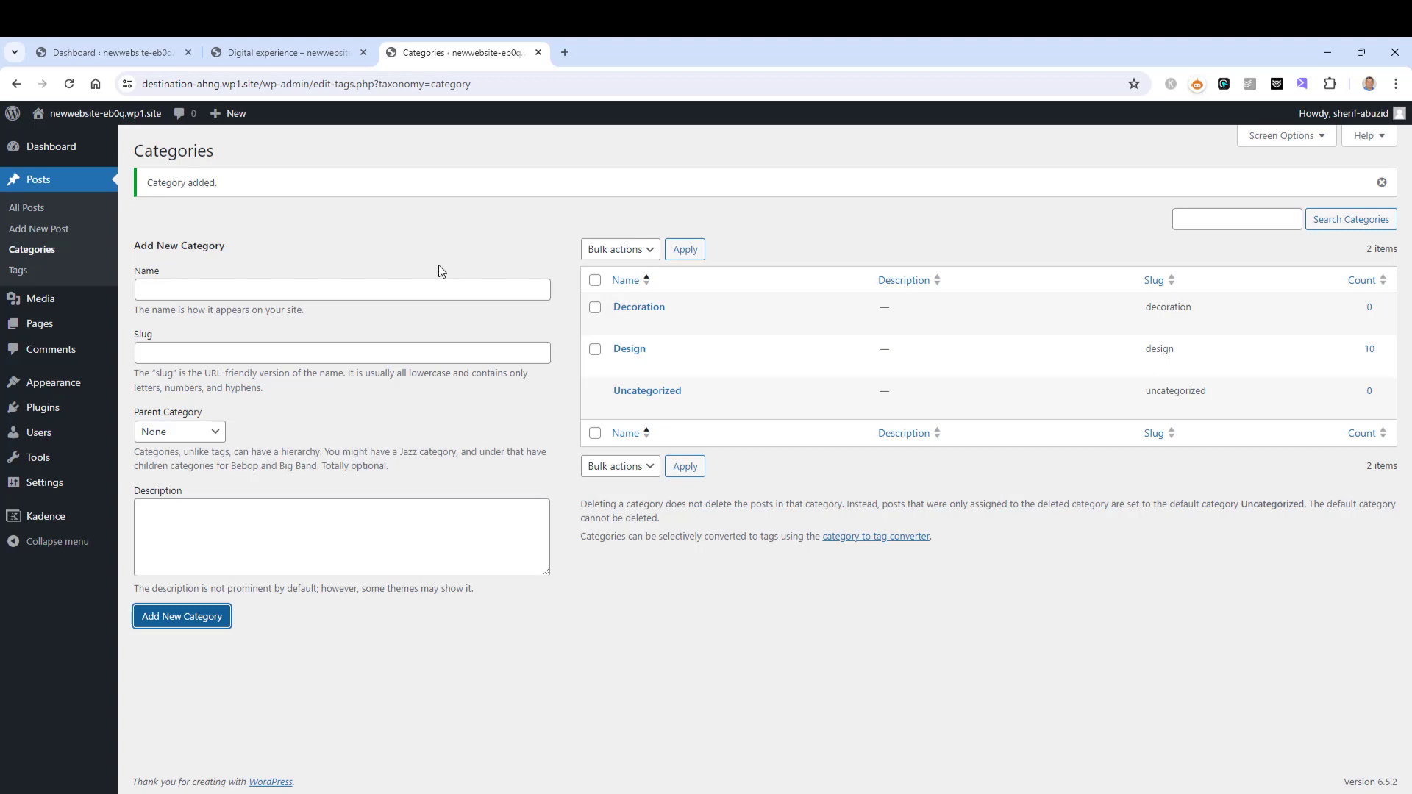
- Add an Interior Design category with the slug 'interior'
{"action": "left_click", "coordinate": [350, 291]}
{"action": "type", "text": "In"}
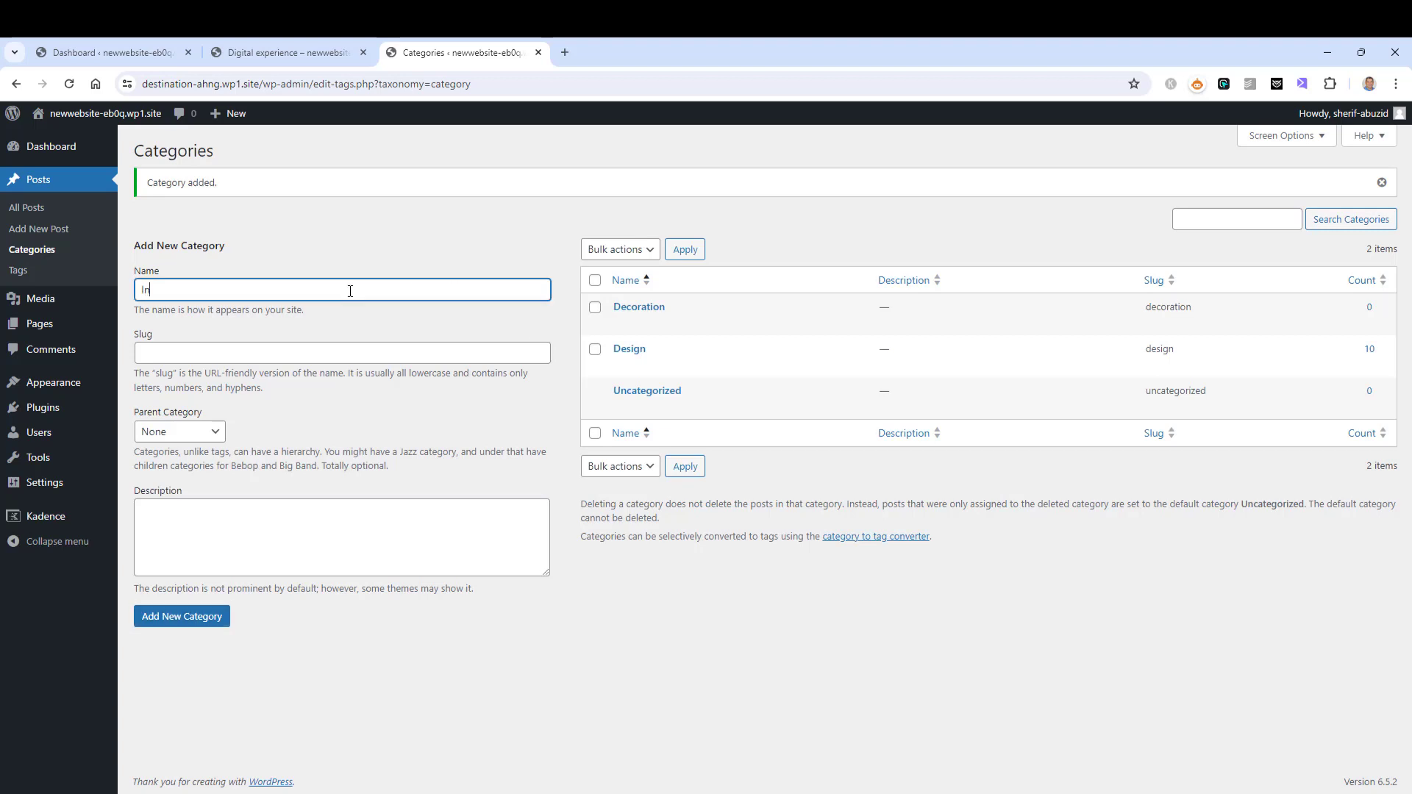
{"action": "type", "text": "terior Design"}
{"action": "double_click", "coordinate": [166, 293]}
{"action": "key", "text": "ctrl+c"}
{"action": "left_click", "coordinate": [278, 353]}
{"action": "key", "text": "ctrl+v"}
{"action": "left_click", "coordinate": [221, 623]}
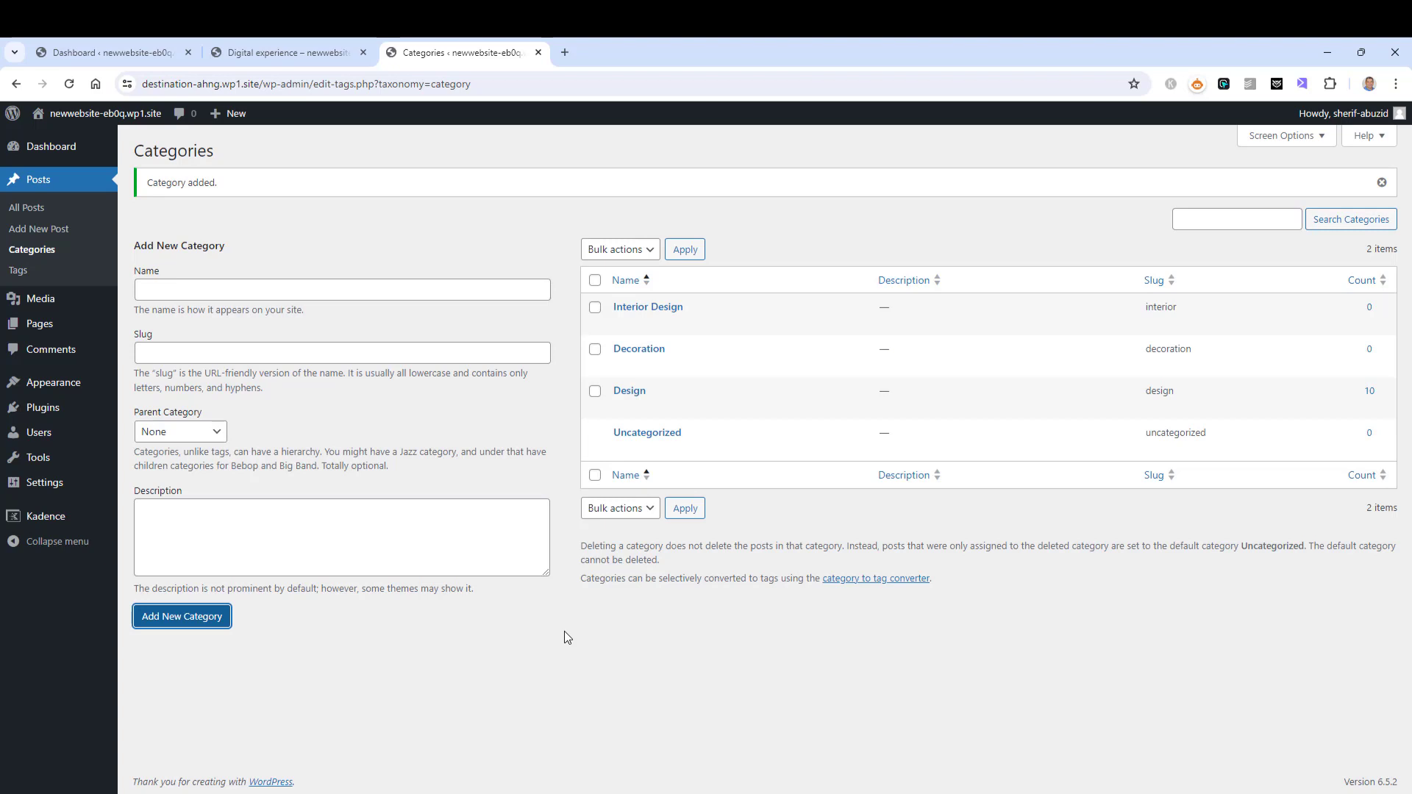
- Quick-edit Digital experience and Comfy & Stylish to swap Design for Decoration
{"action": "left_click", "coordinate": [33, 209]}
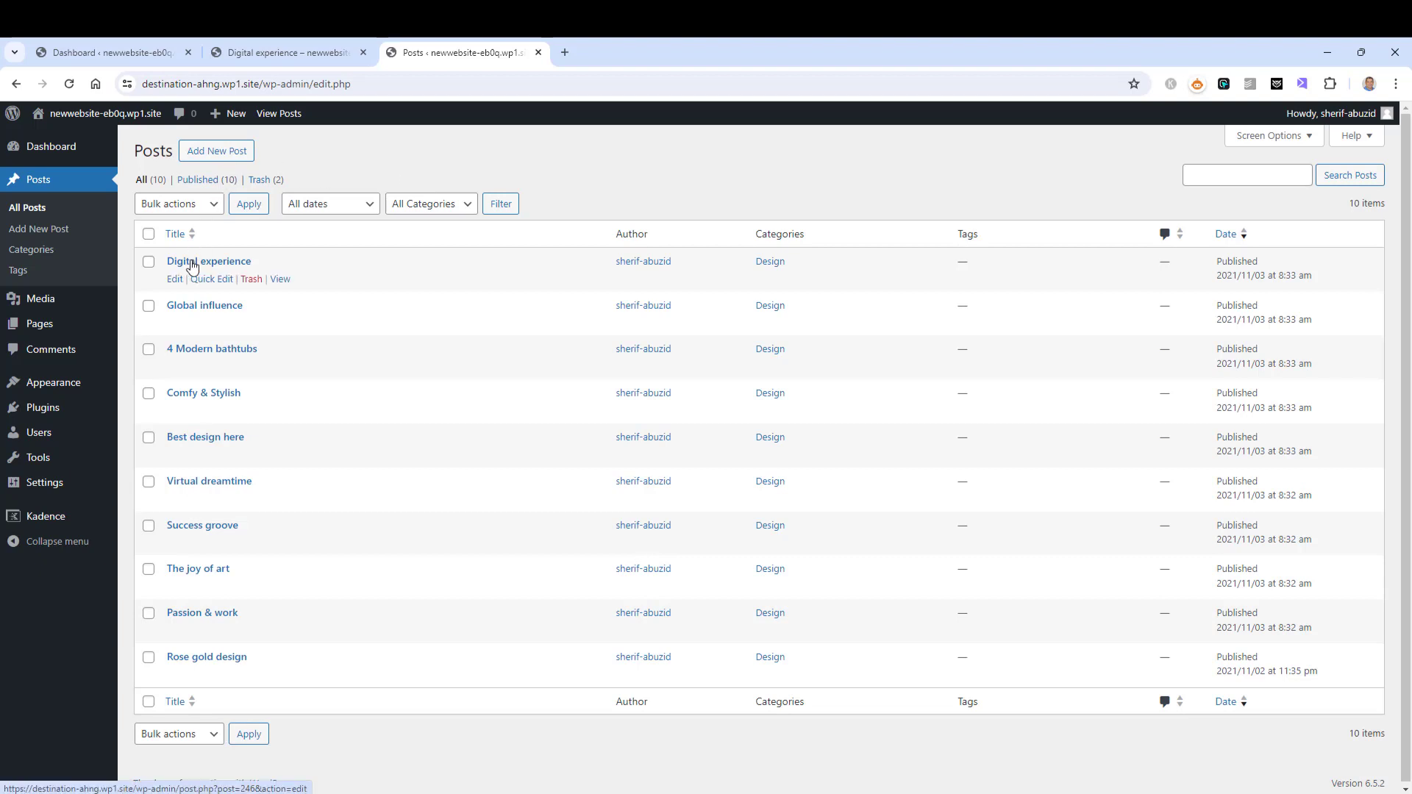
{"action": "left_click", "coordinate": [212, 280]}
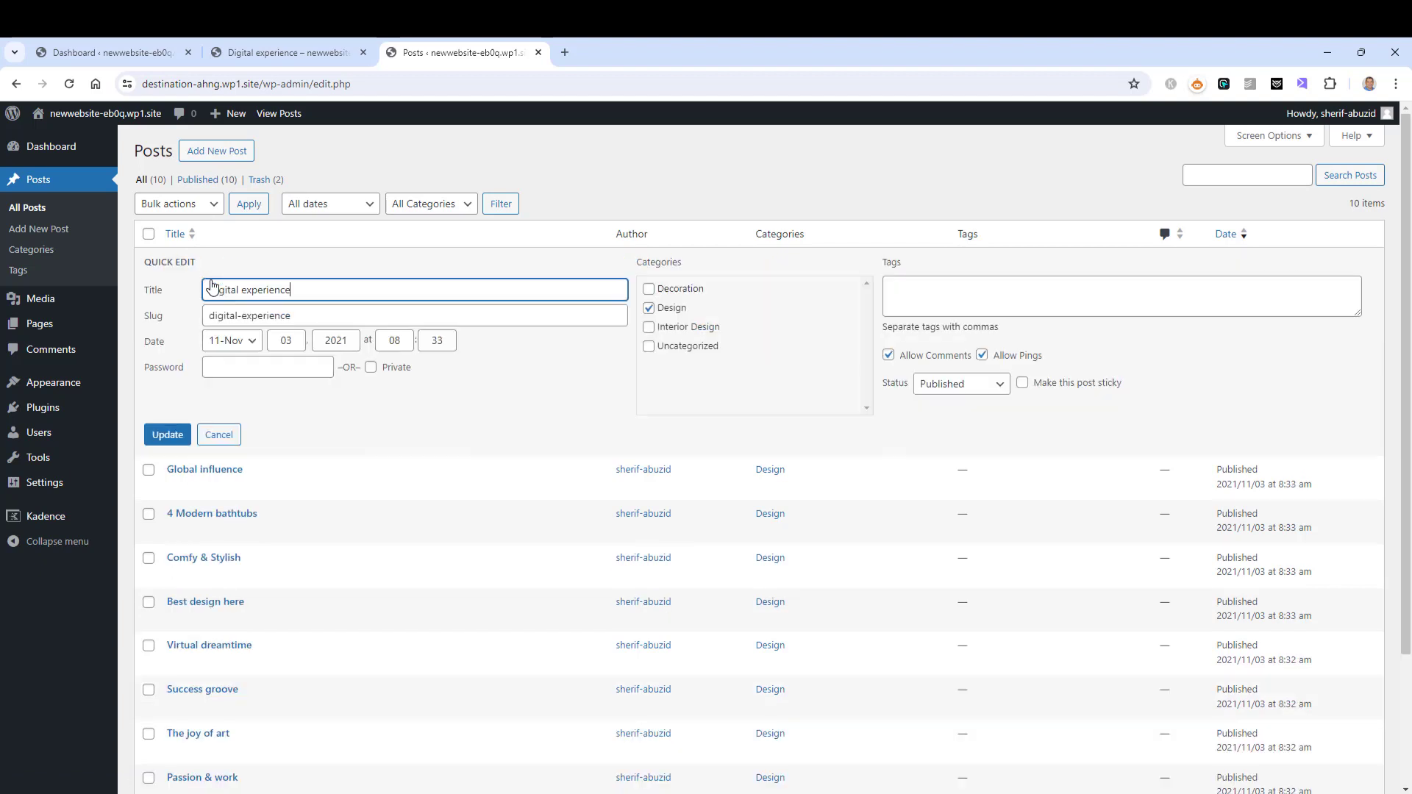
{"action": "left_click", "coordinate": [649, 308]}
{"action": "left_click", "coordinate": [649, 289]}
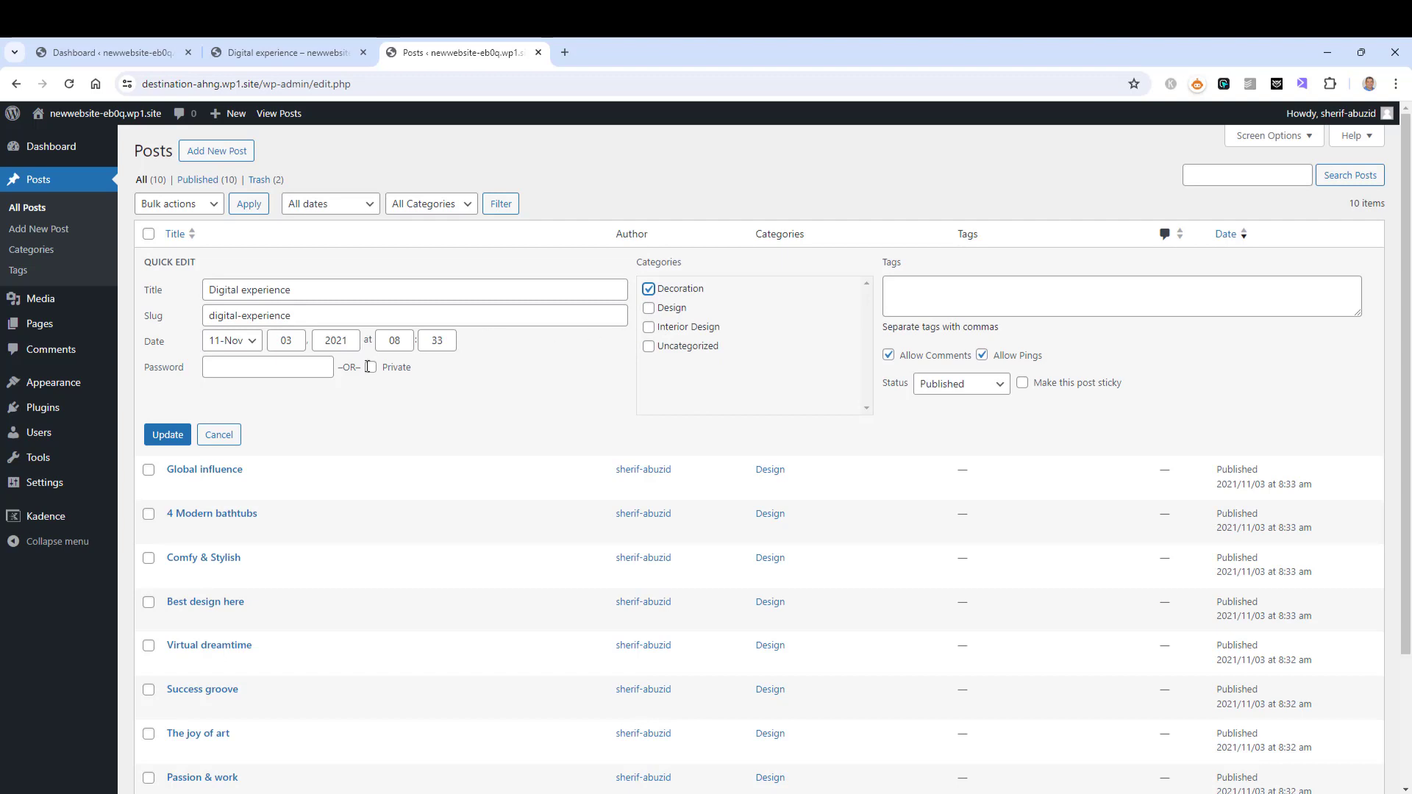
{"action": "left_click", "coordinate": [176, 436]}
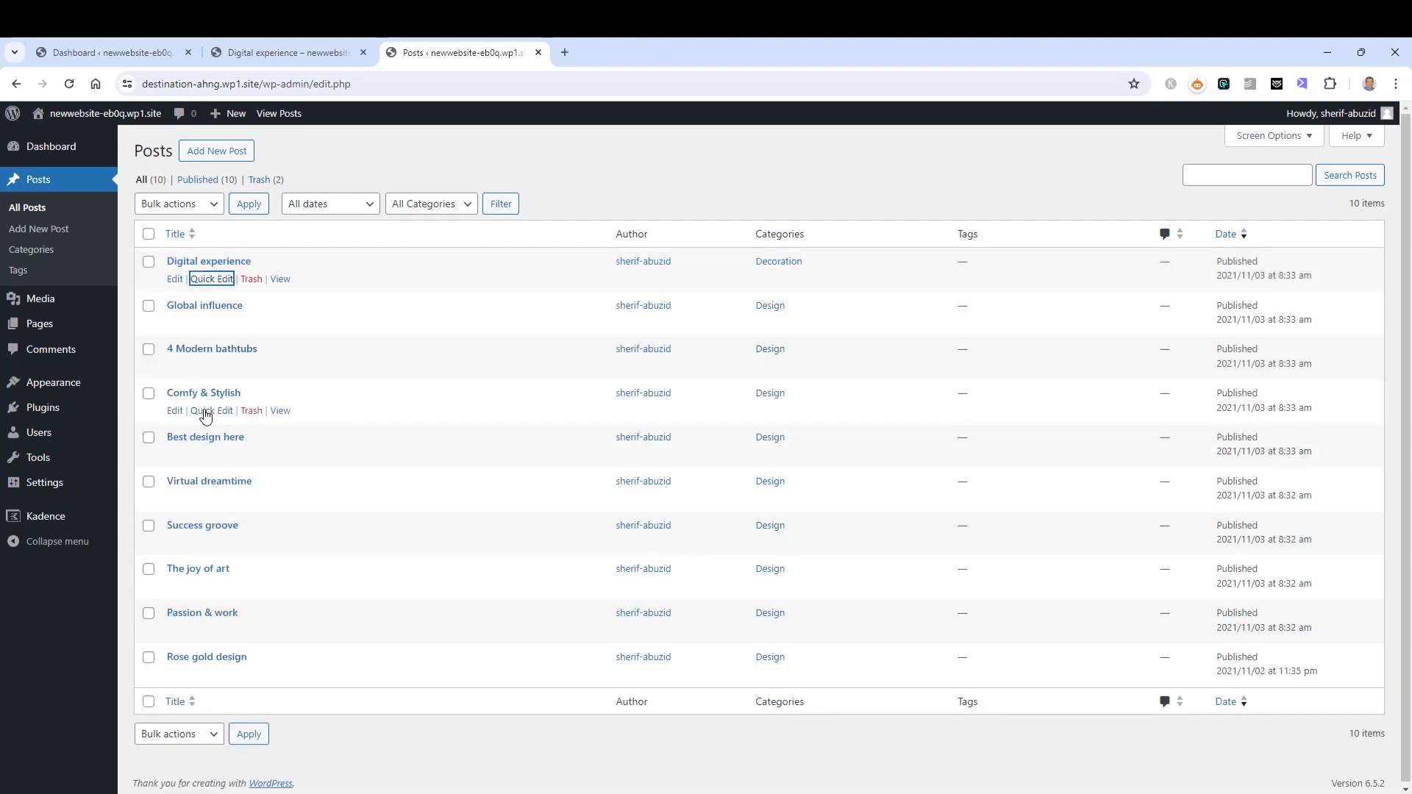
{"action": "left_click", "coordinate": [206, 412]}
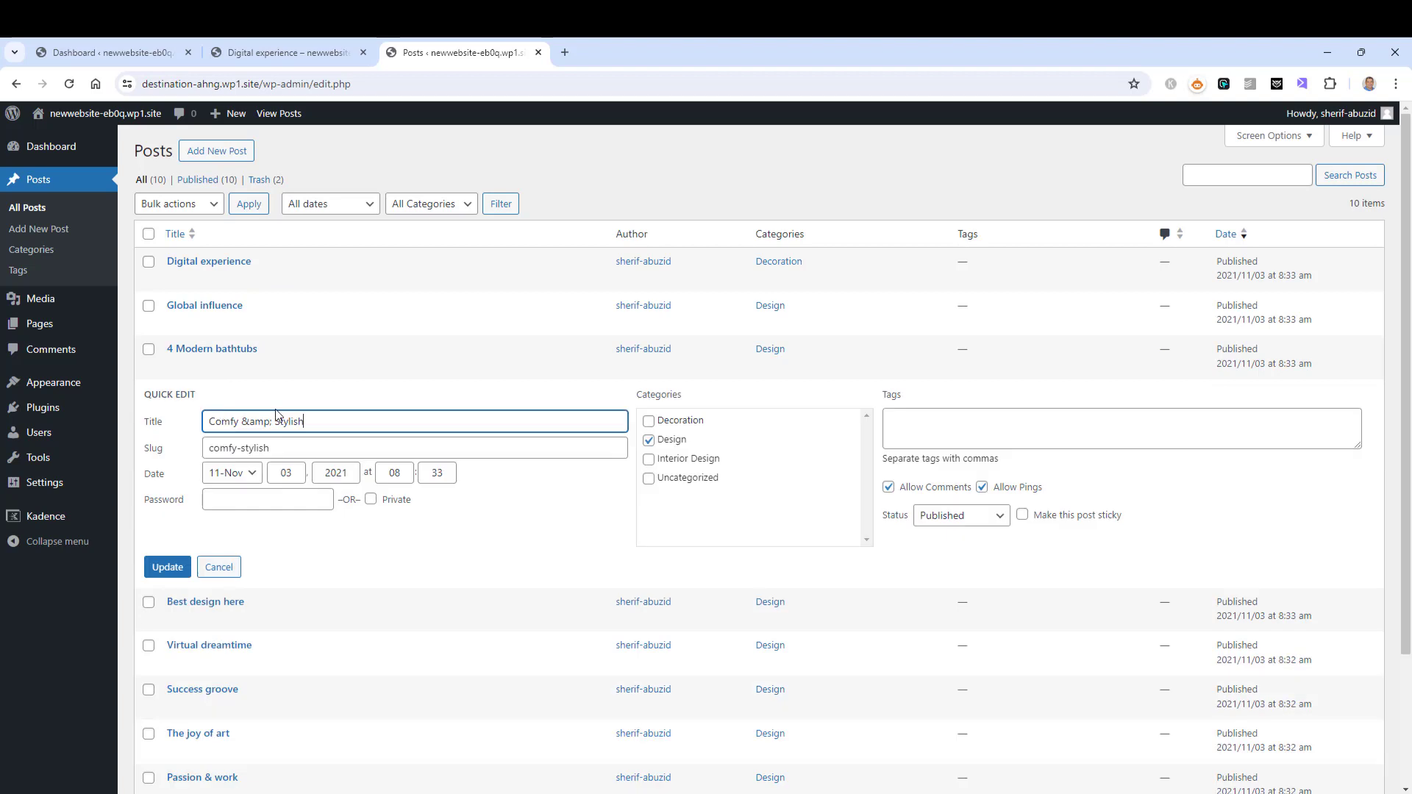
{"action": "left_click", "coordinate": [649, 439]}
{"action": "left_click", "coordinate": [649, 421]}
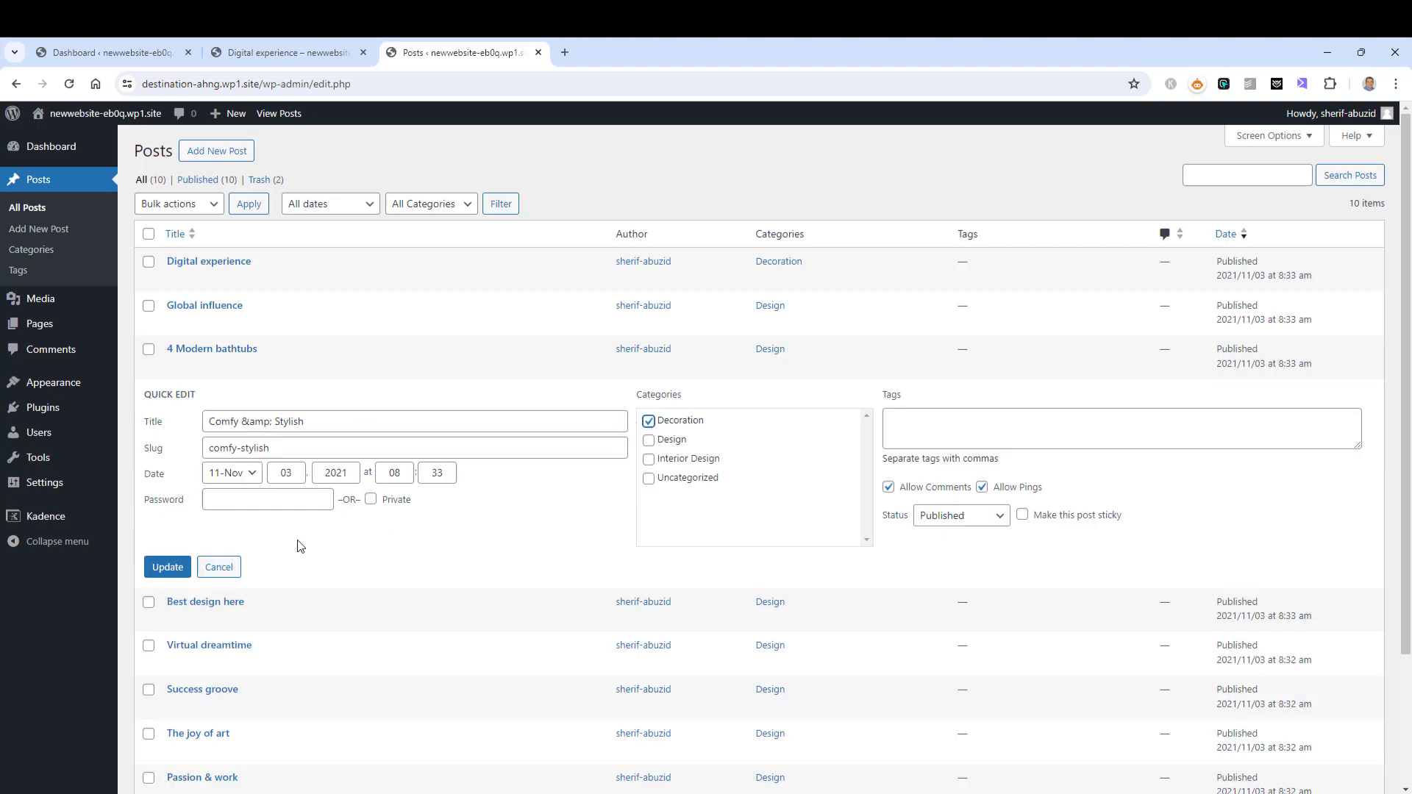
{"action": "left_click", "coordinate": [168, 567]}
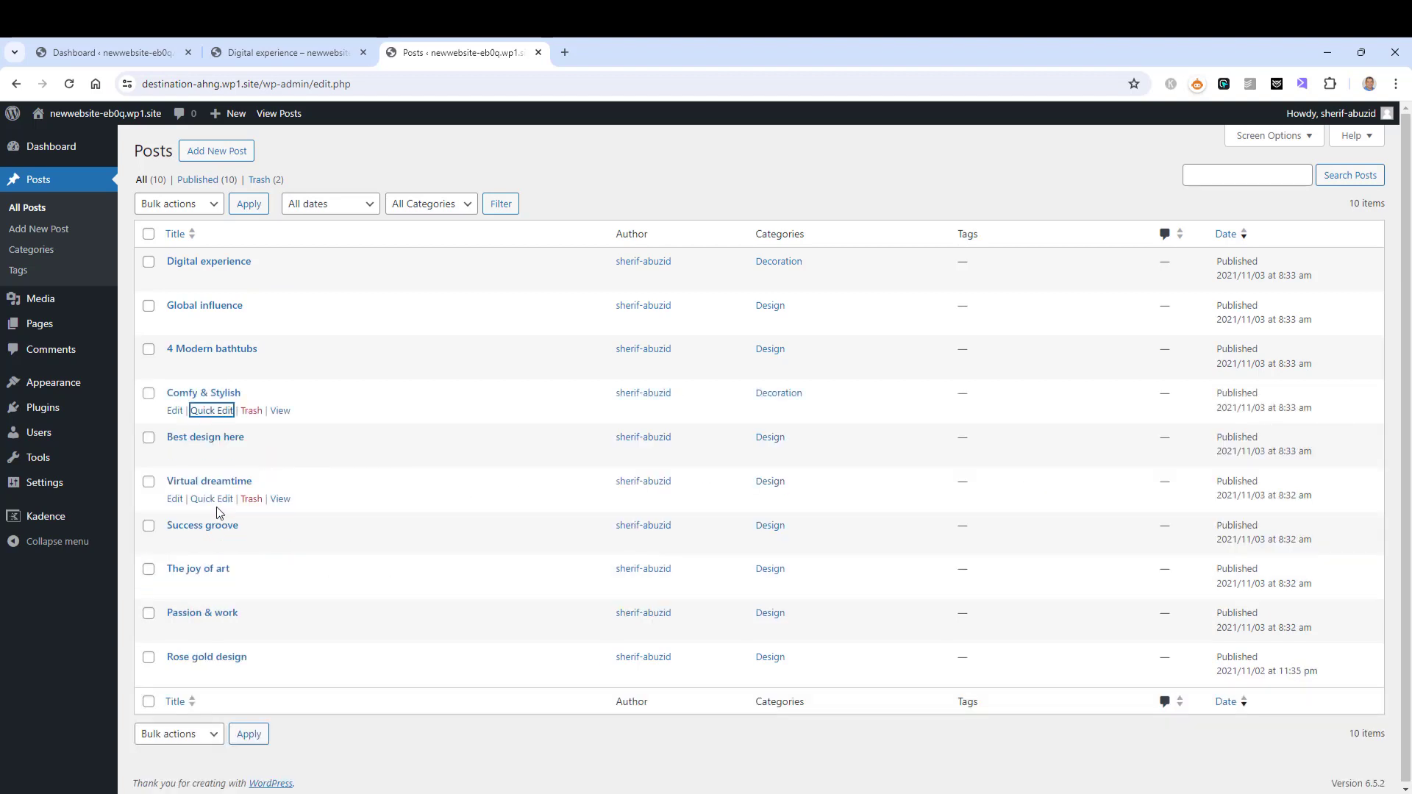
- Quick-edit Virtual dreamtime and Passion & work to swap Design for Interior Design
{"action": "left_click", "coordinate": [212, 500]}
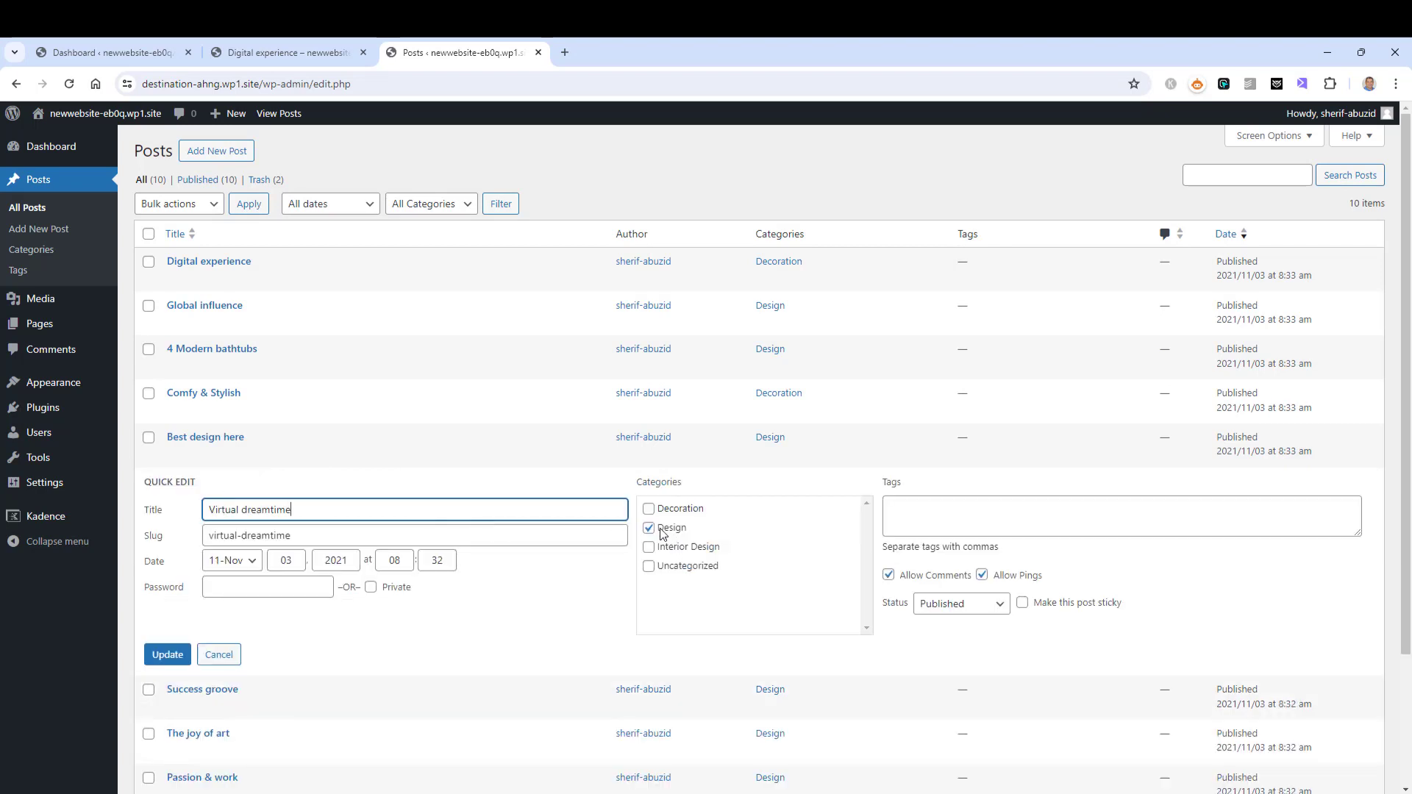
{"action": "left_click", "coordinate": [650, 529]}
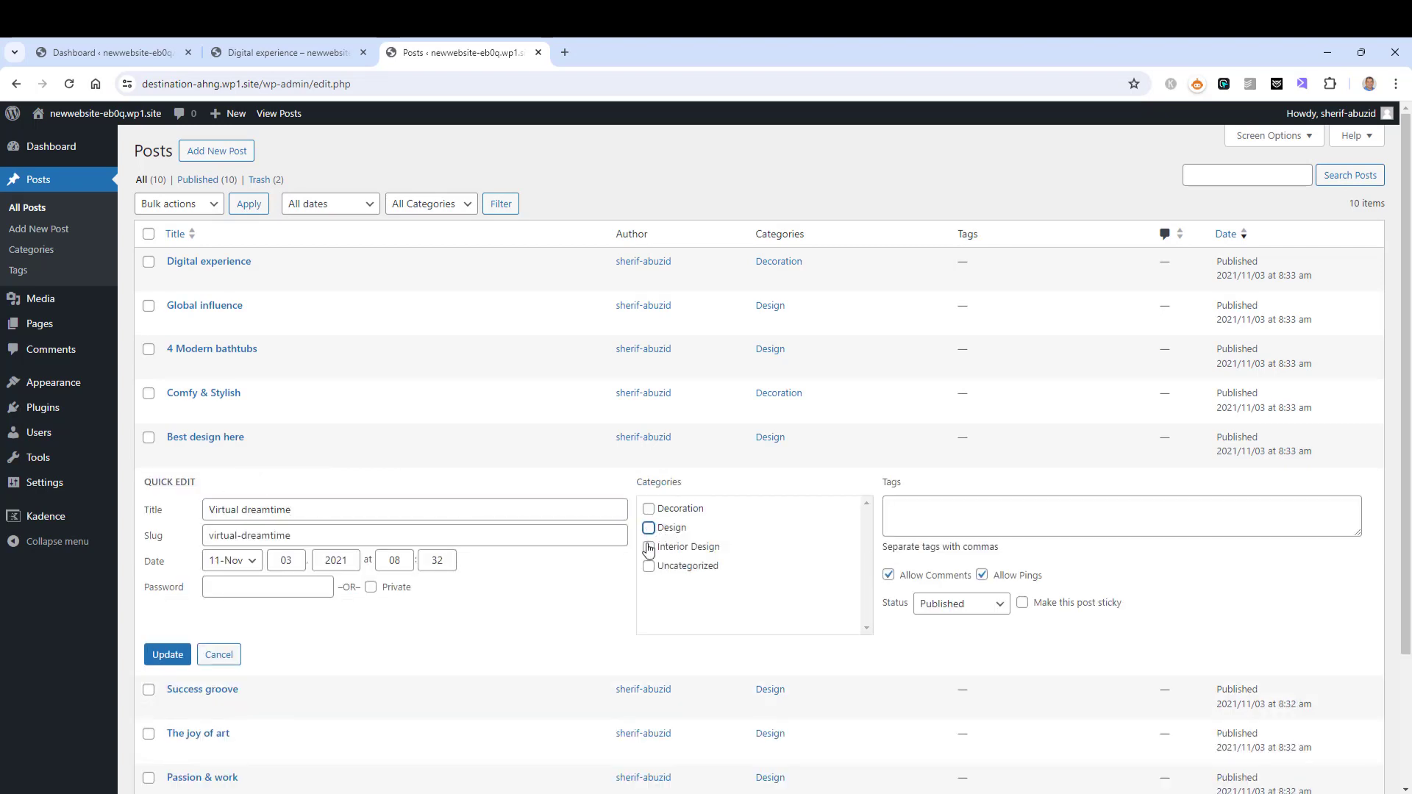
{"action": "left_click", "coordinate": [649, 547]}
{"action": "left_click", "coordinate": [167, 655]}
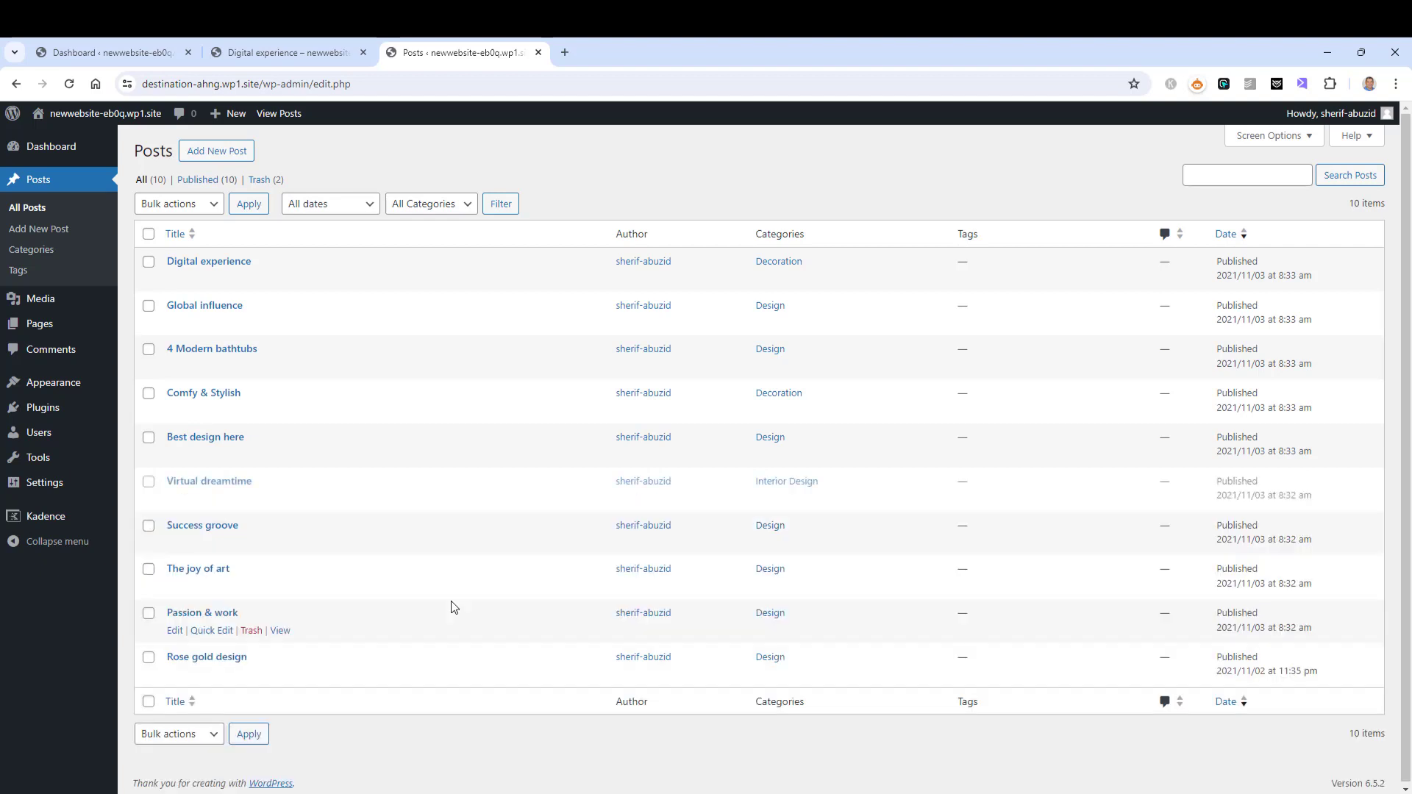
{"action": "left_click", "coordinate": [213, 629]}
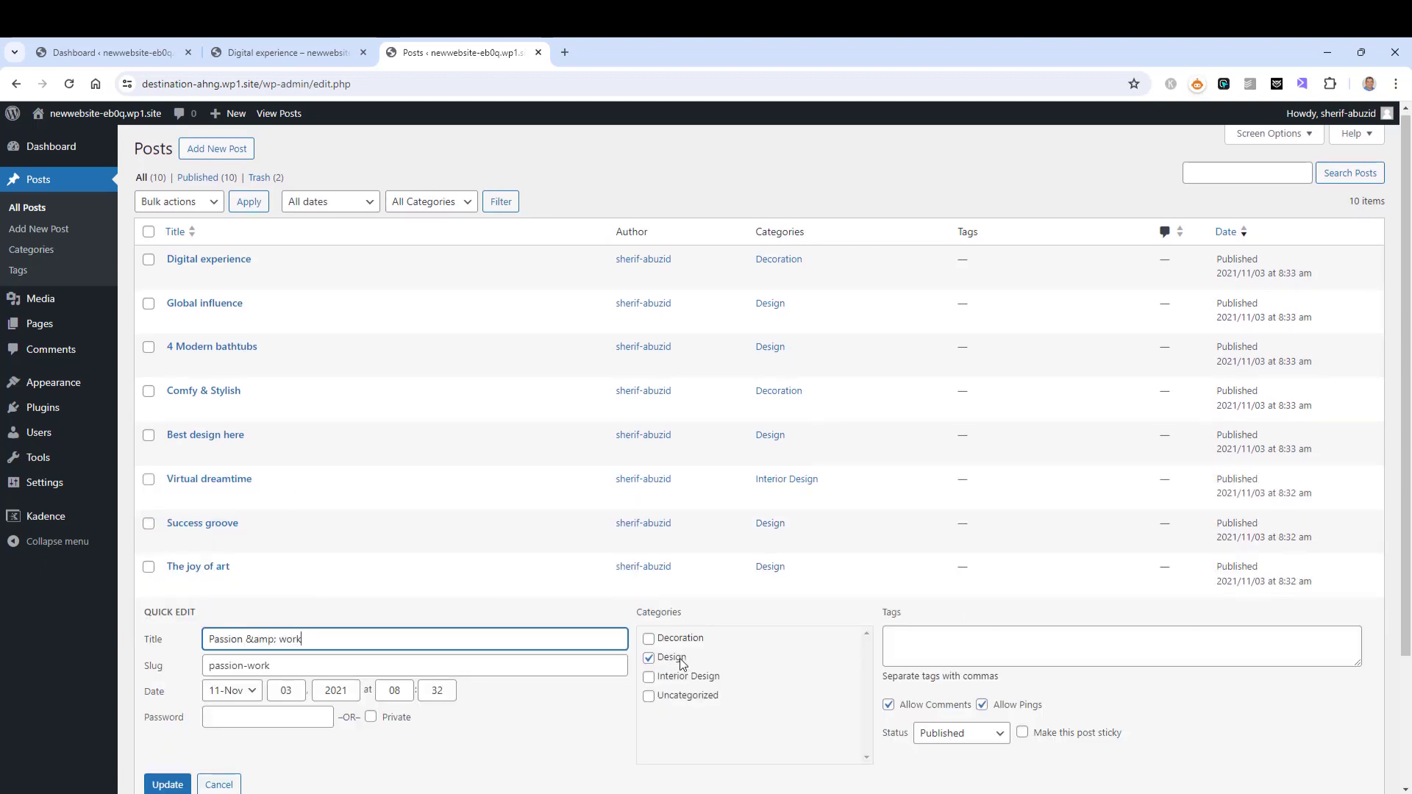
{"action": "left_click", "coordinate": [683, 664]}
{"action": "left_click", "coordinate": [684, 678]}
{"action": "scroll", "coordinate": [575, 567], "scroll_direction": "down", "scroll_amount": 2}
{"action": "left_click", "coordinate": [168, 620]}
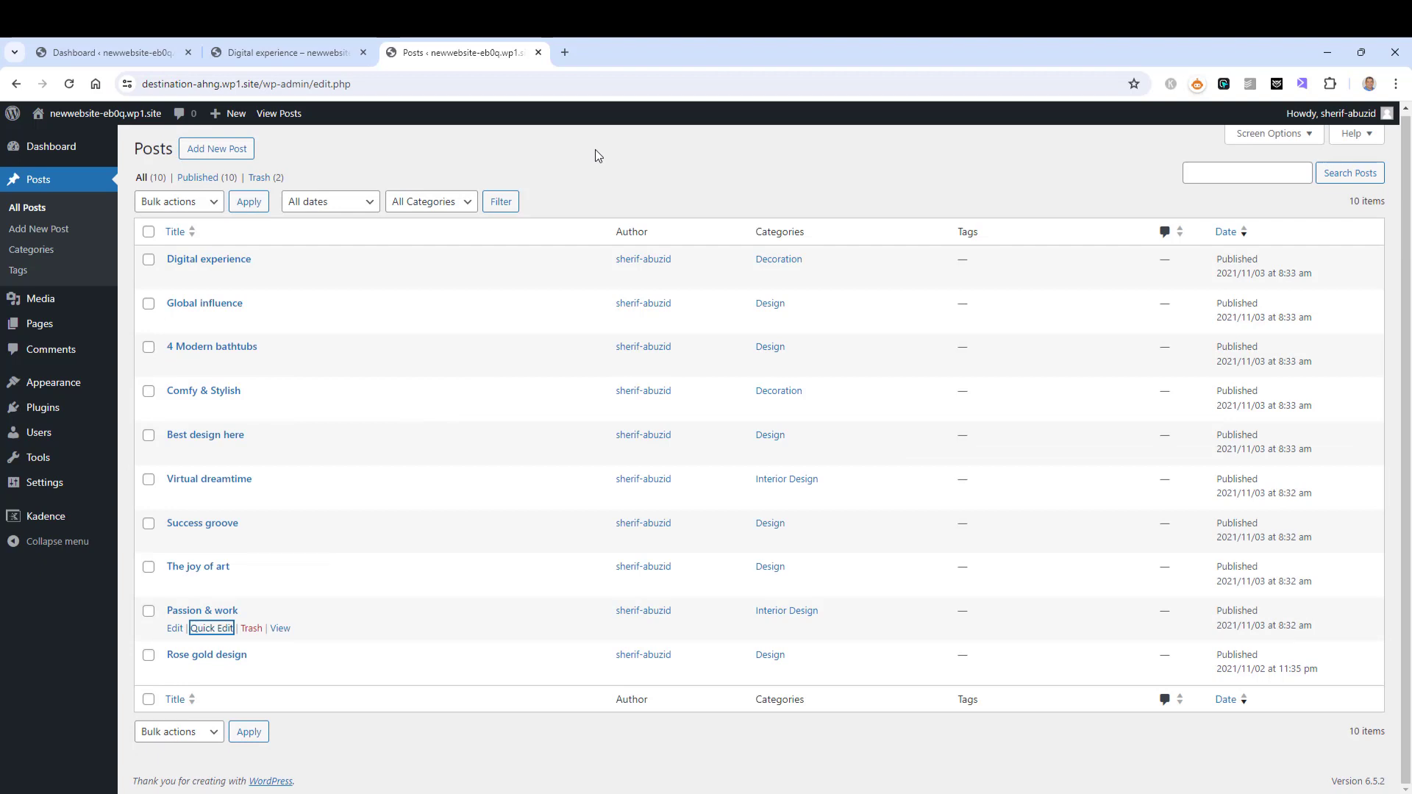
- Filter the posts list by Uncategorized, then by the Design category
{"action": "left_click", "coordinate": [451, 203]}
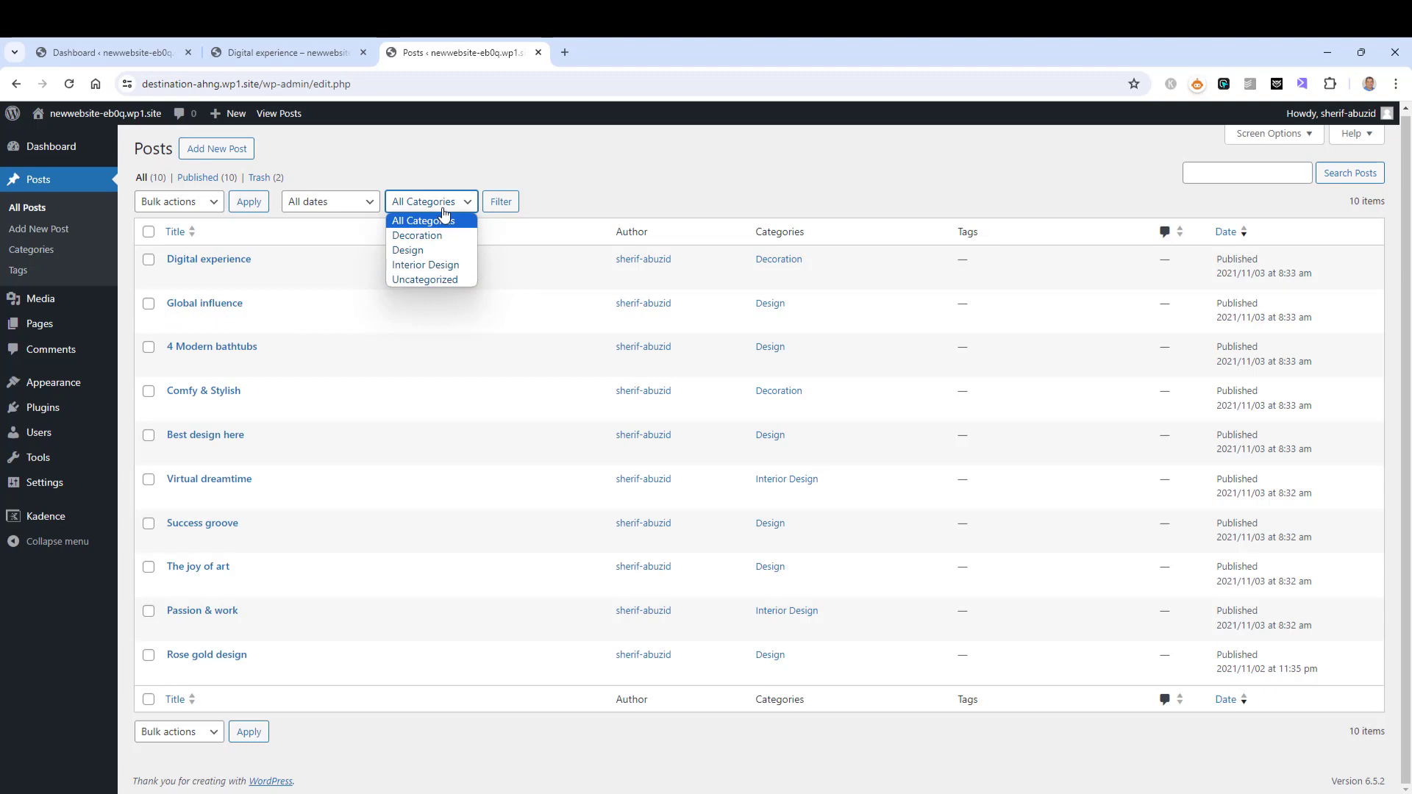
{"action": "left_click", "coordinate": [432, 283]}
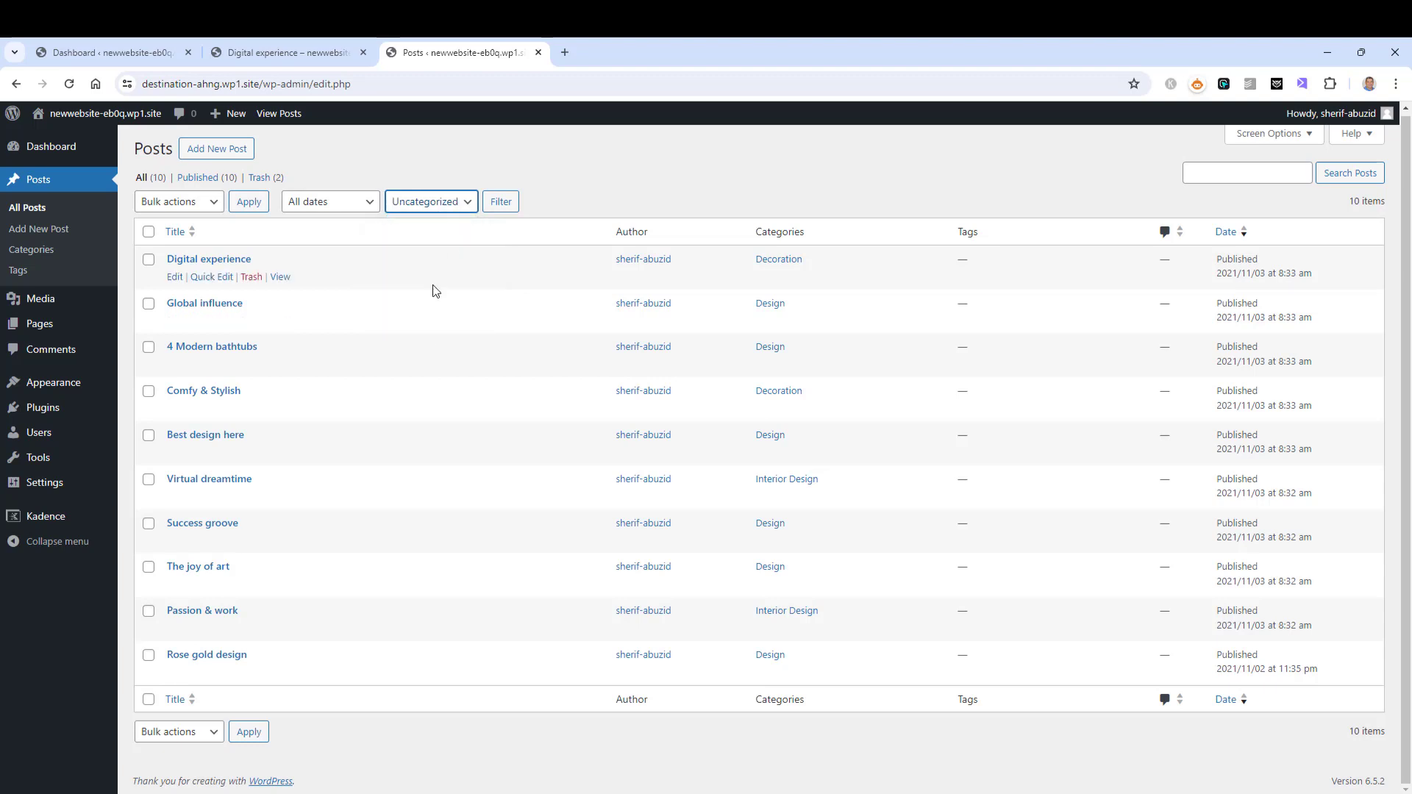
{"action": "left_click", "coordinate": [501, 201]}
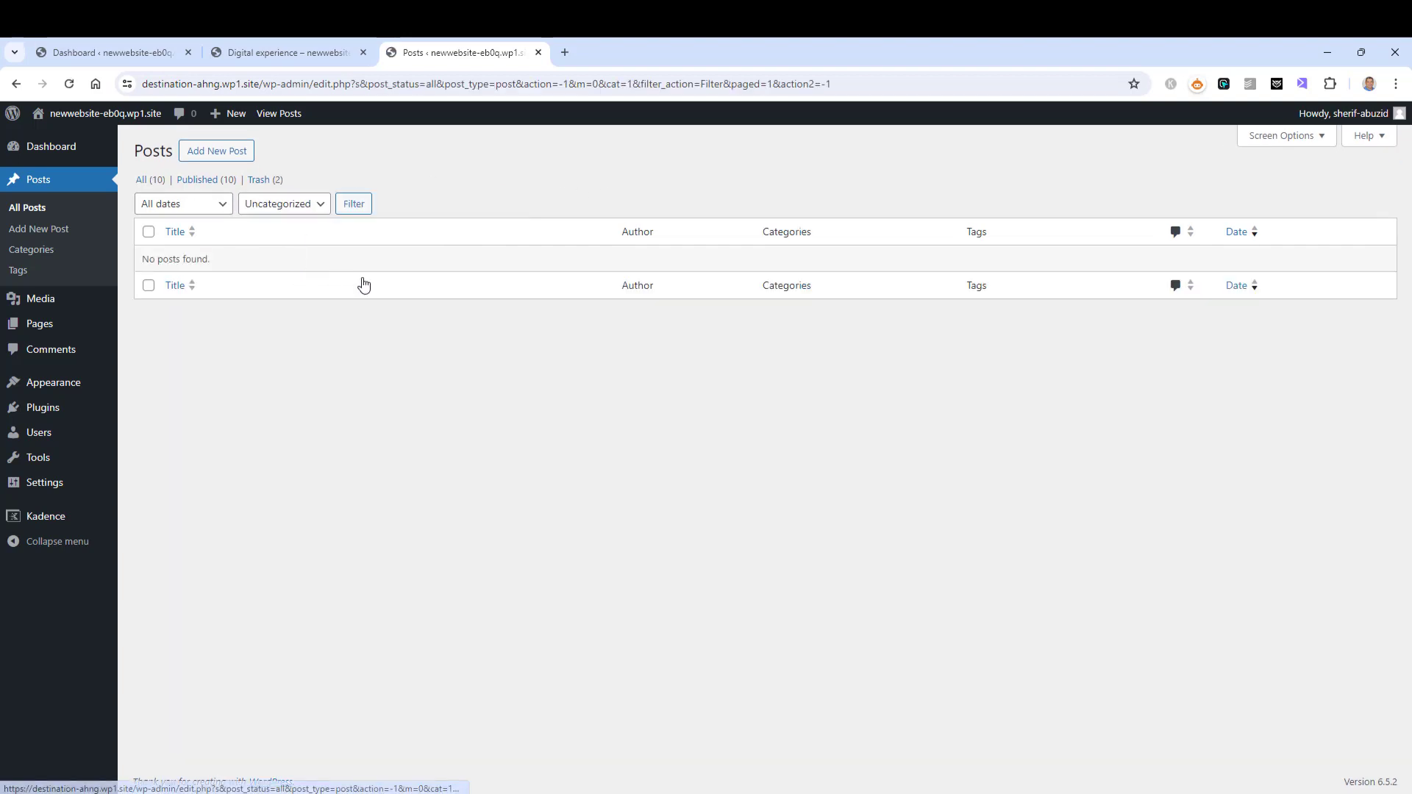
{"action": "left_click", "coordinate": [294, 206]}
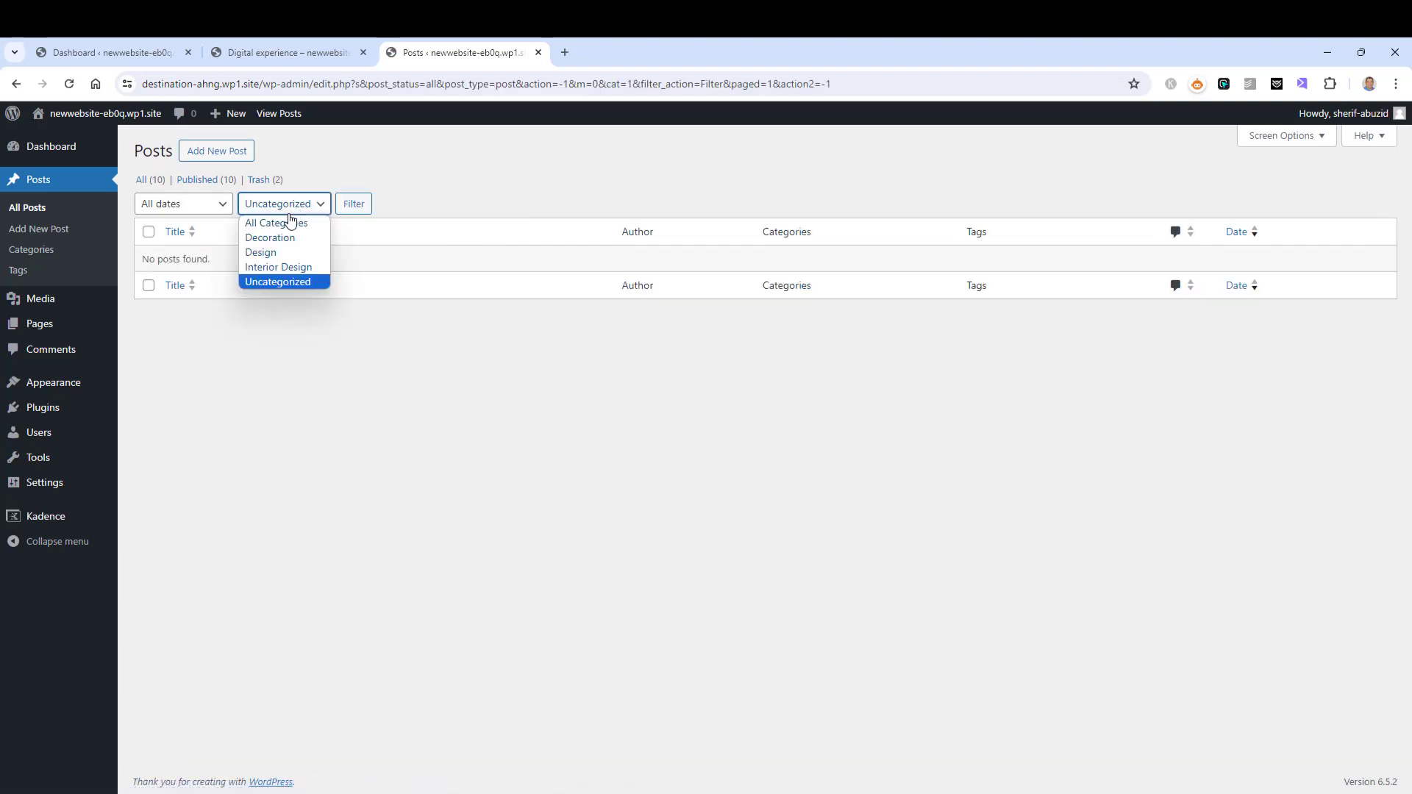
{"action": "left_click", "coordinate": [284, 253]}
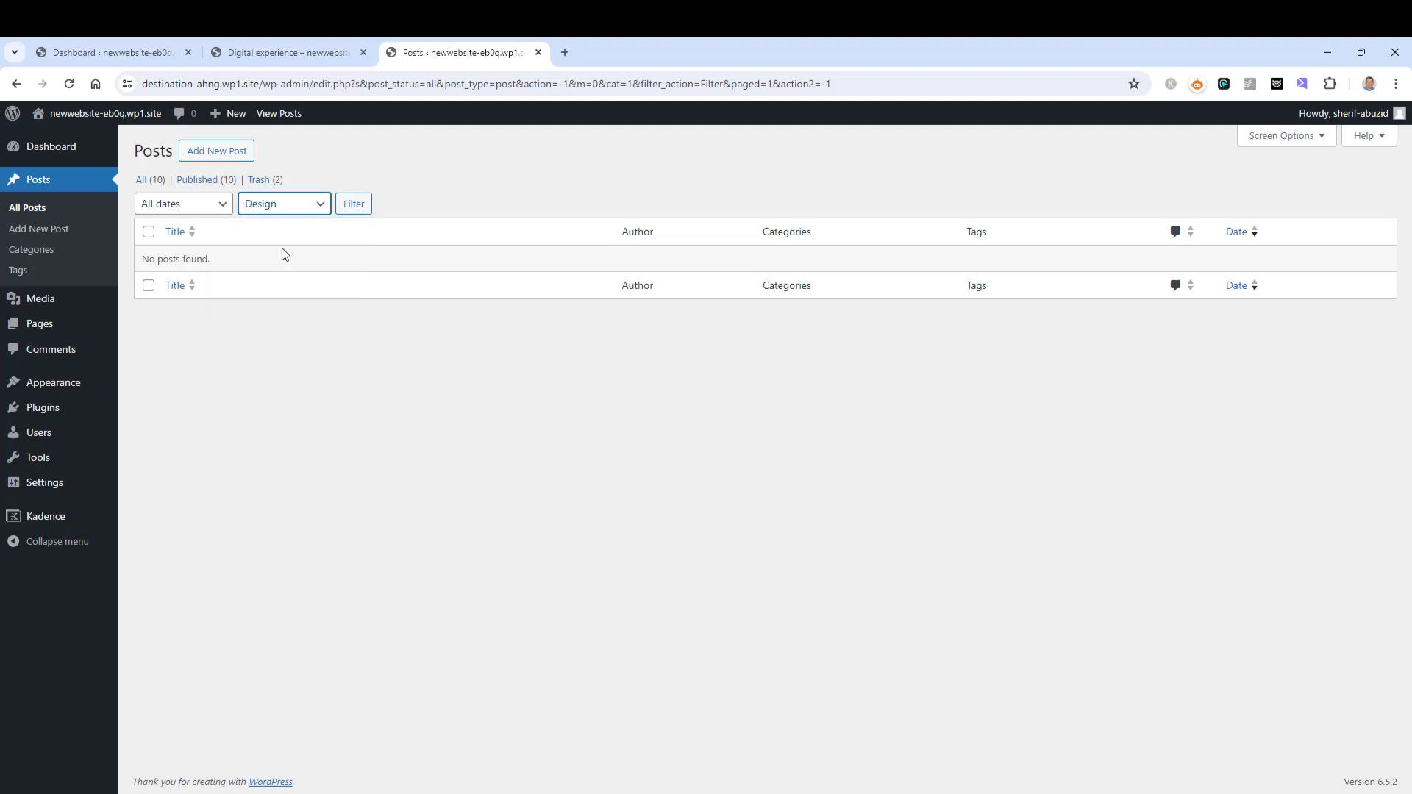
{"action": "left_click", "coordinate": [343, 210]}
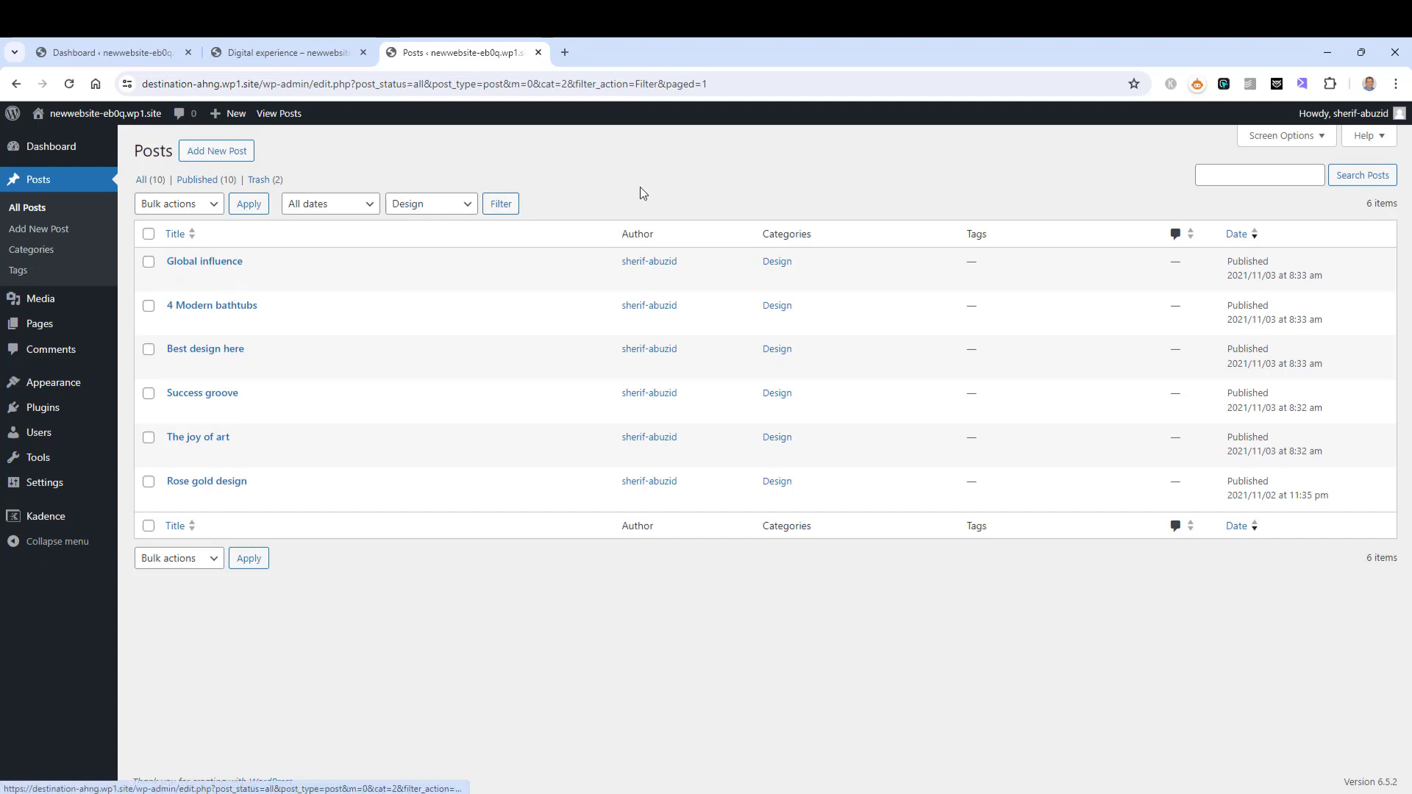
- In the editor, move Global influence from Design to Interior Design and update it
{"action": "mouse_move", "coordinate": [221, 283]}
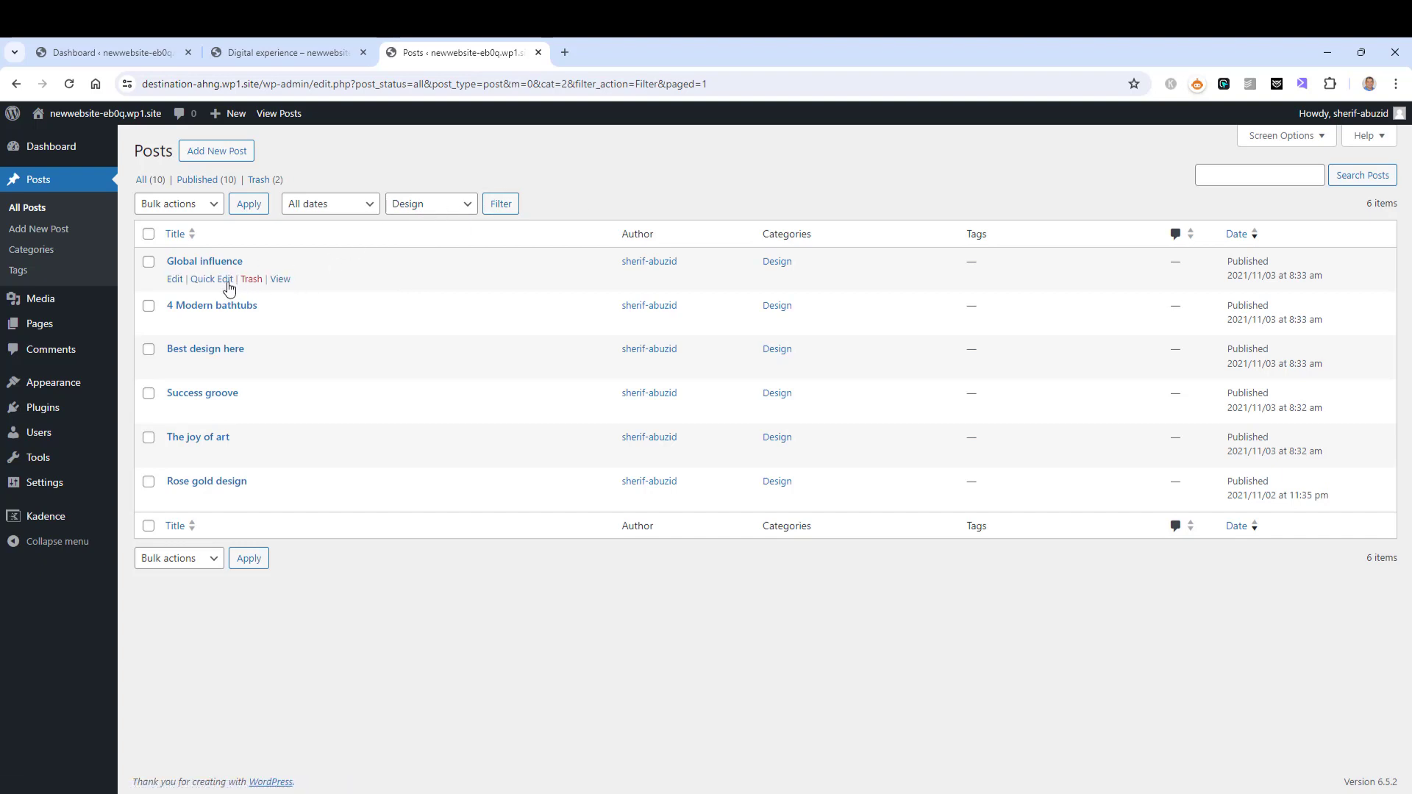
{"action": "right_click", "coordinate": [174, 279]}
{"action": "left_click", "coordinate": [220, 297]}
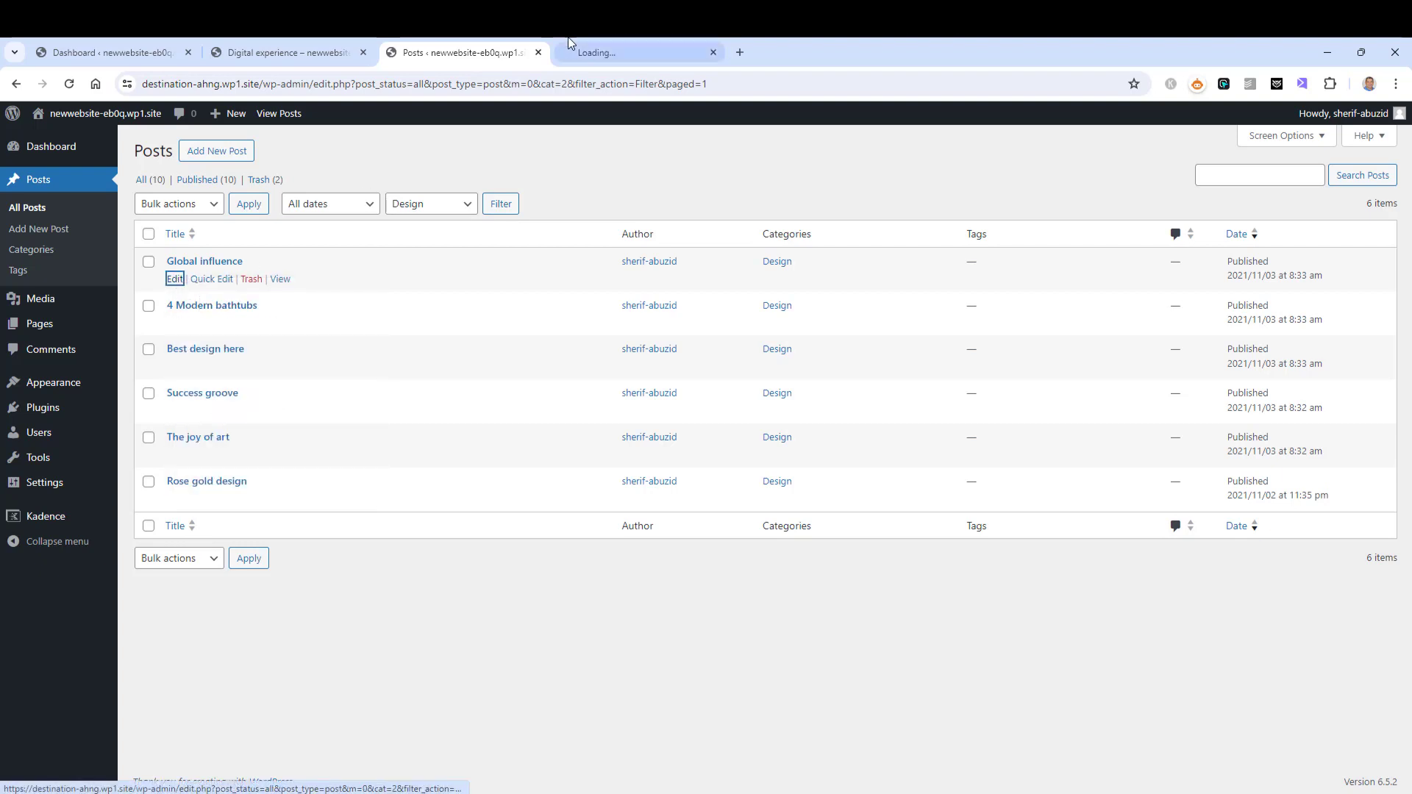
{"action": "left_click", "coordinate": [571, 44]}
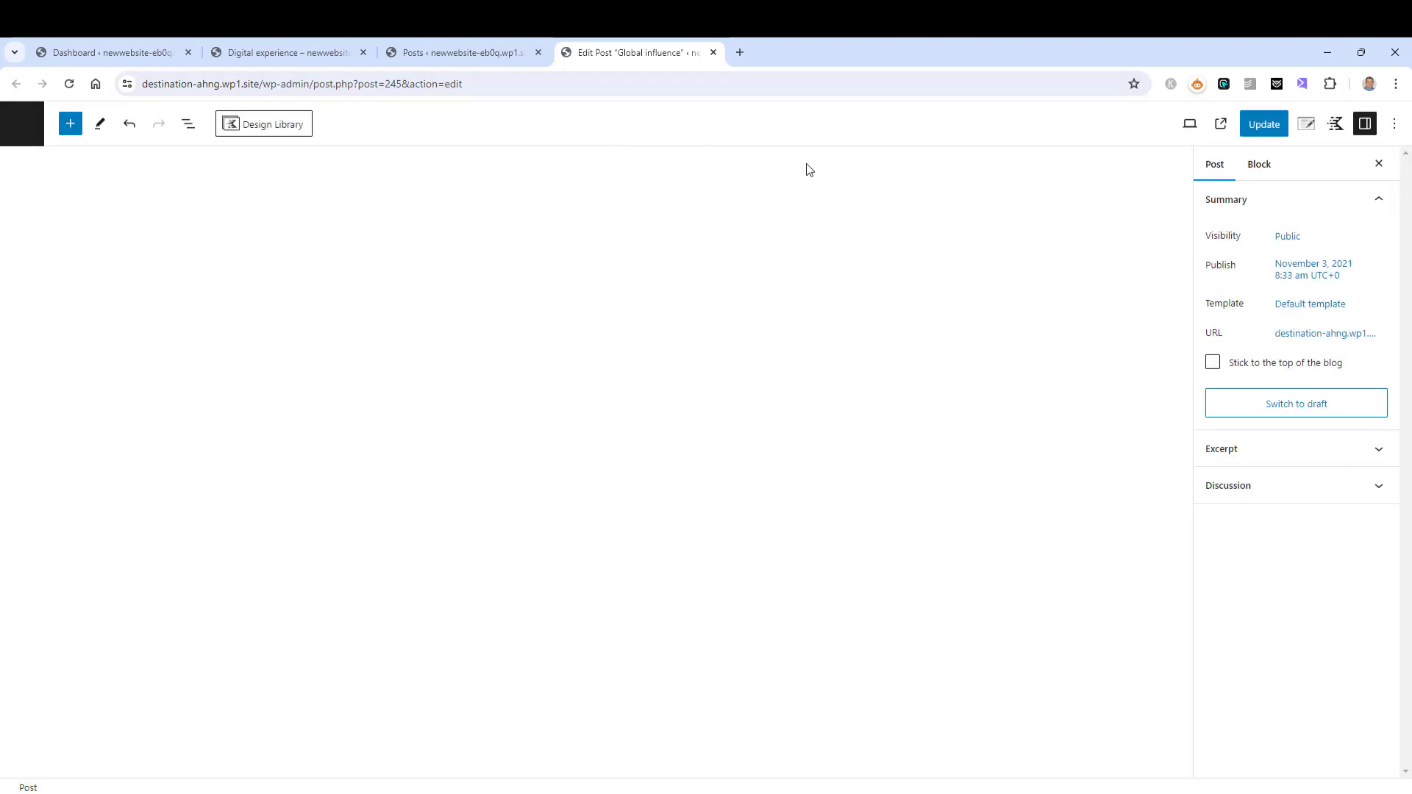
{"action": "left_click", "coordinate": [1301, 506]}
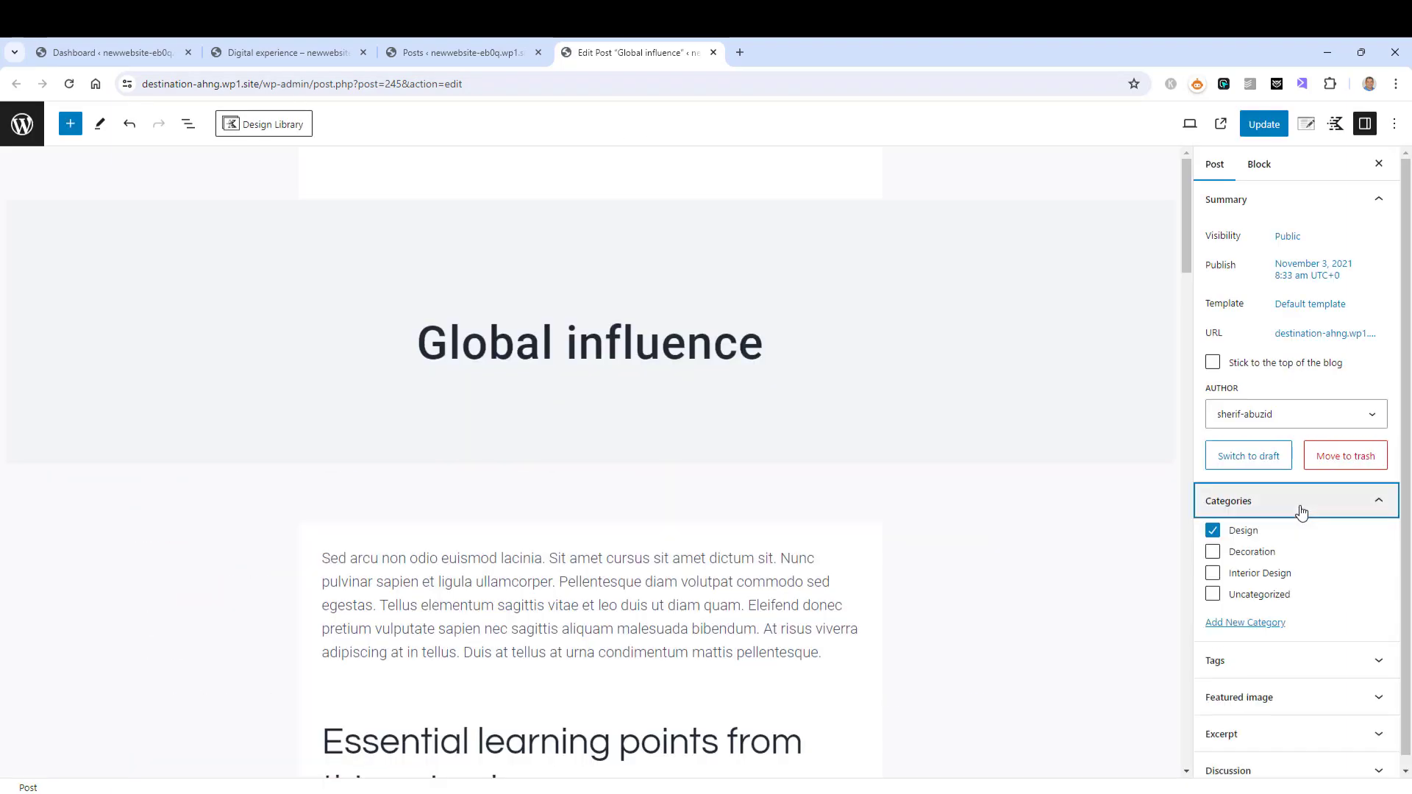
{"action": "left_click", "coordinate": [1213, 531]}
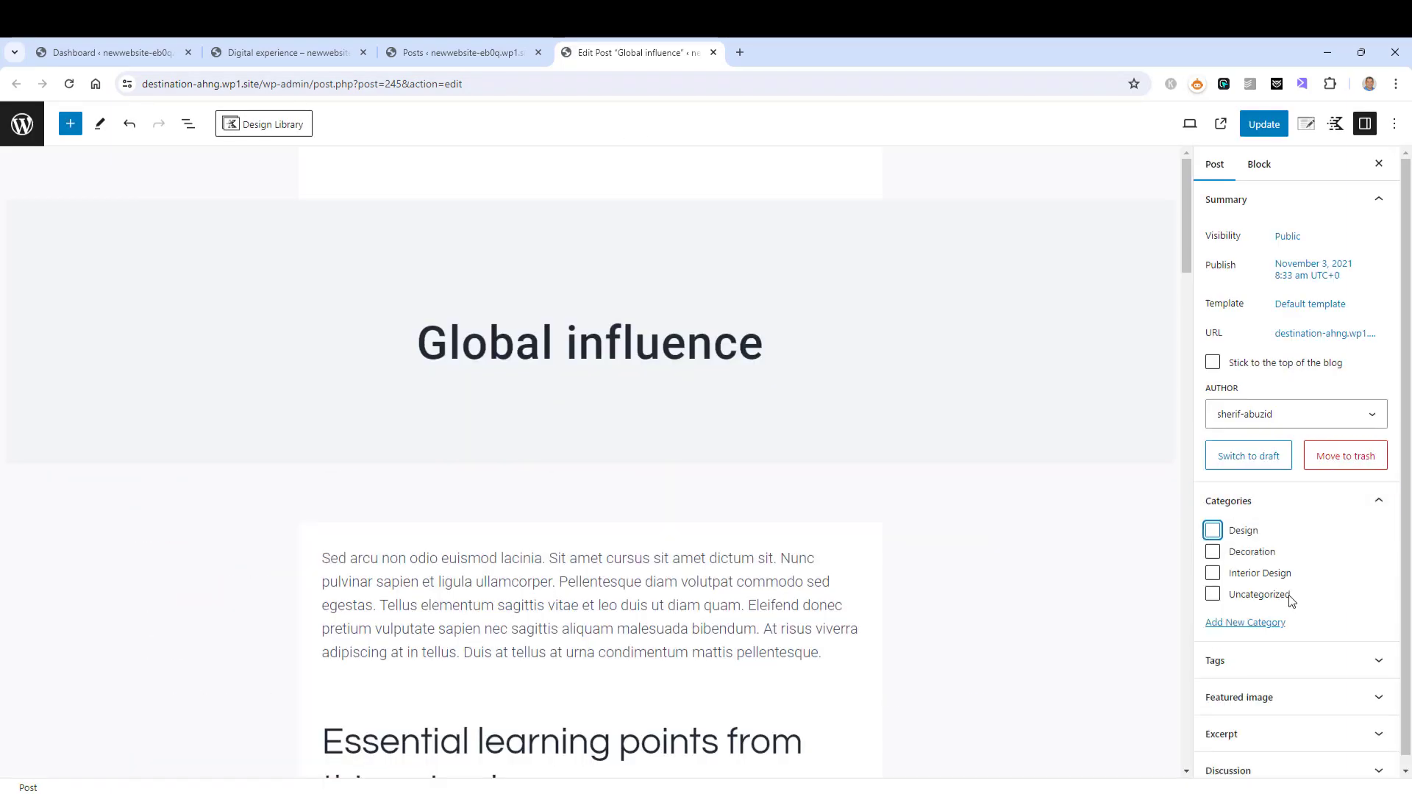
{"action": "left_click", "coordinate": [1213, 573]}
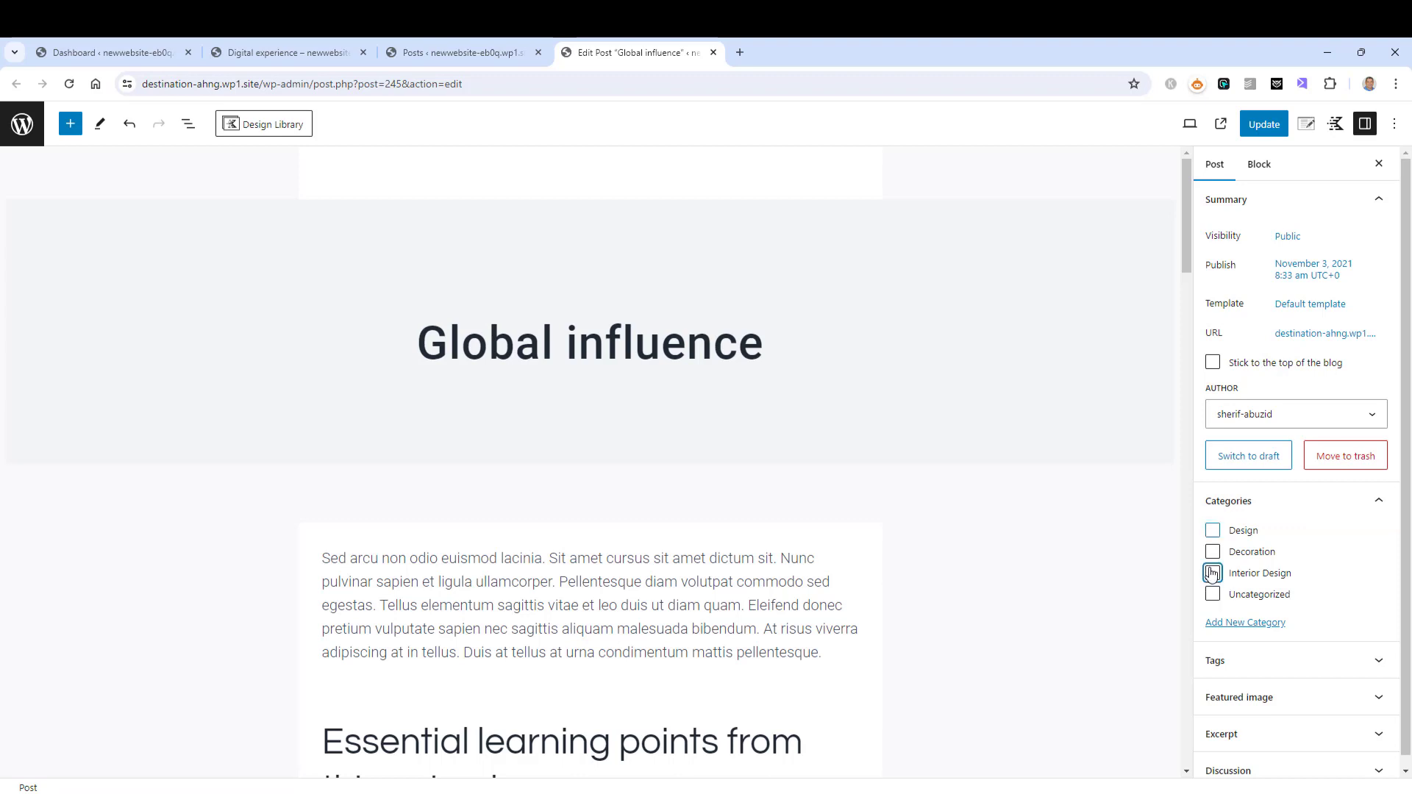
{"action": "left_click", "coordinate": [1259, 125]}
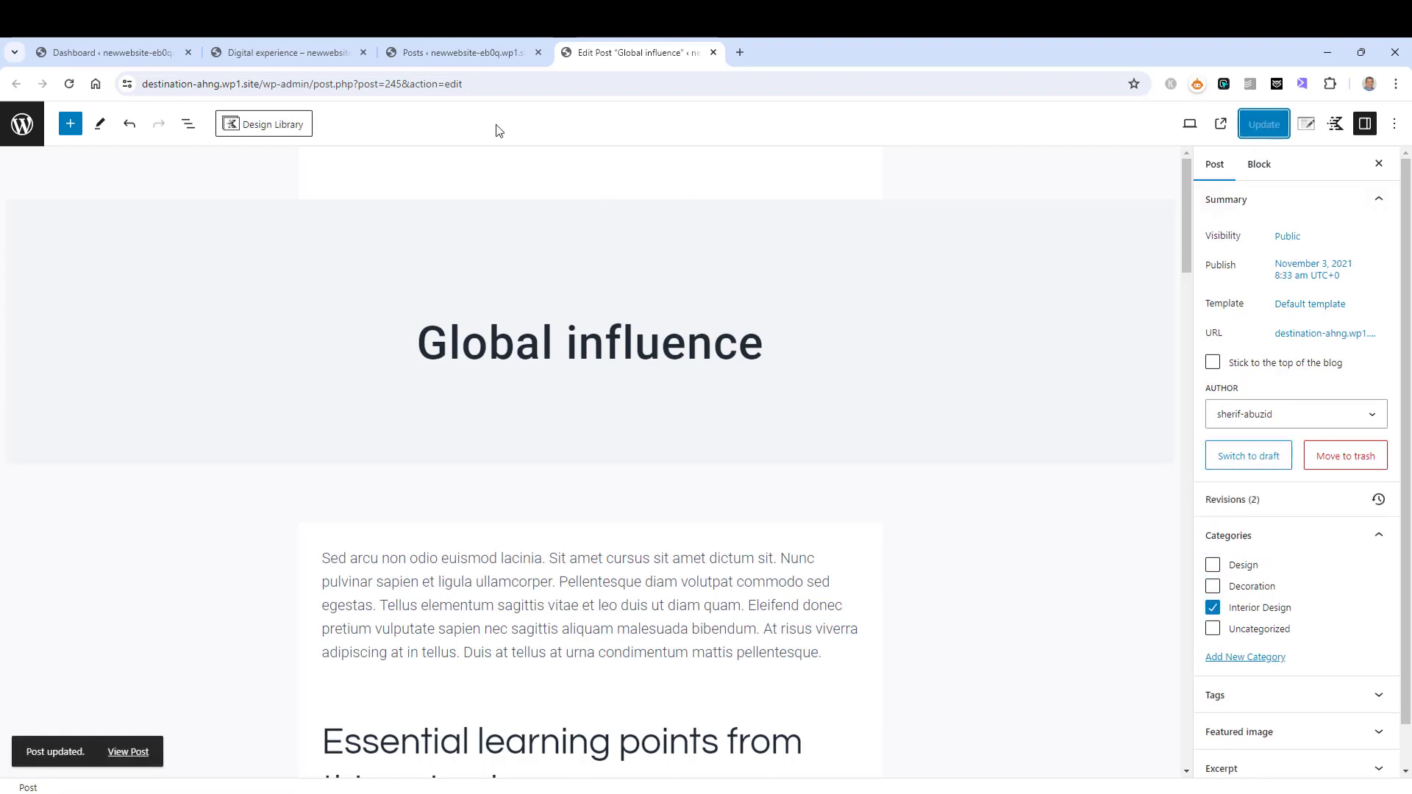
- Open the published Global influence post in a new tab
{"action": "right_click", "coordinate": [141, 753]}
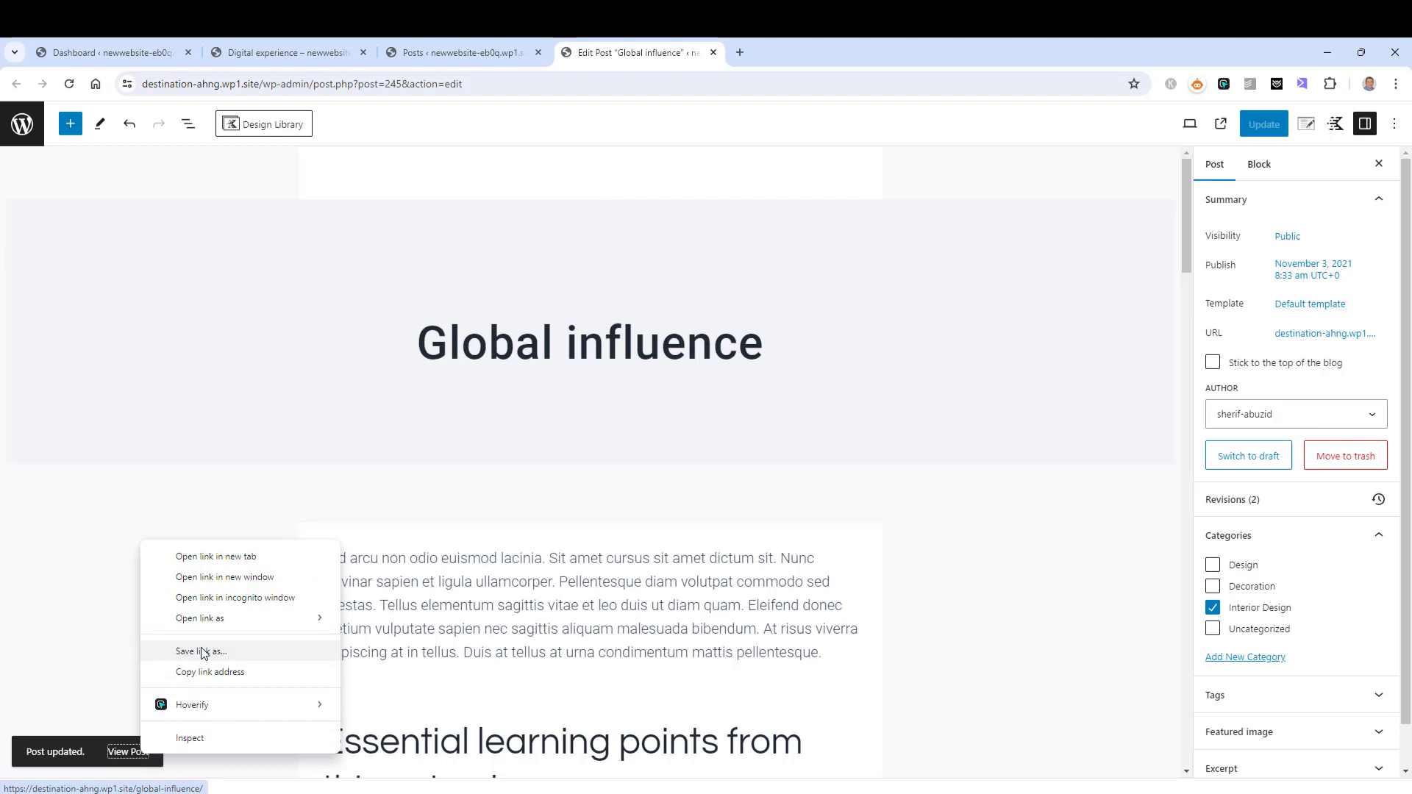
{"action": "left_click", "coordinate": [239, 557]}
{"action": "left_click", "coordinate": [776, 53]}
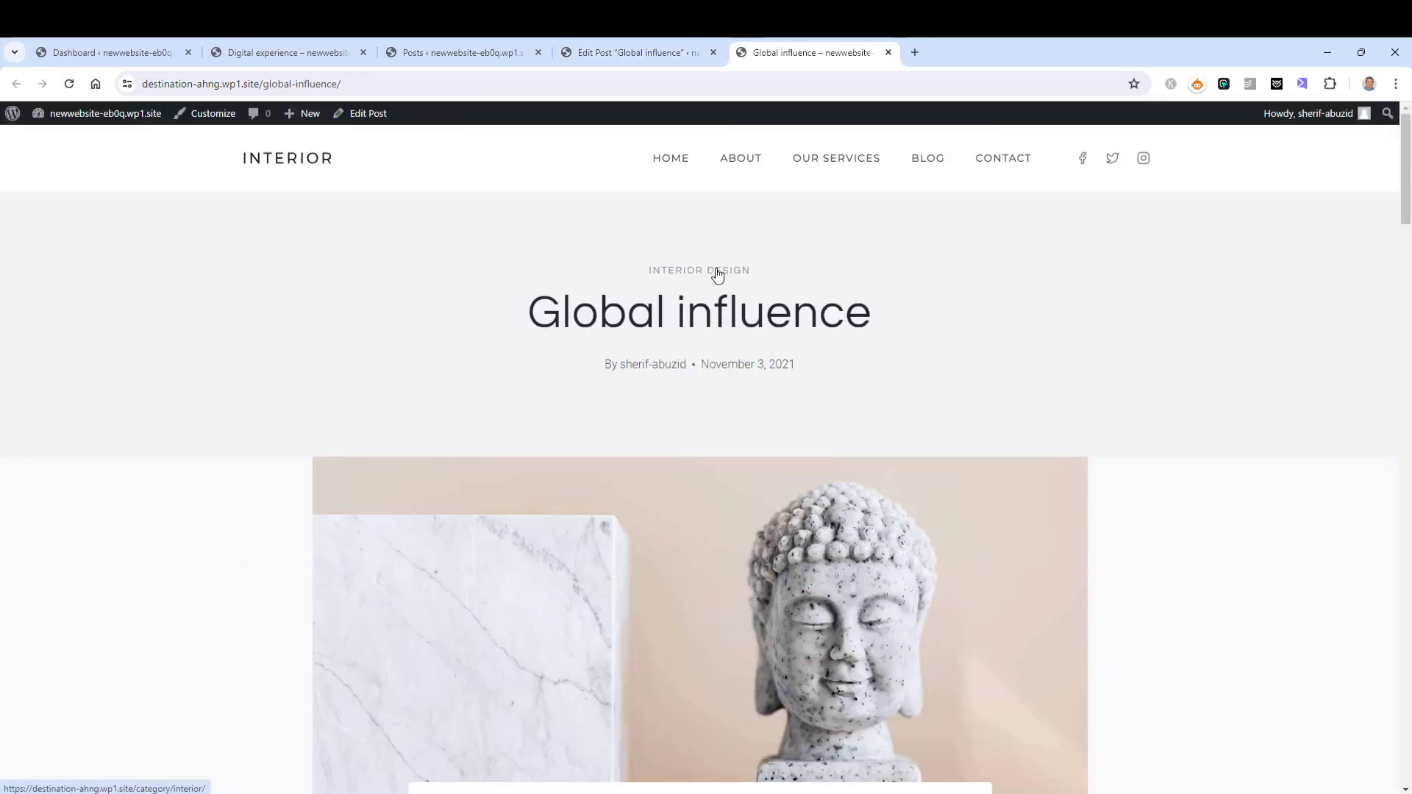
- Open the Interior Design archive from the blog listing and check its /interior/ address
{"action": "left_click", "coordinate": [919, 159]}
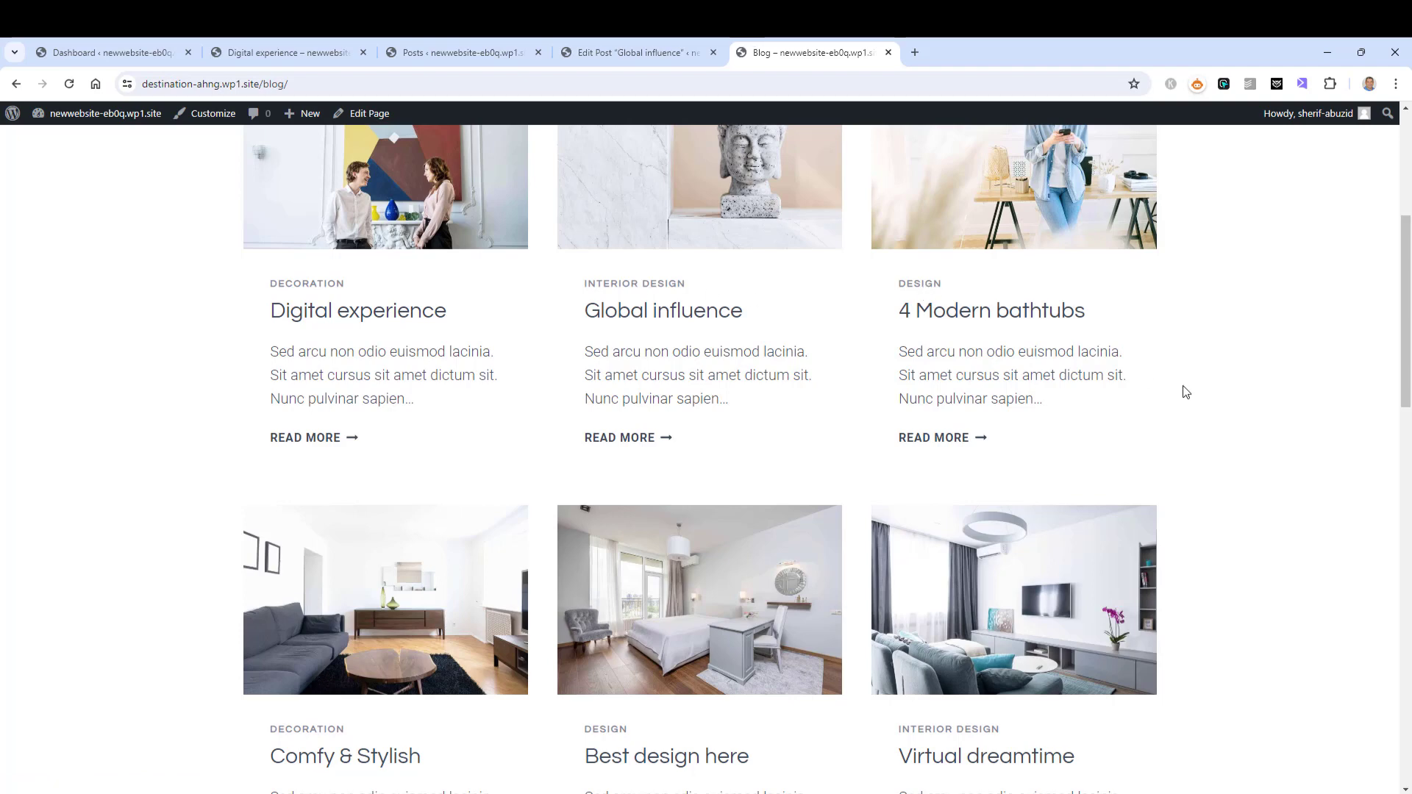
{"action": "left_click", "coordinate": [606, 291]}
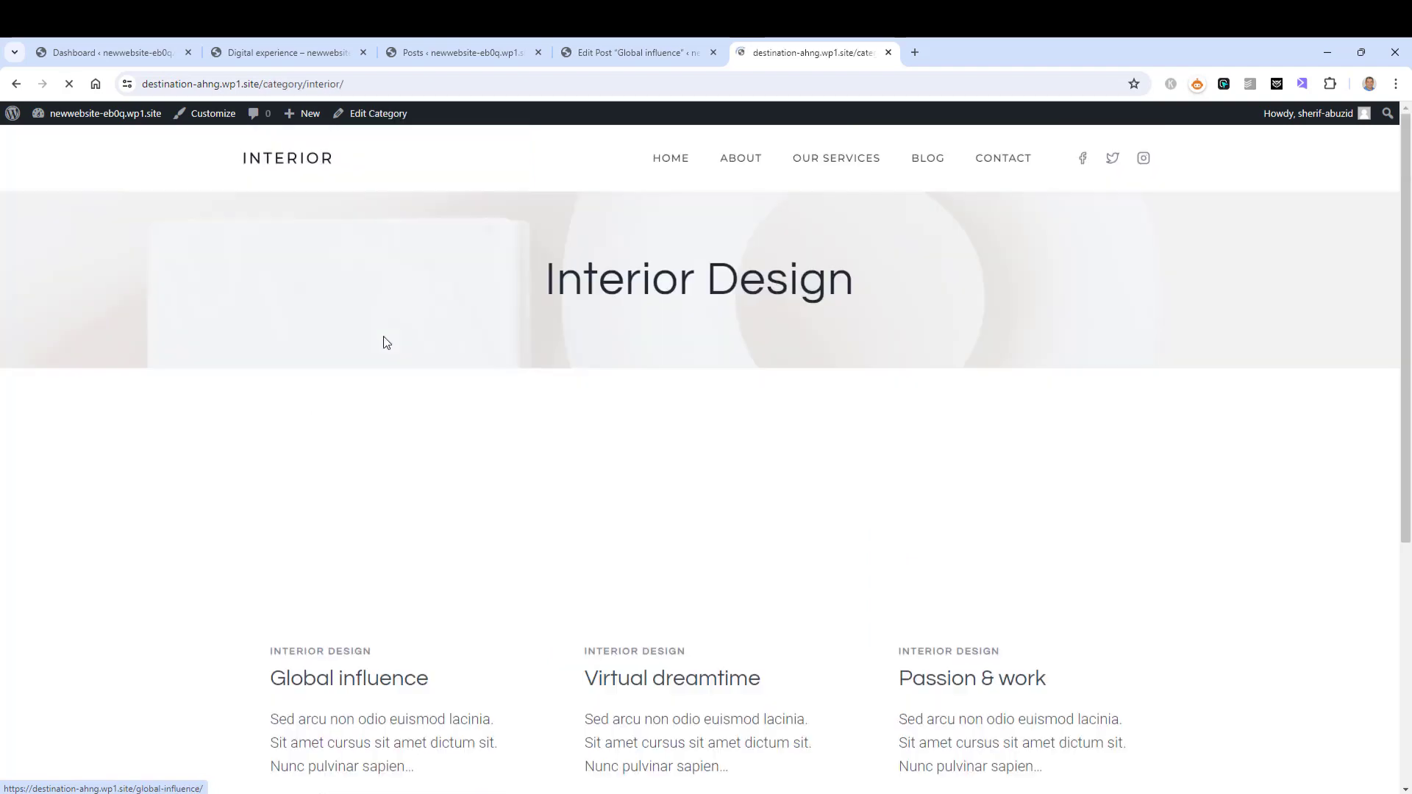
{"action": "left_click", "coordinate": [380, 83]}
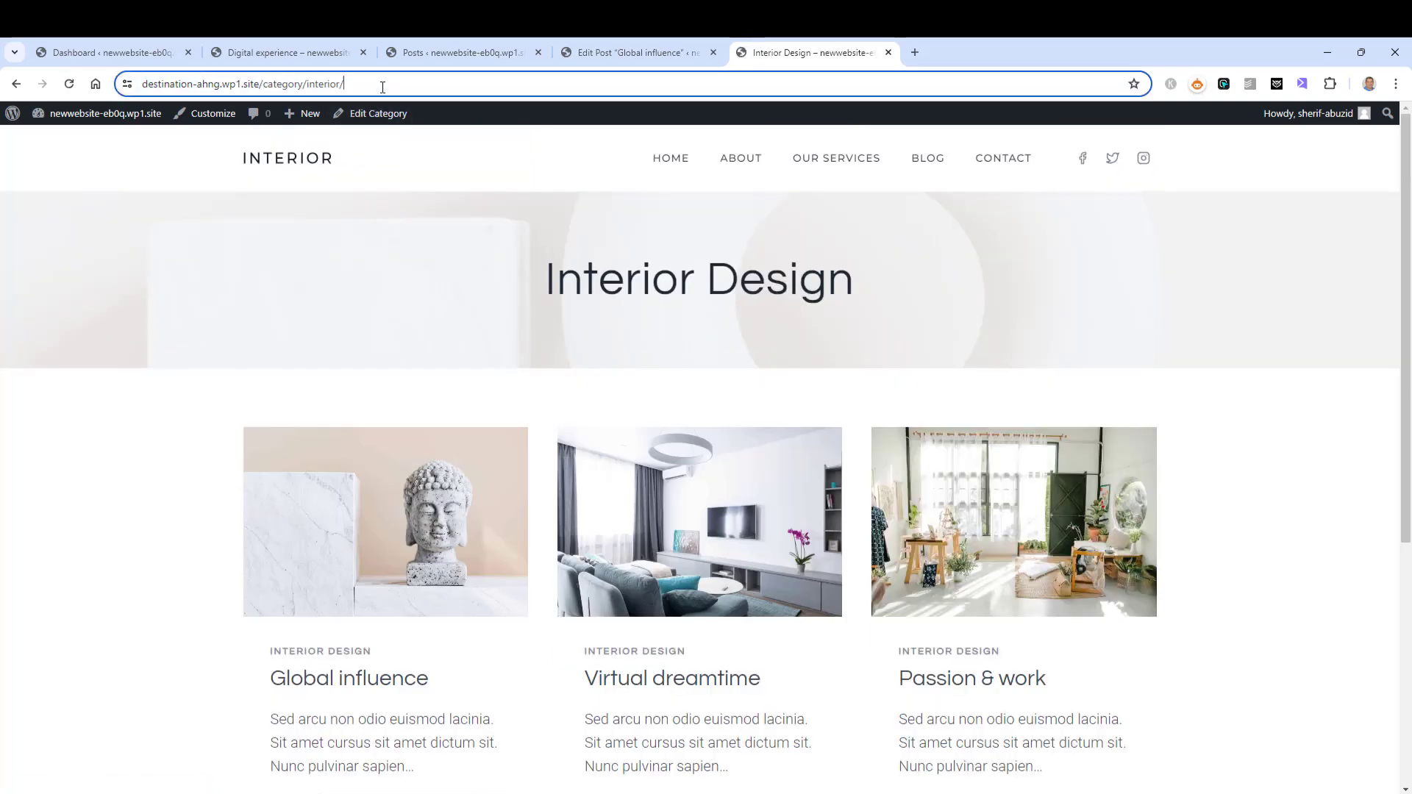
{"action": "left_click", "coordinate": [380, 82]}
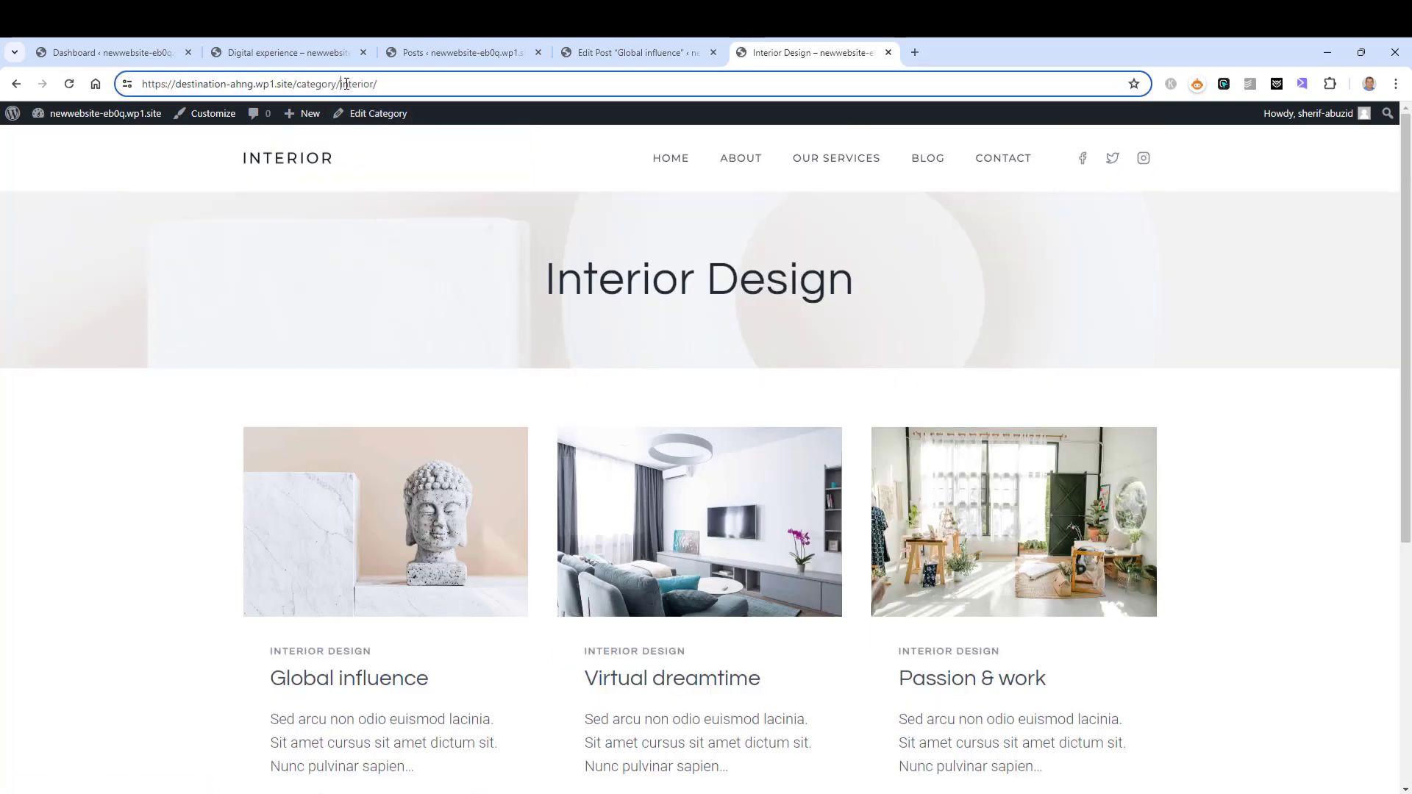
{"action": "left_click_drag", "start_coordinate": [345, 84], "coordinate": [396, 84]}
{"action": "left_click", "coordinate": [600, 239]}
{"action": "left_click", "coordinate": [583, 86]}
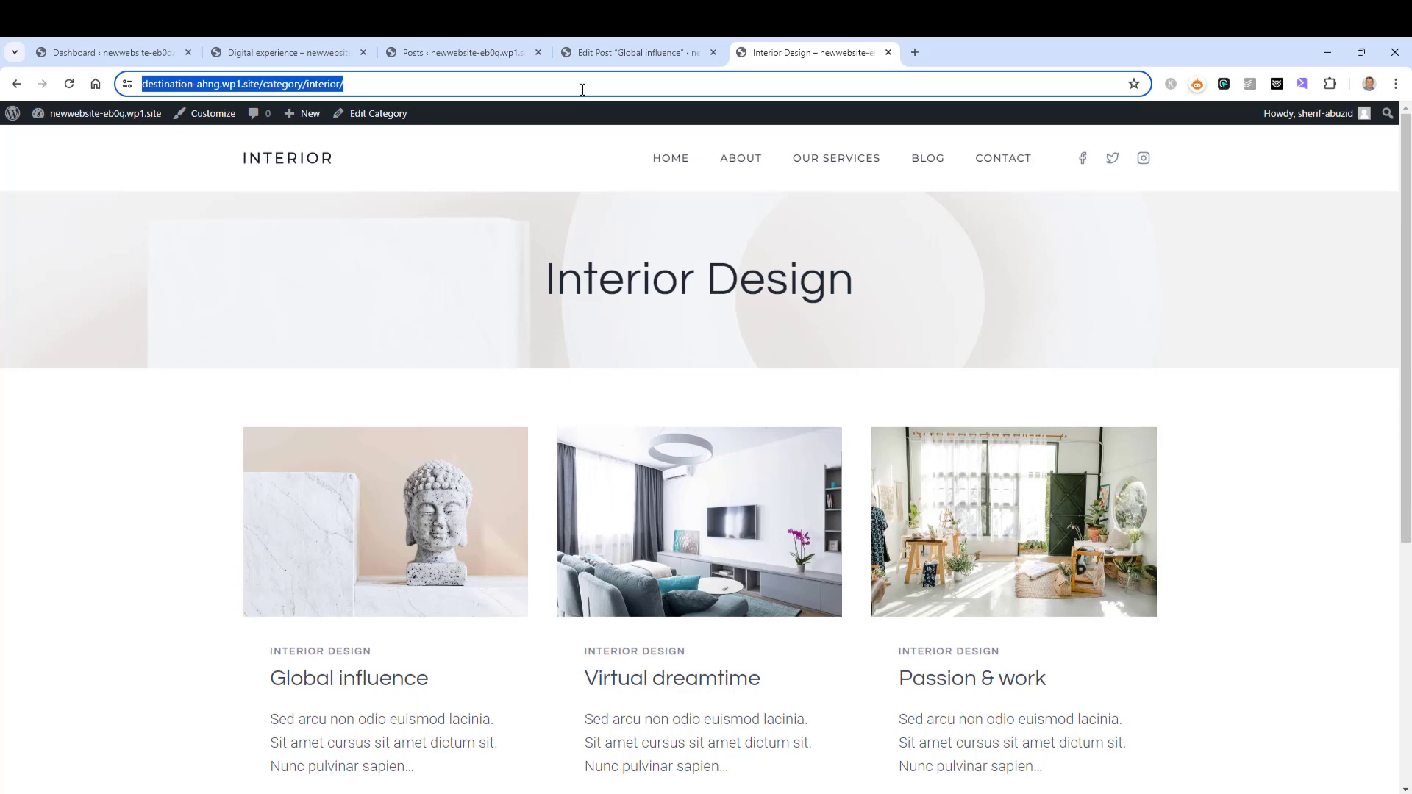
{"action": "left_click", "coordinate": [583, 89]}
{"action": "left_click_drag", "start_coordinate": [304, 86], "coordinate": [622, 84]}
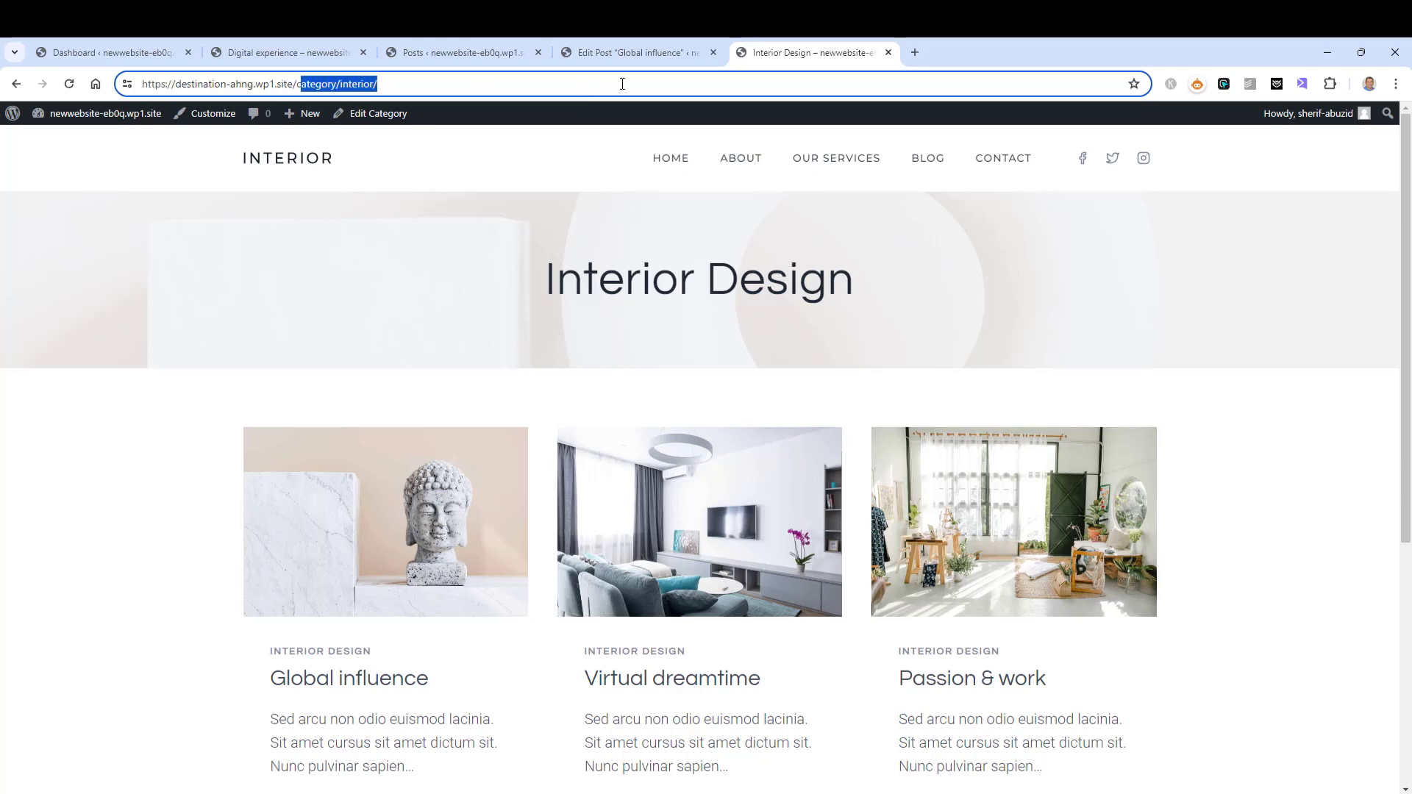
{"action": "left_click", "coordinate": [622, 83]}
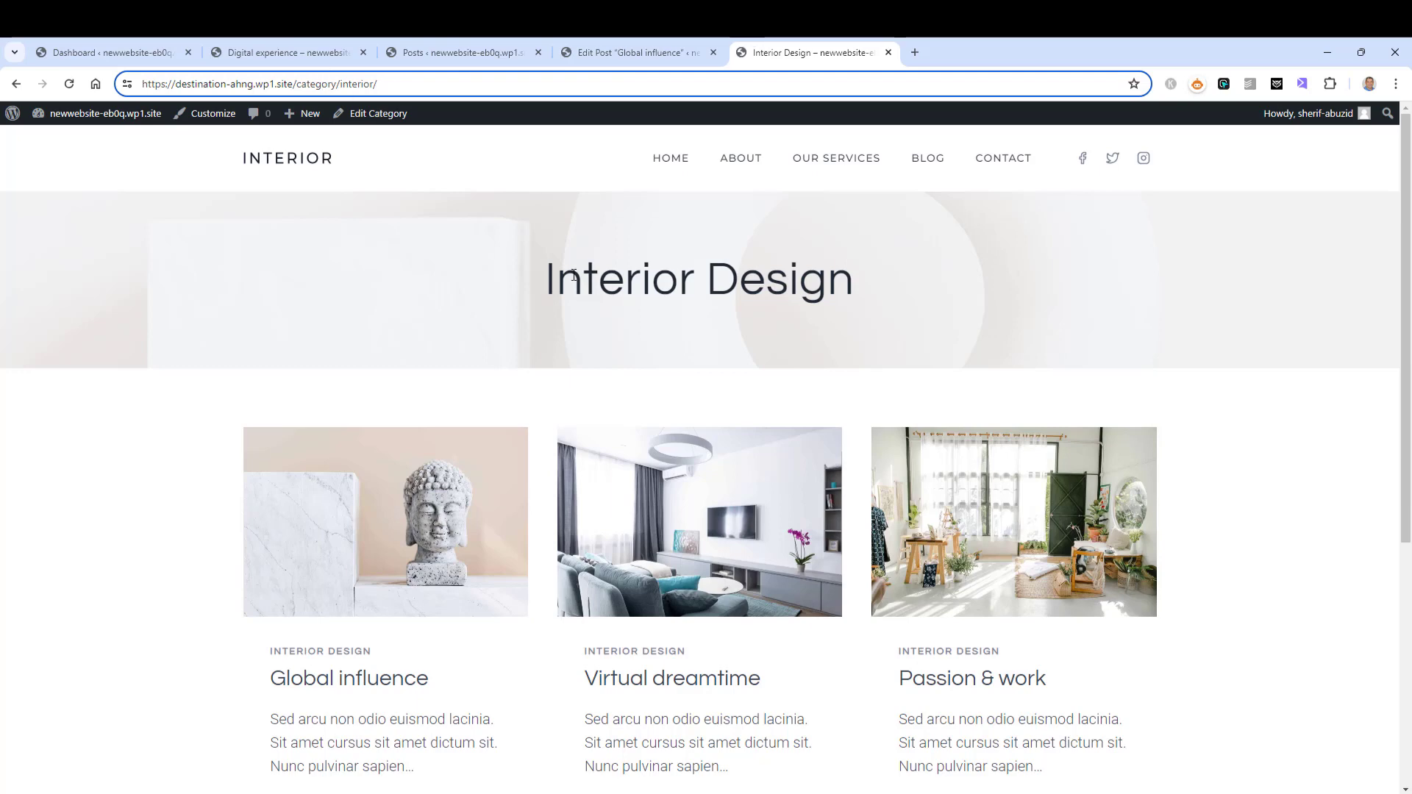
- Save the permalink structure as Post name and return to the Design-filtered posts
{"action": "mouse_move", "coordinate": [95, 114]}
{"action": "left_click", "coordinate": [59, 139]}
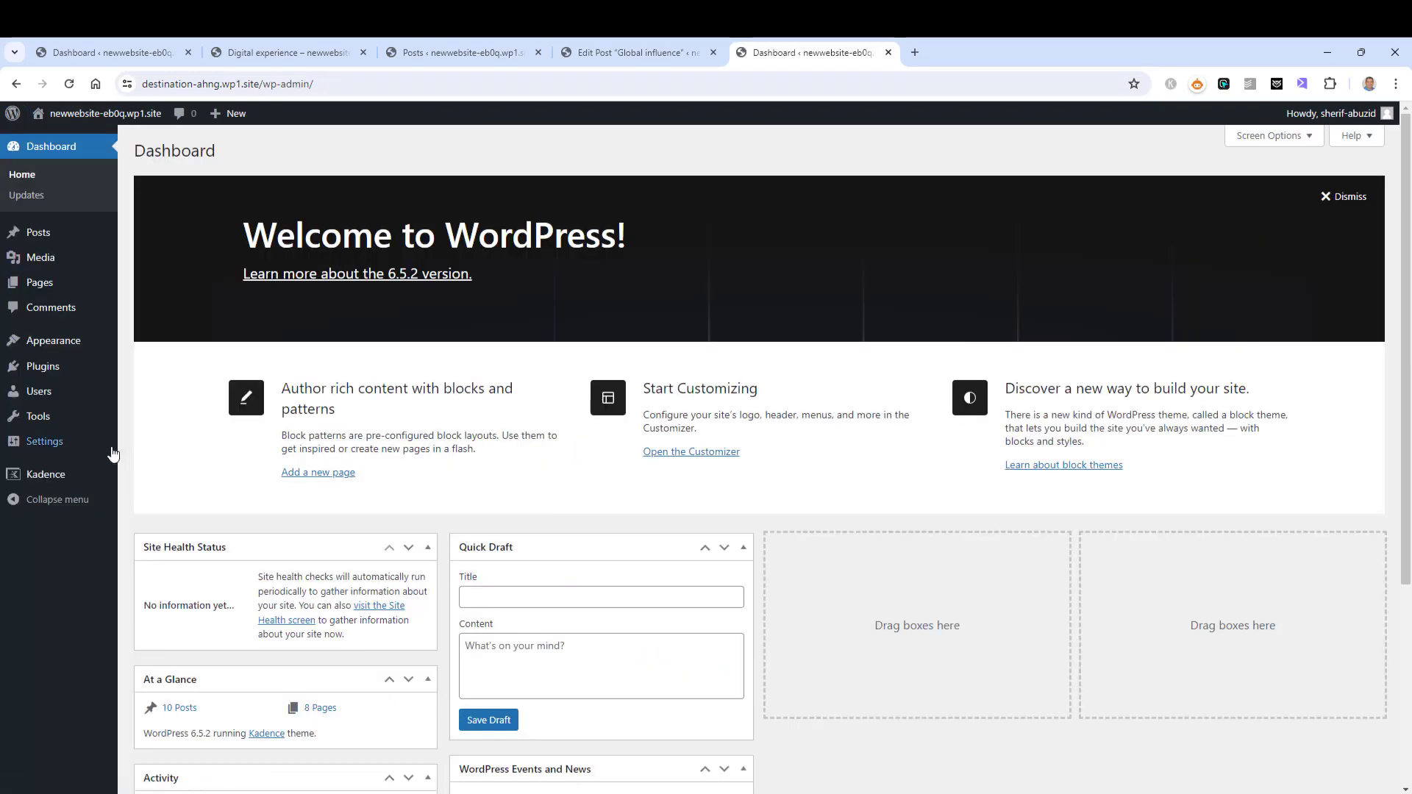
{"action": "mouse_move", "coordinate": [77, 456]}
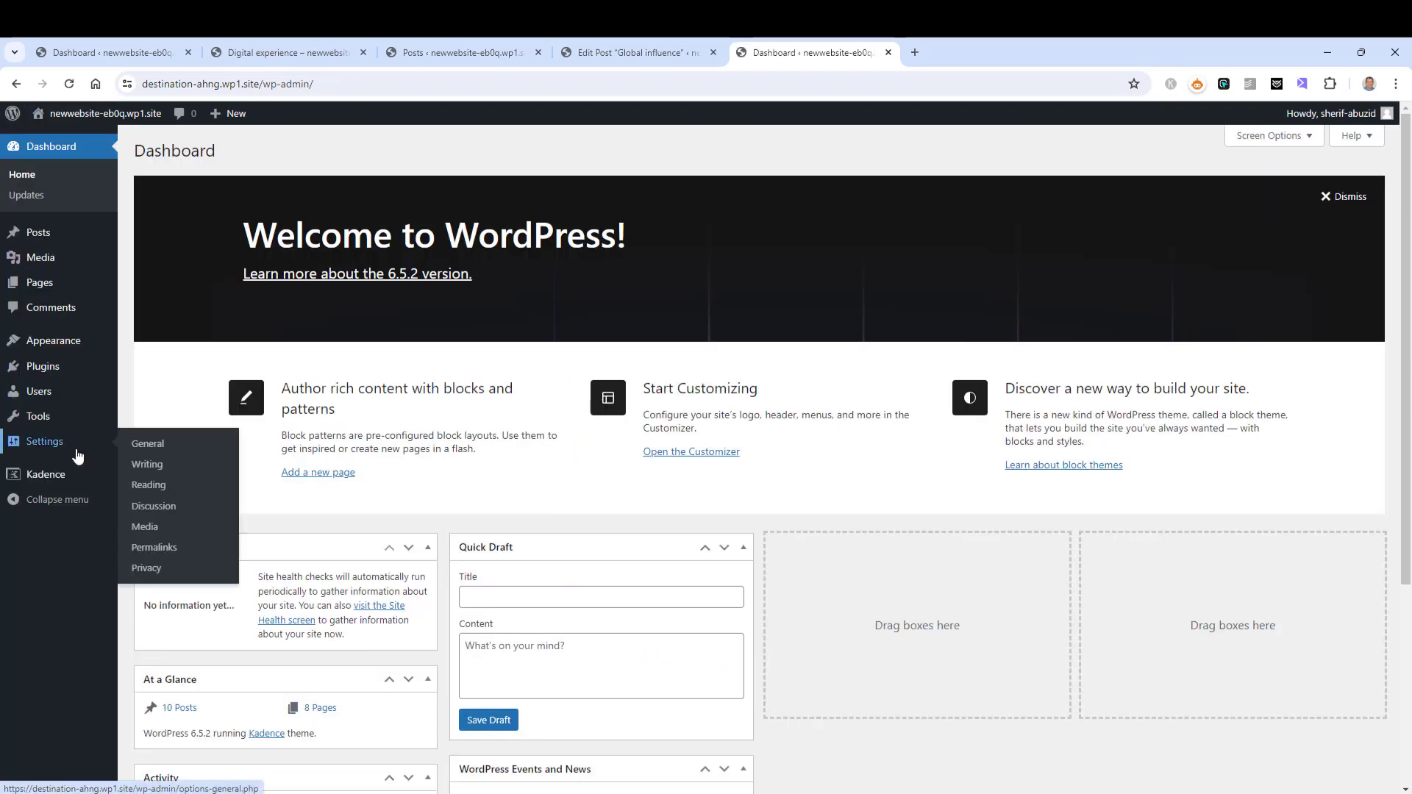
{"action": "left_click", "coordinate": [161, 549]}
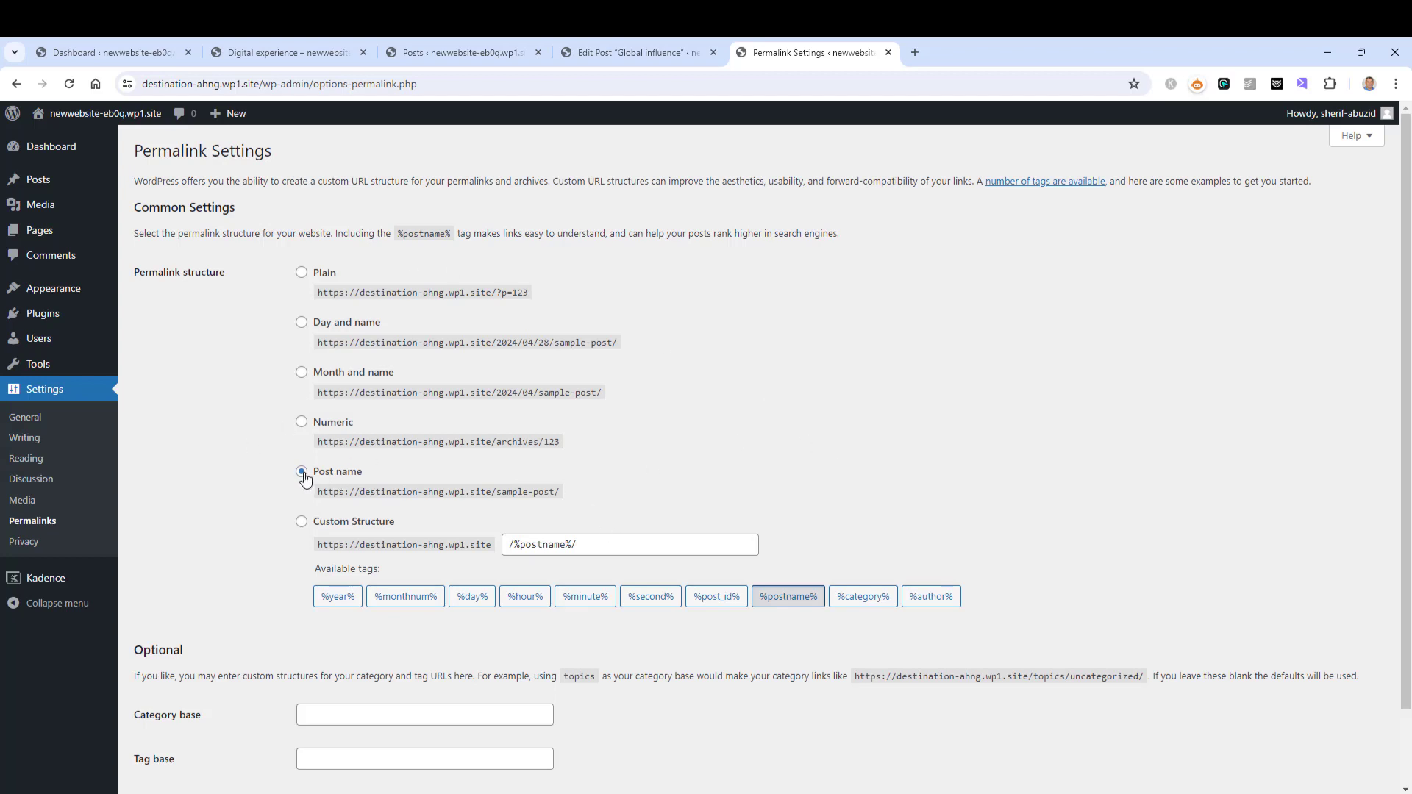
{"action": "scroll", "coordinate": [315, 473], "scroll_direction": "down", "scroll_amount": 1}
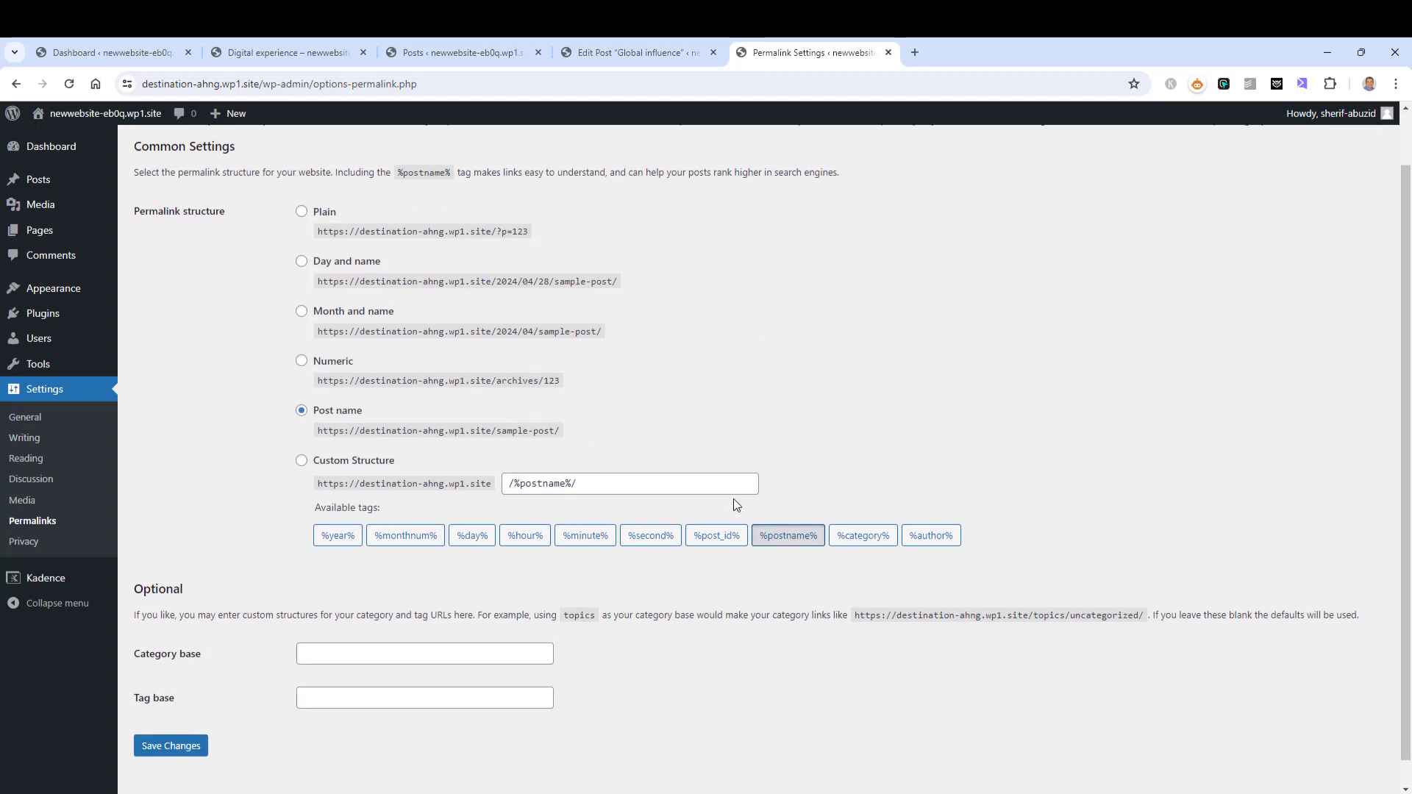
{"action": "left_click", "coordinate": [194, 724]}
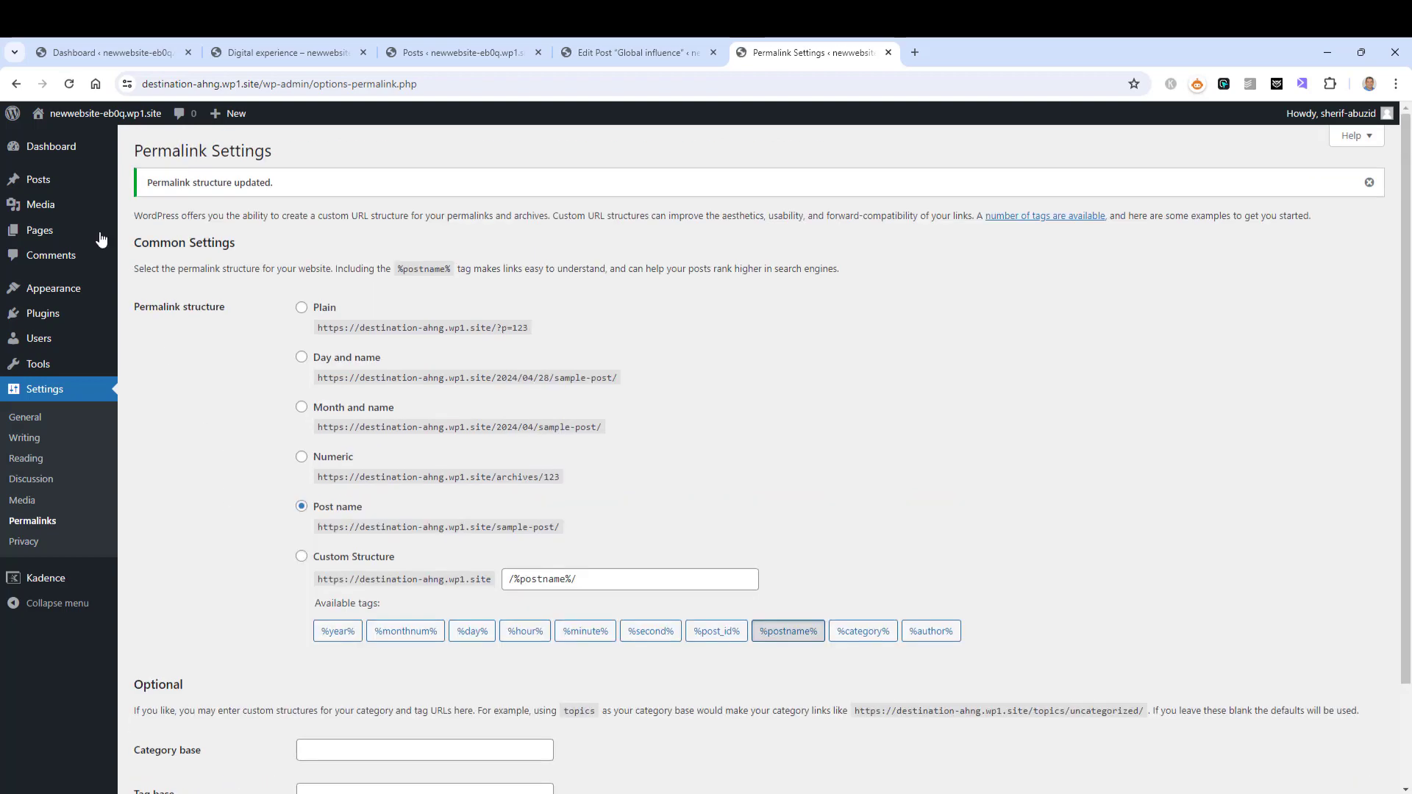
{"action": "left_click", "coordinate": [465, 37]}
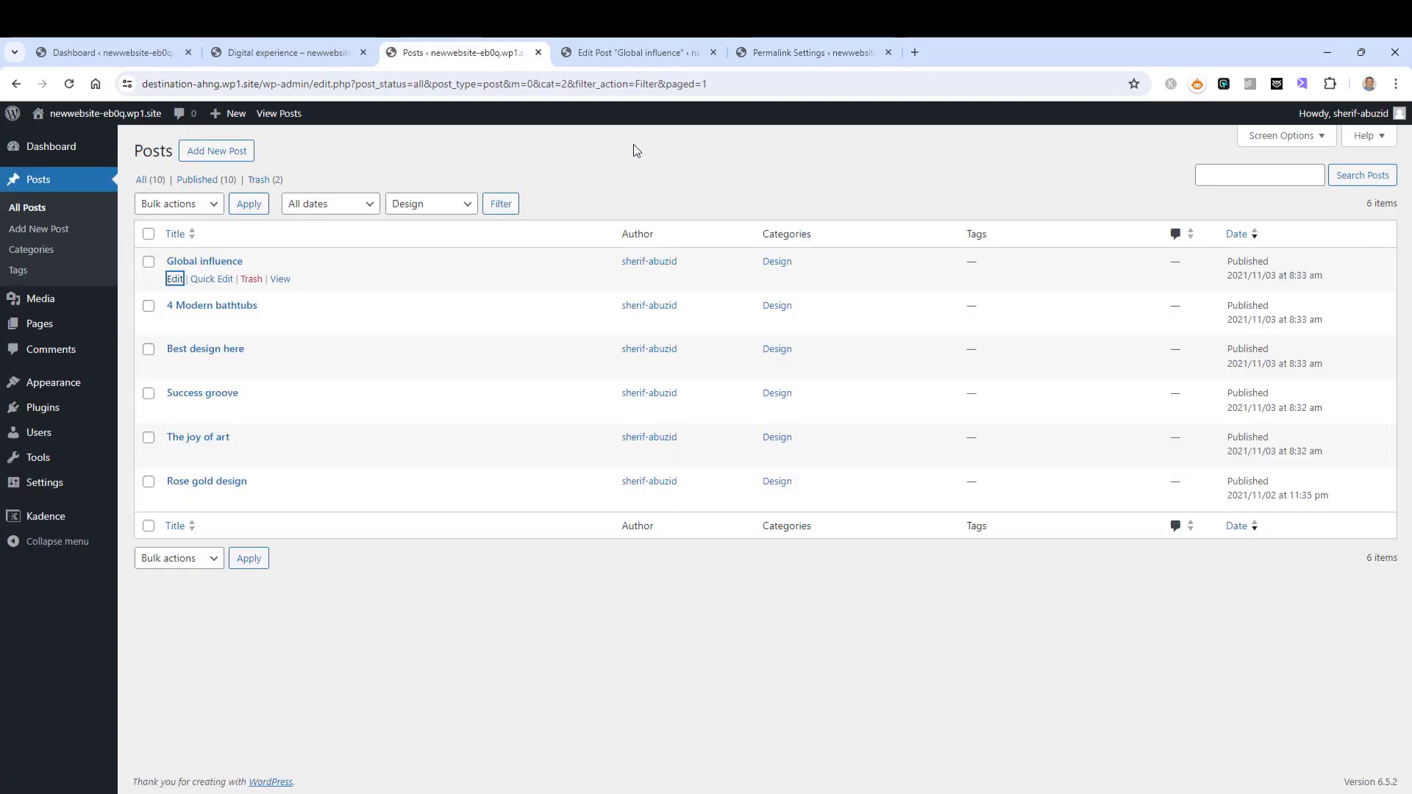
- Open Global influence's public page in a new tab and view its Interior Design archive
{"action": "right_click", "coordinate": [280, 279]}
{"action": "left_click", "coordinate": [359, 295]}
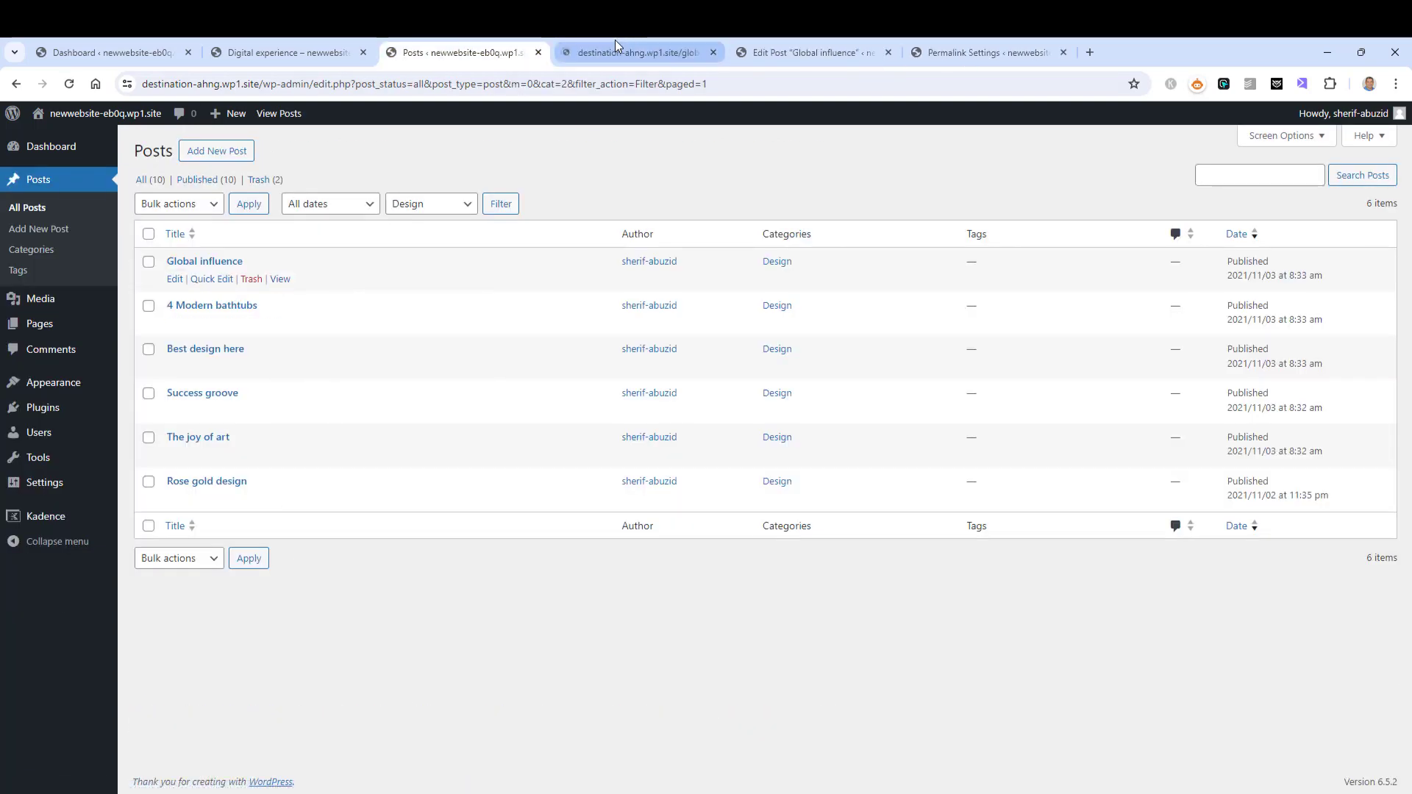
{"action": "left_click", "coordinate": [615, 50]}
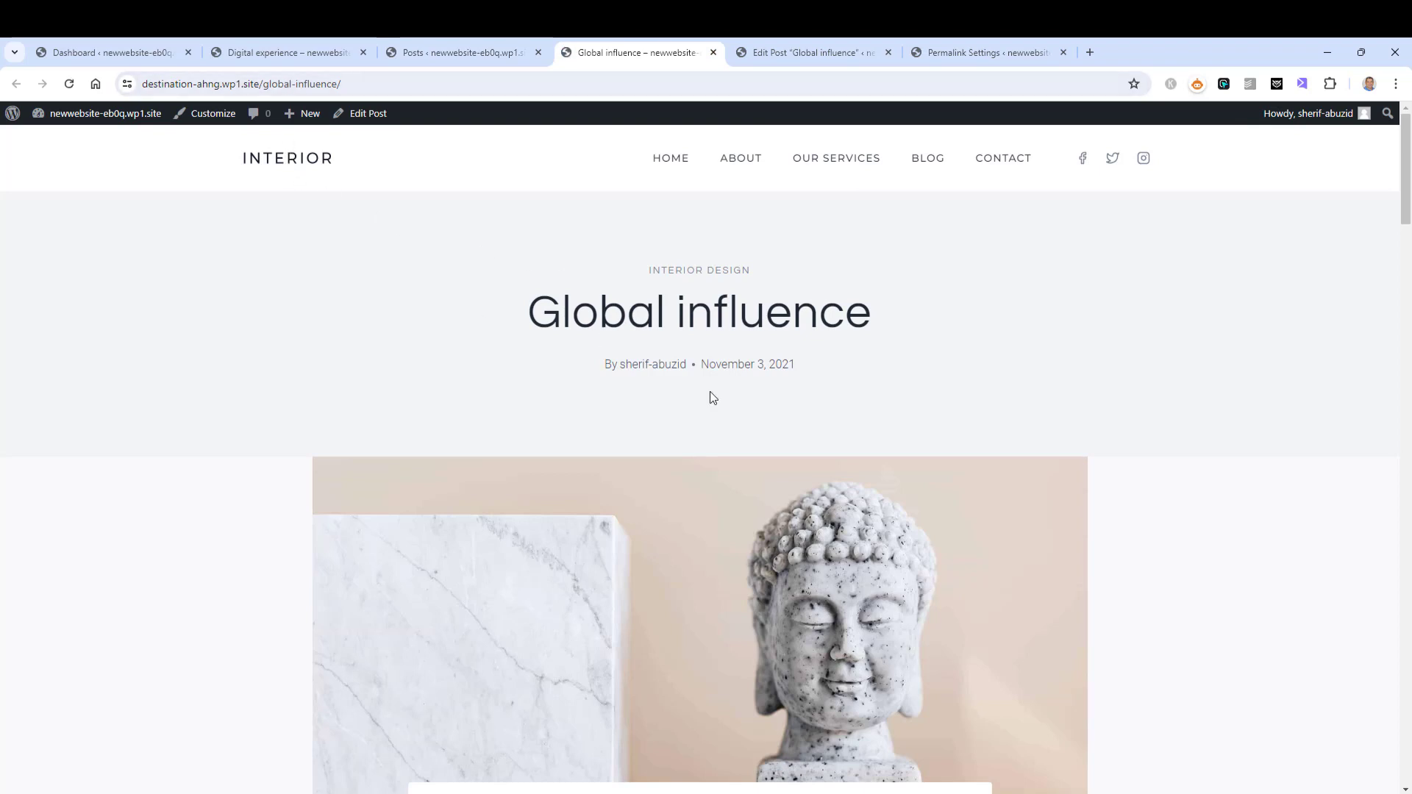
{"action": "left_click", "coordinate": [735, 273]}
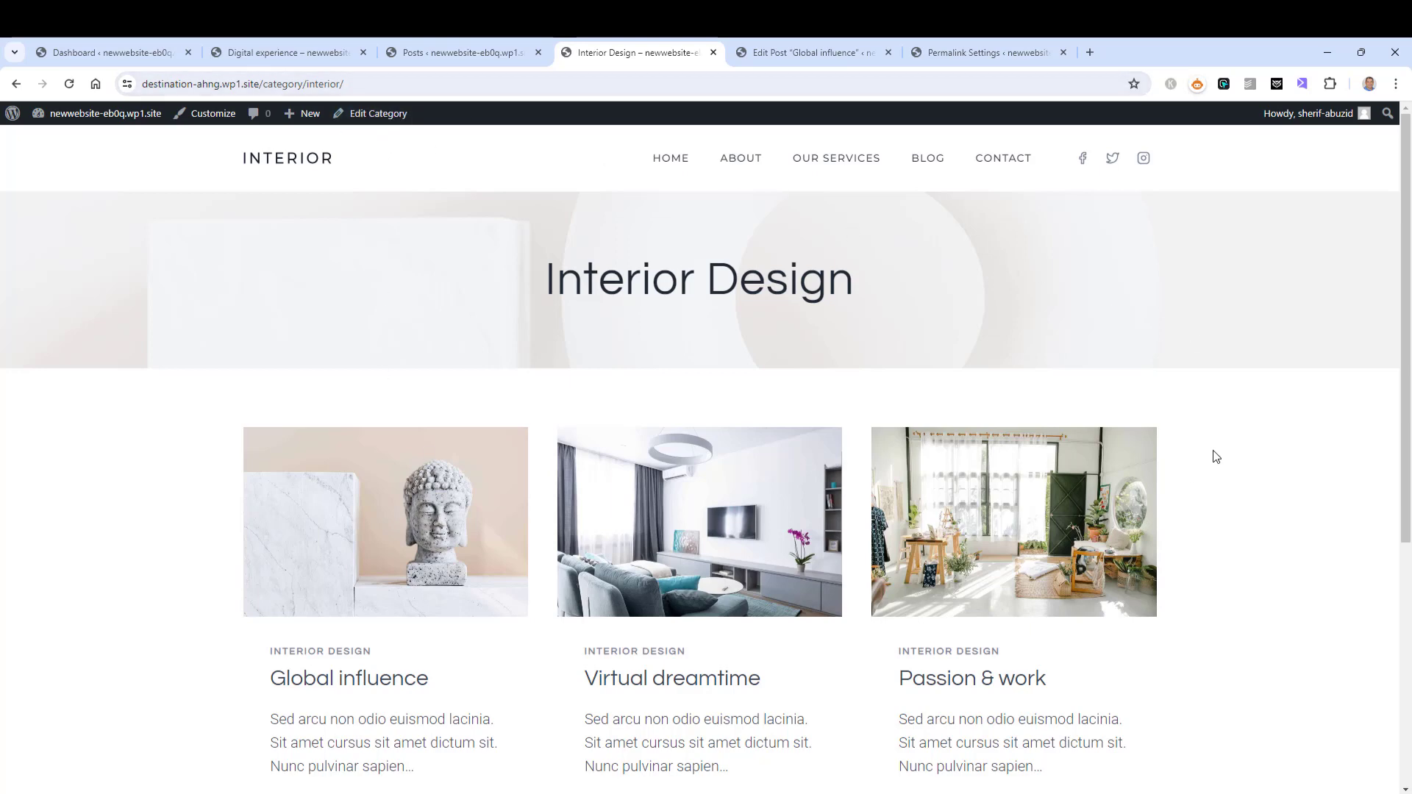
{"action": "scroll", "coordinate": [1238, 419], "scroll_direction": "down", "scroll_amount": 5}
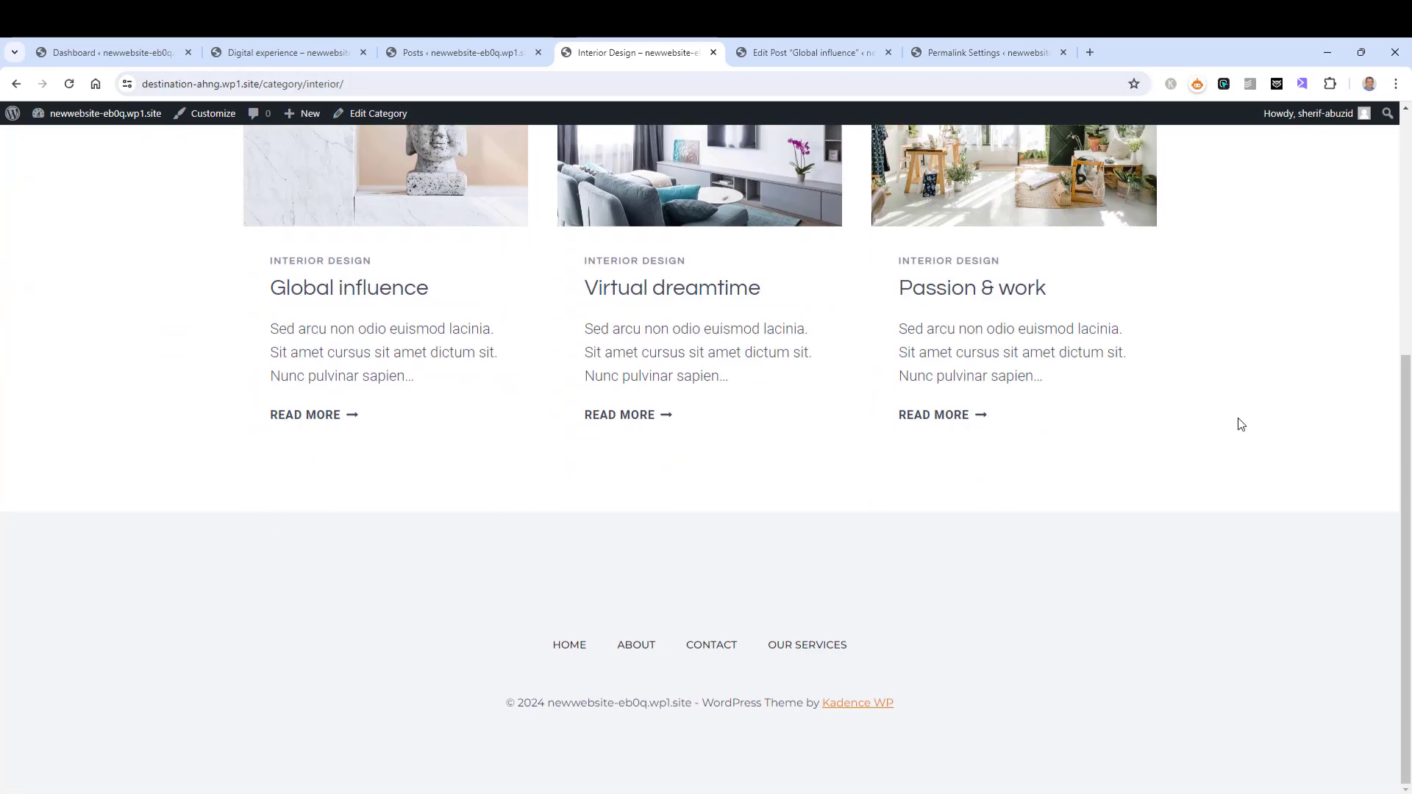
{"action": "scroll", "coordinate": [1242, 425], "scroll_direction": "up", "scroll_amount": 5}
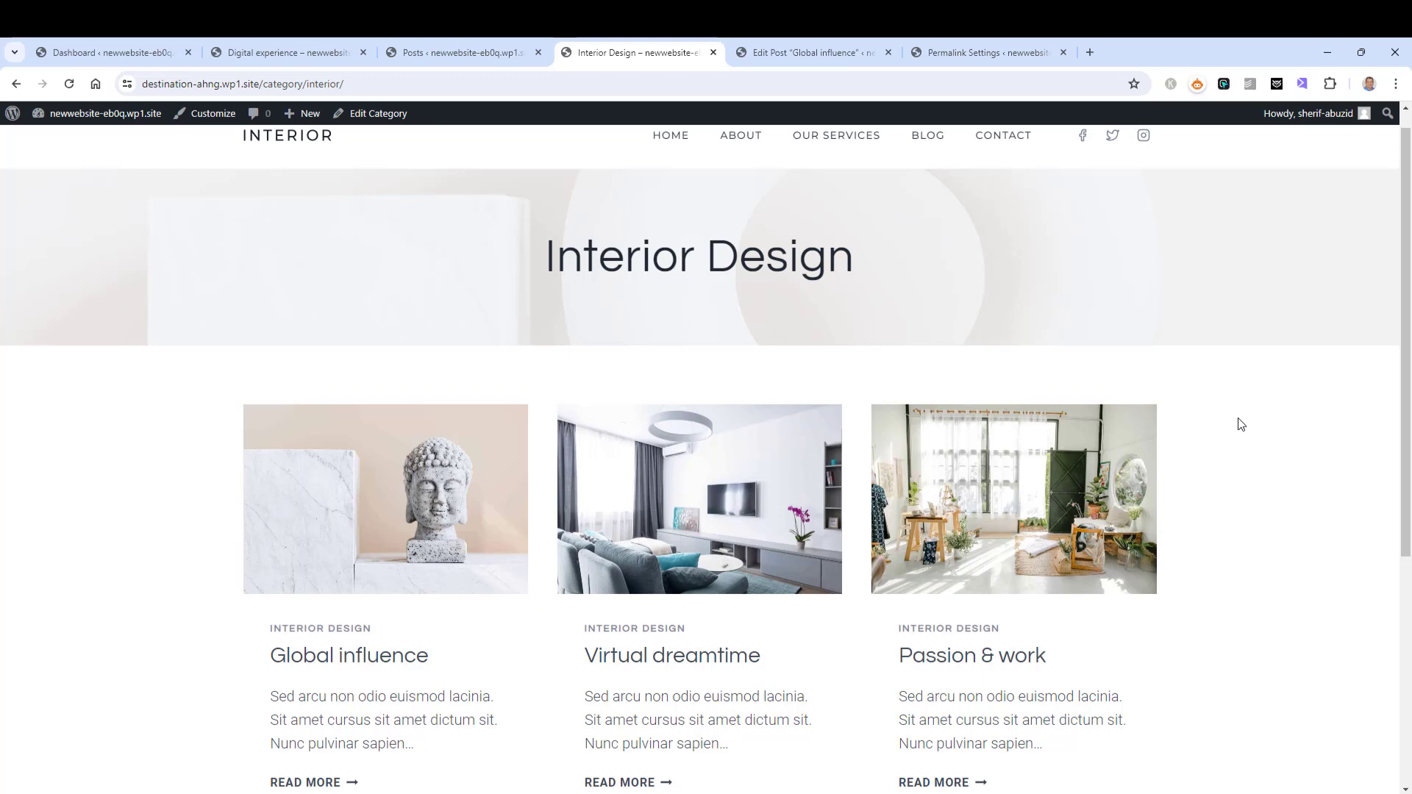
- From the blog listing, open and scroll through the Design category archive
{"action": "left_click", "coordinate": [923, 139]}
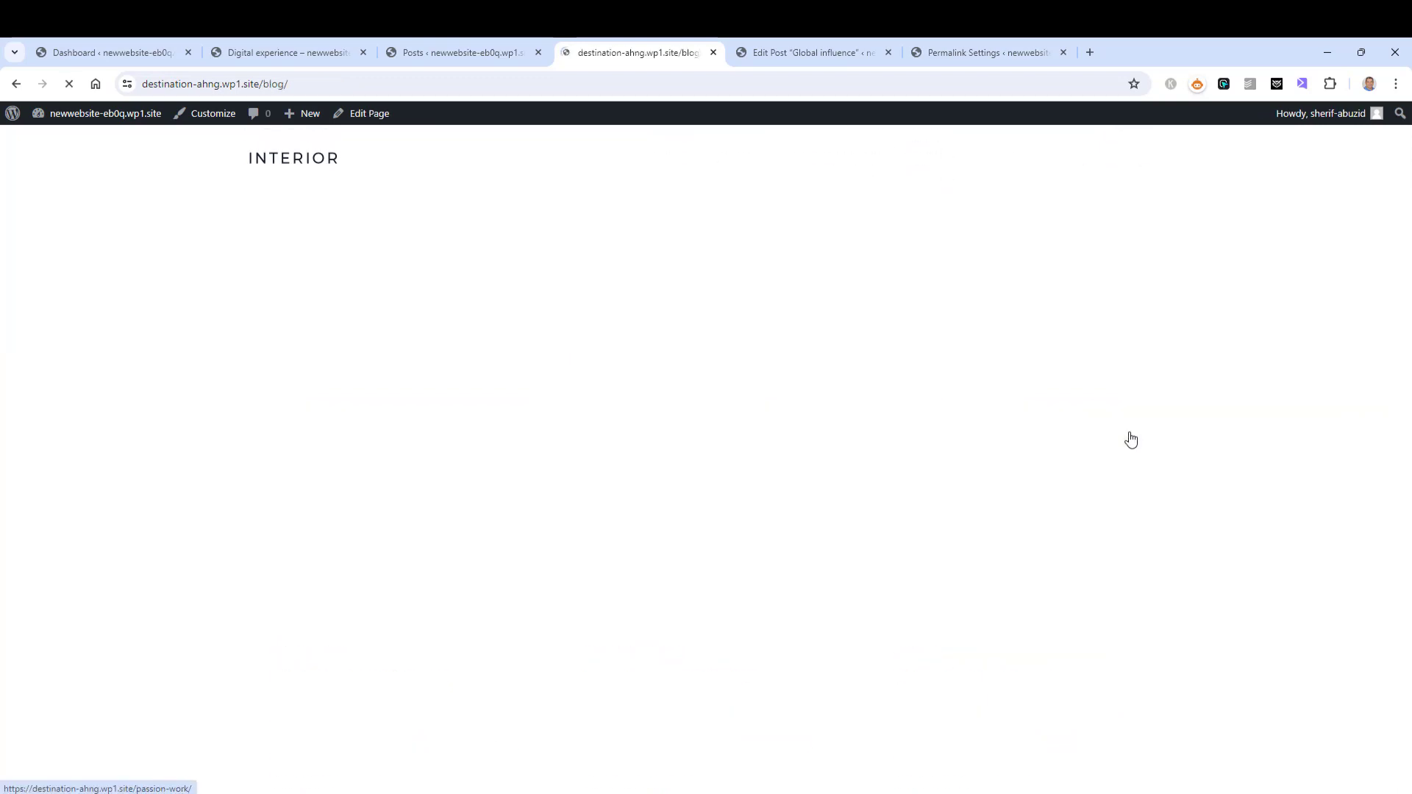
{"action": "scroll", "coordinate": [1154, 430], "scroll_direction": "down", "scroll_amount": 3}
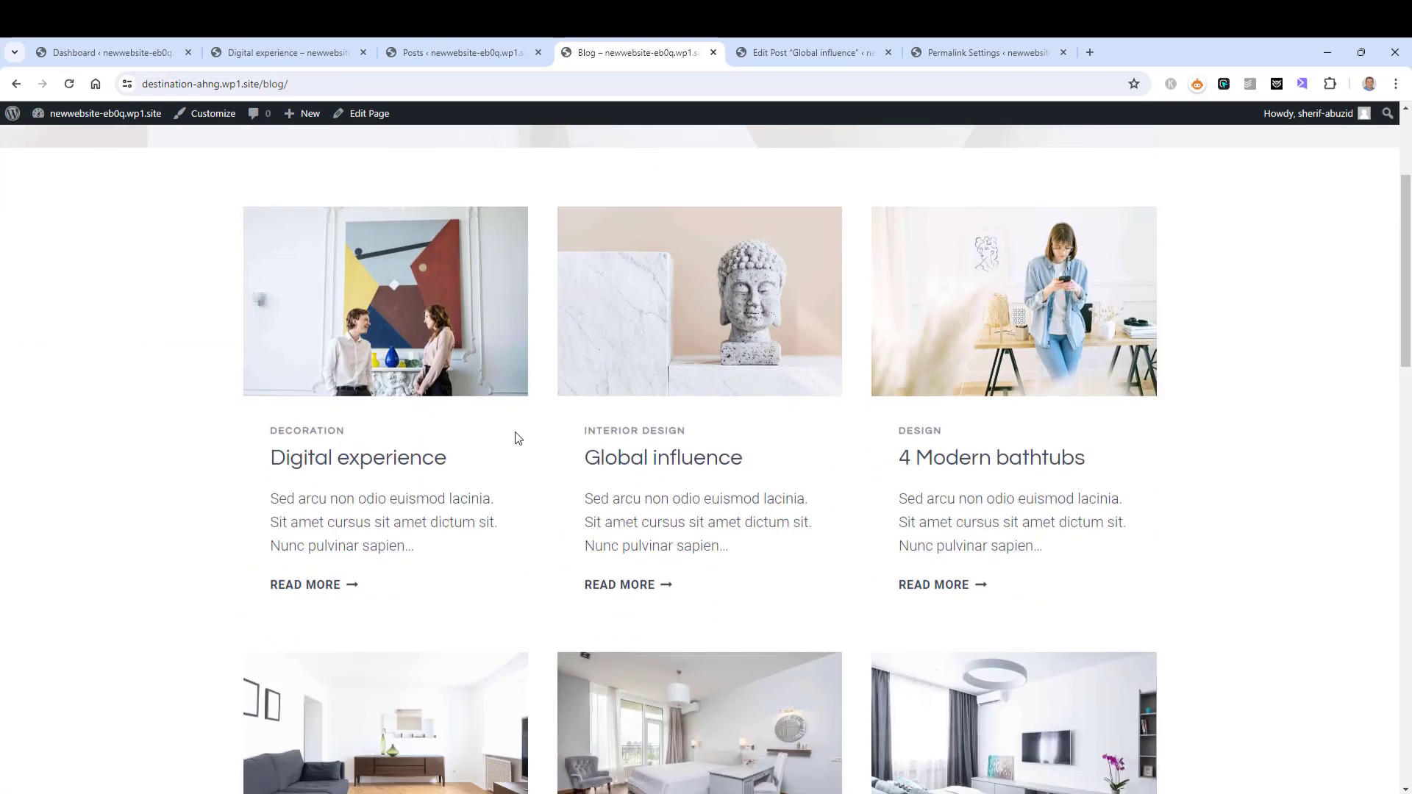
{"action": "left_click", "coordinate": [913, 434]}
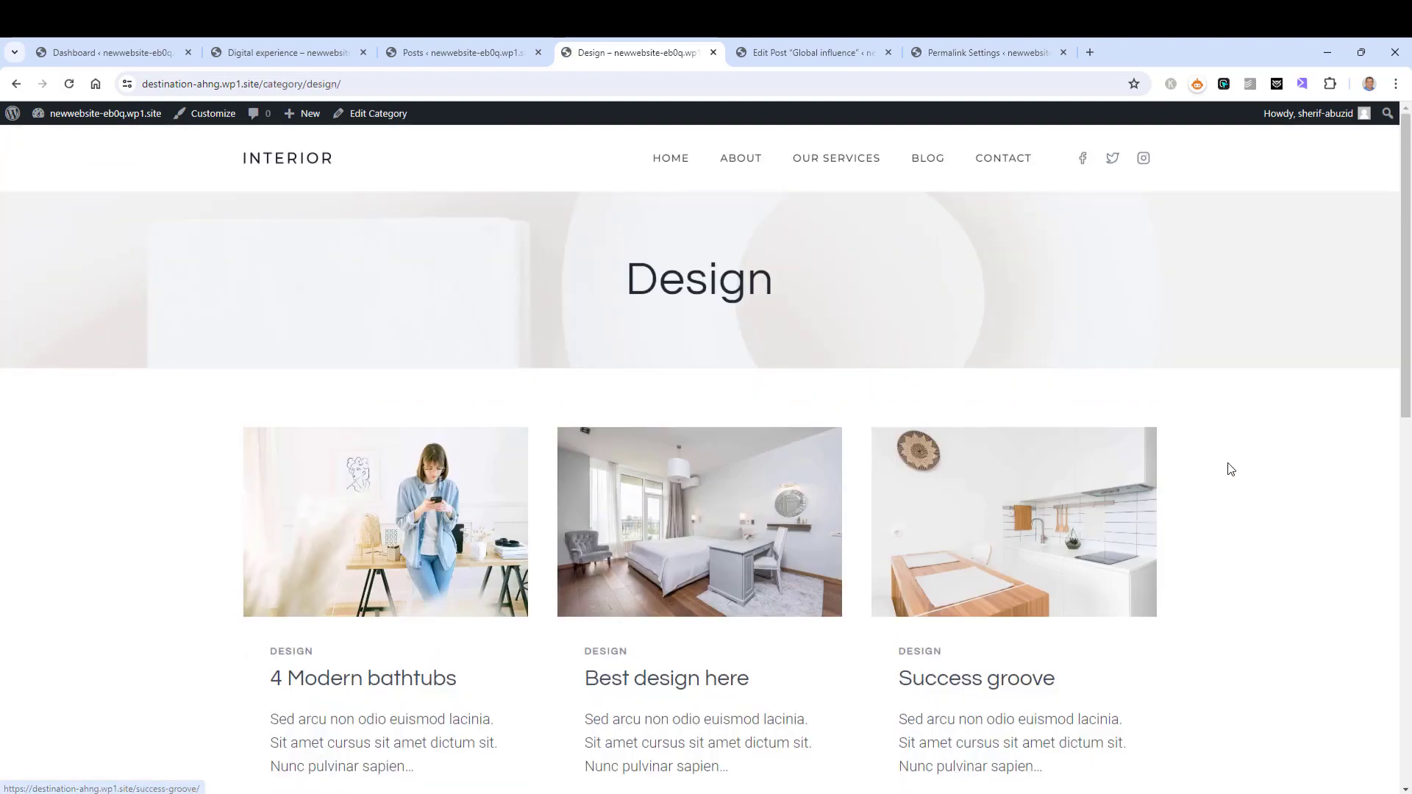
{"action": "scroll", "coordinate": [1234, 506], "scroll_direction": "down", "scroll_amount": 10}
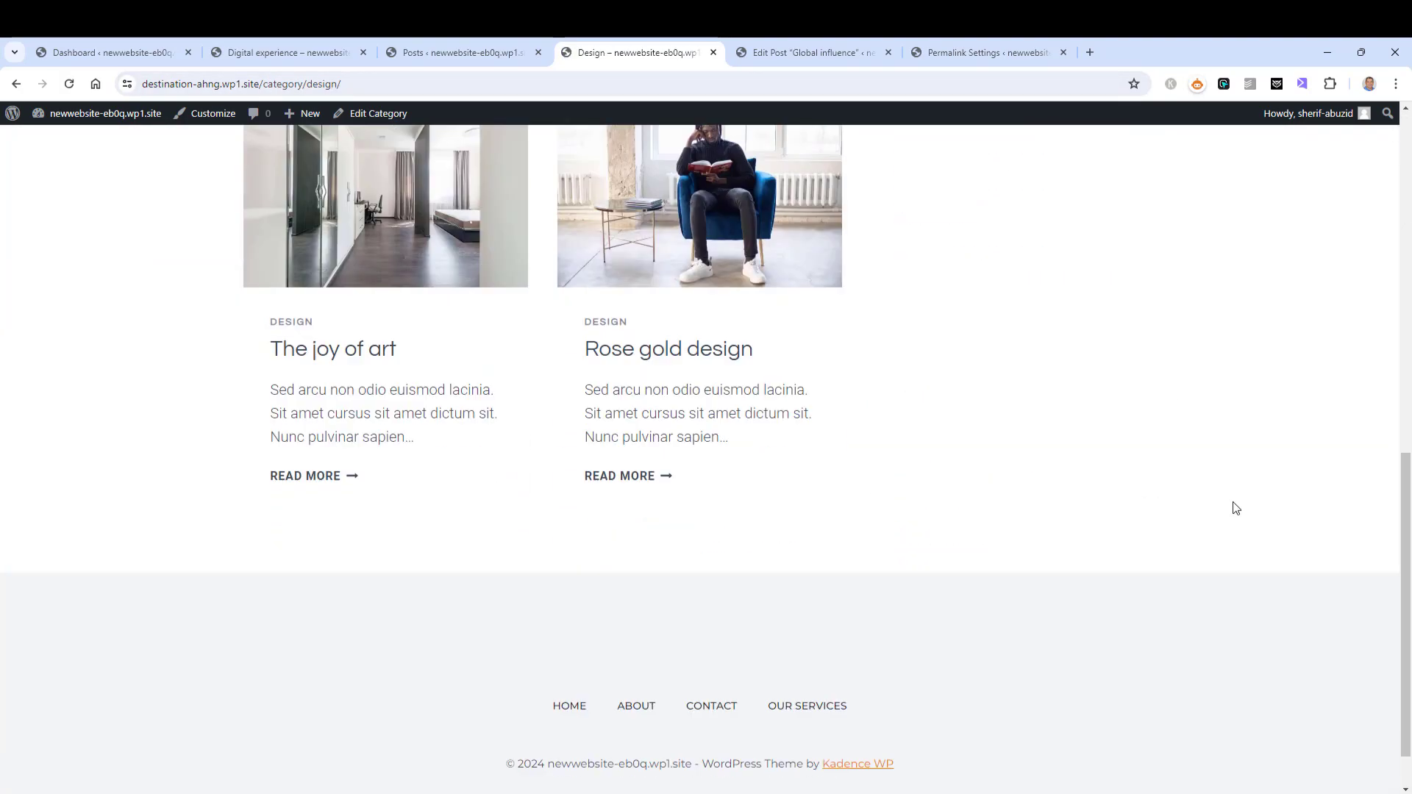
{"action": "scroll", "coordinate": [1234, 504], "scroll_direction": "up", "scroll_amount": 10}
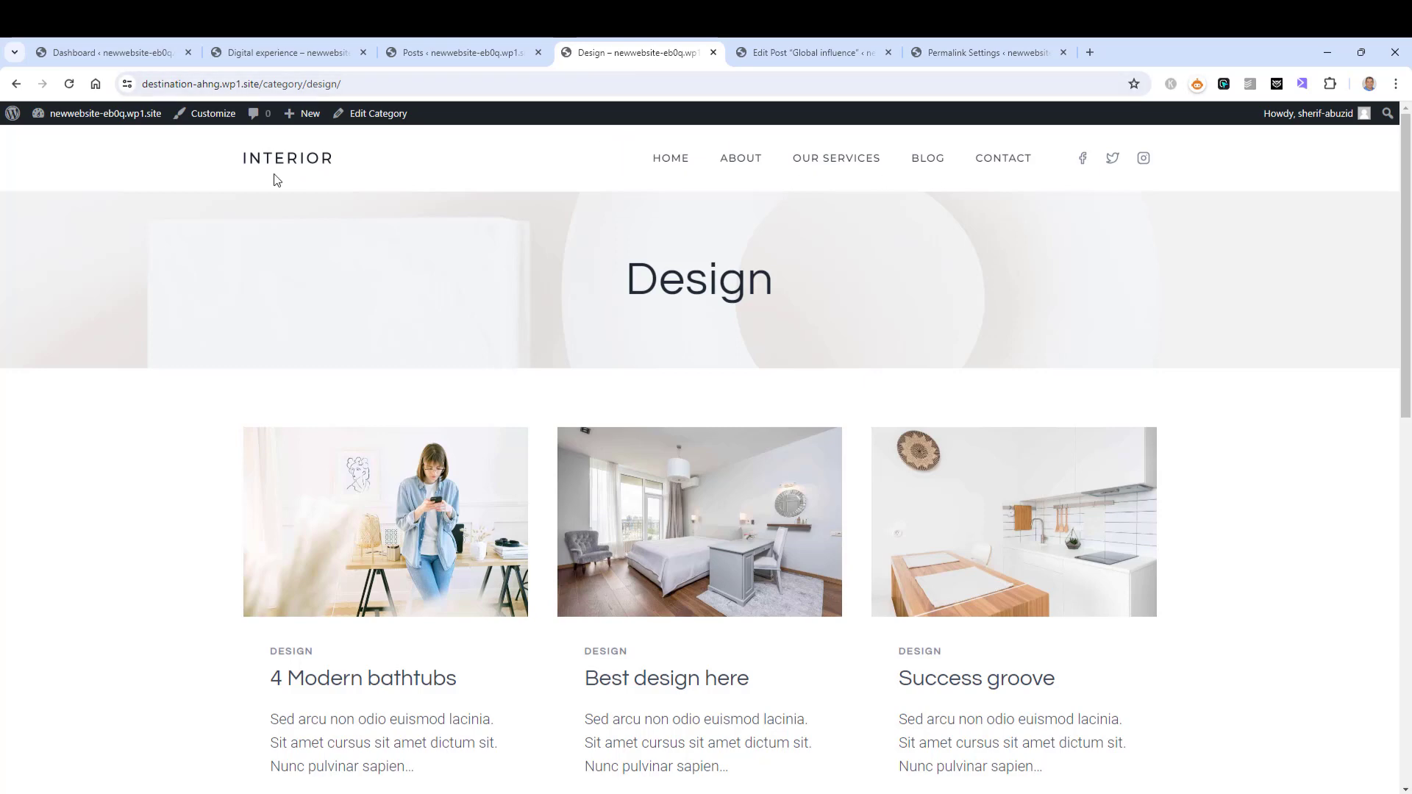
- Open the menu editor with the primary Menu selected
{"action": "mouse_move", "coordinate": [118, 118]}
{"action": "left_click", "coordinate": [47, 215]}
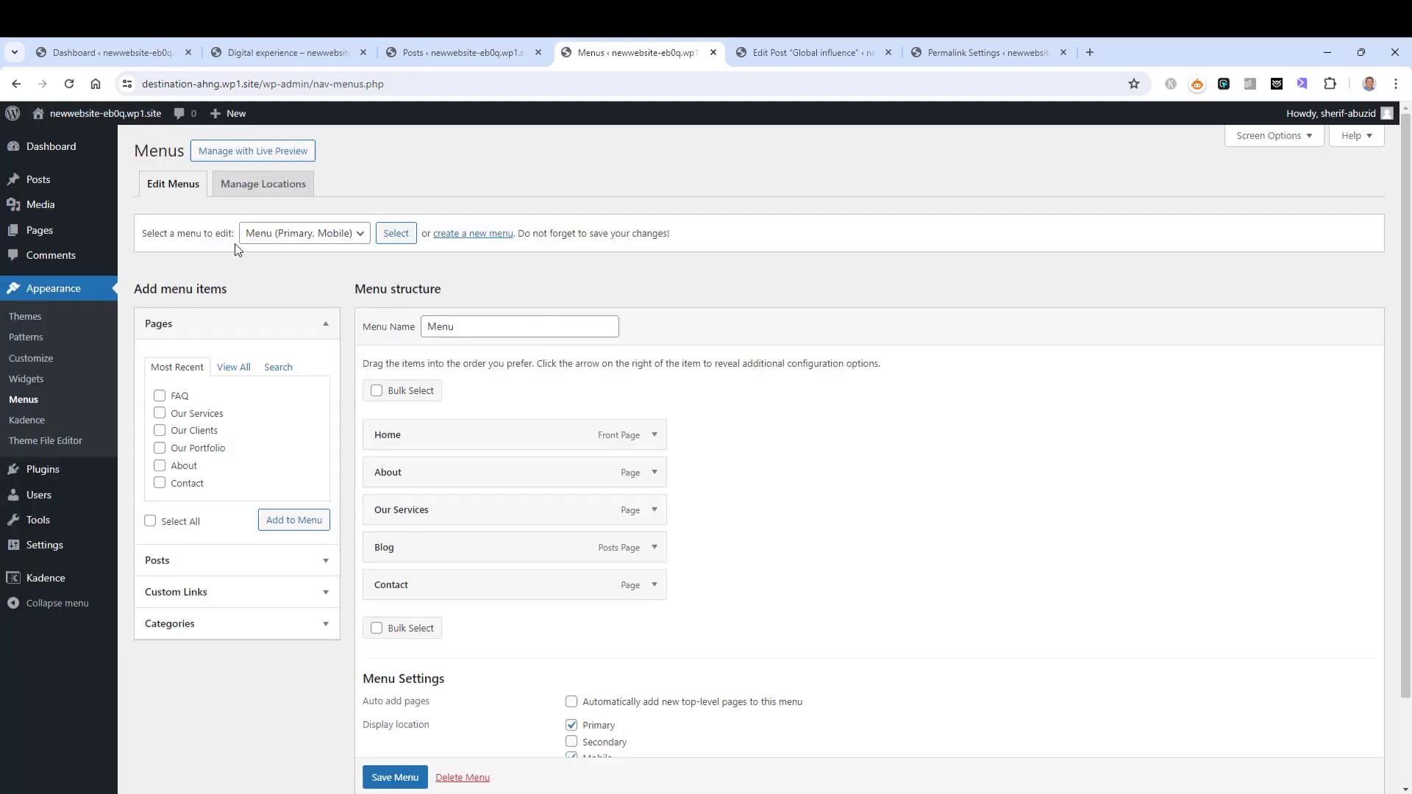
{"action": "left_click", "coordinate": [293, 234]}
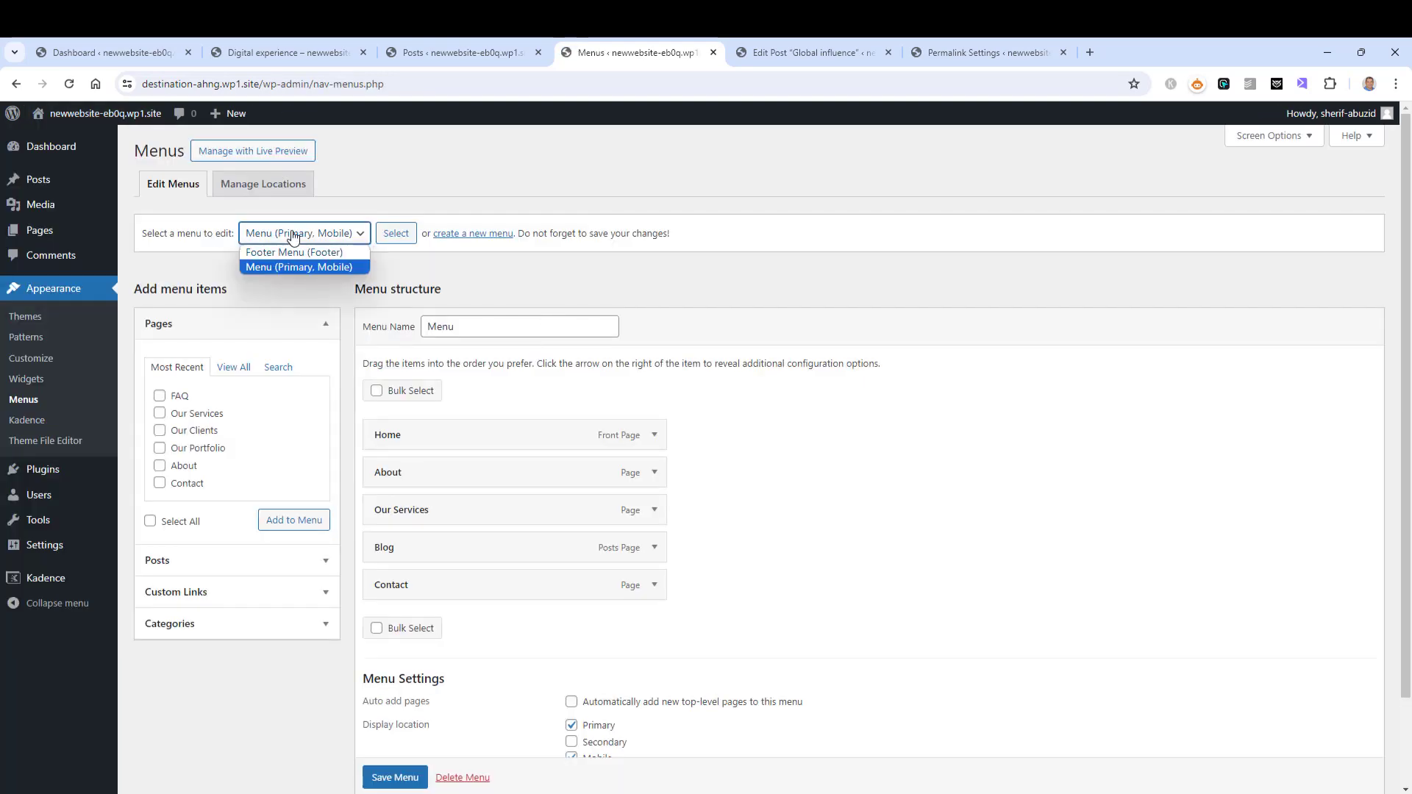
{"action": "left_click", "coordinate": [293, 268]}
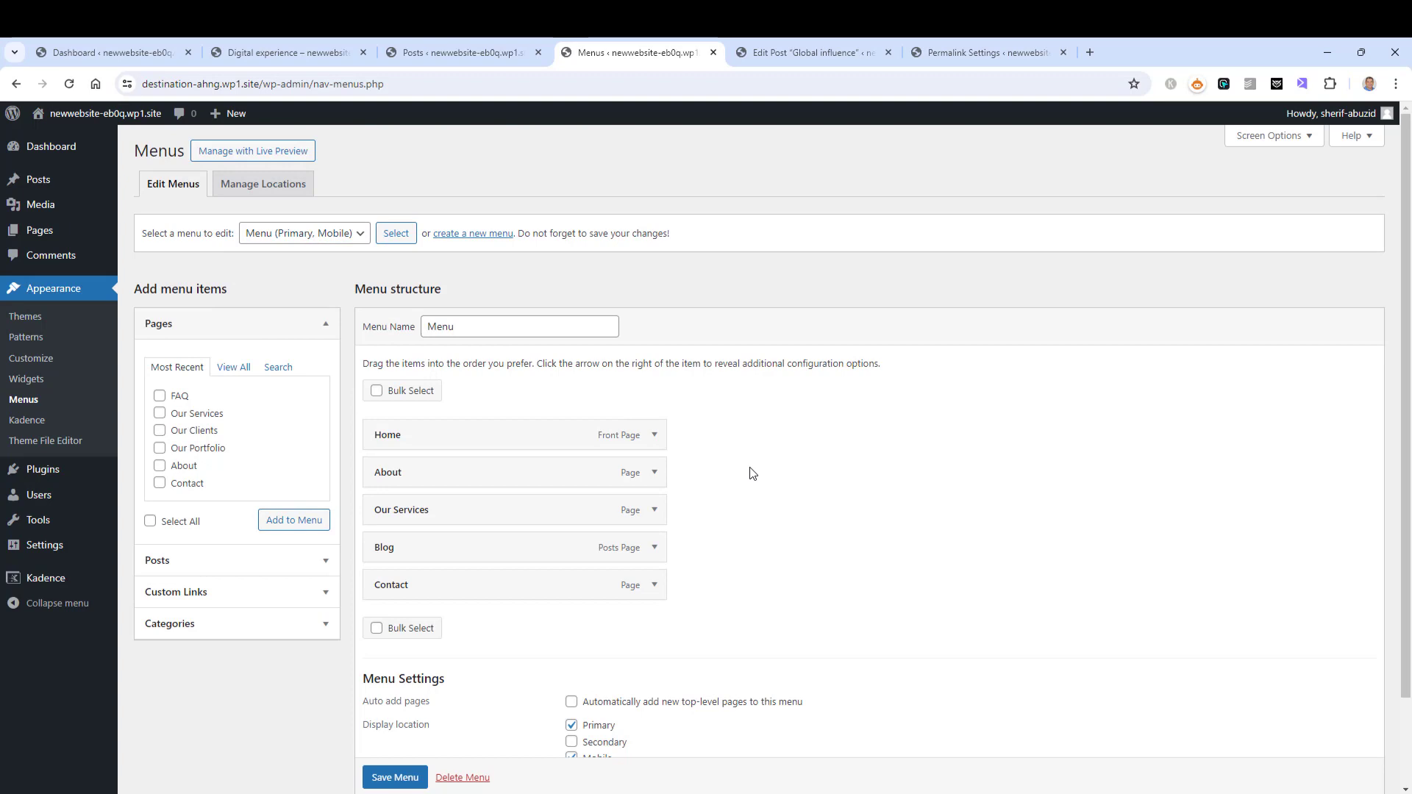
- Add the Design, Interior Design and Decoration categories to the primary menu
{"action": "left_click", "coordinate": [217, 626]}
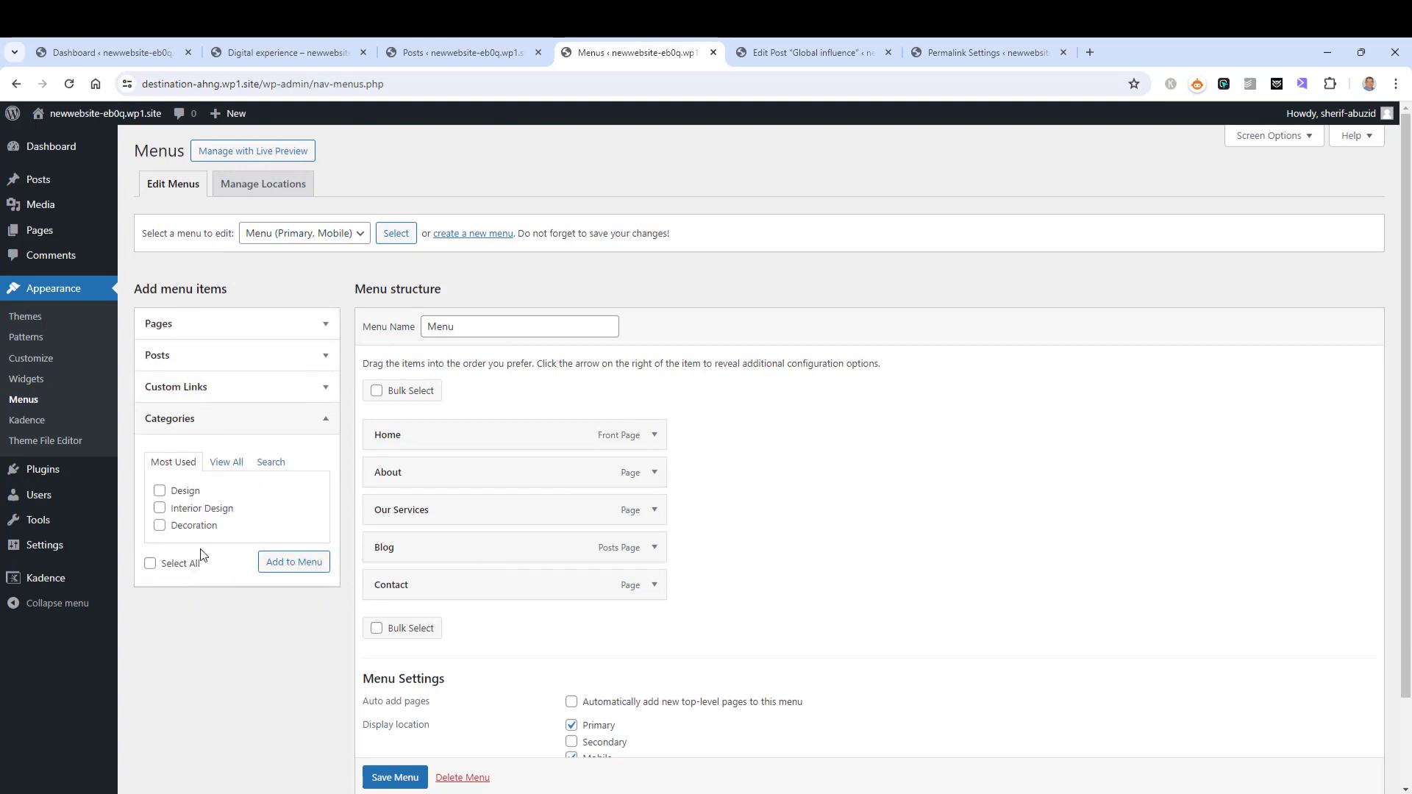
{"action": "left_click", "coordinate": [160, 491]}
{"action": "left_click", "coordinate": [160, 509]}
{"action": "left_click", "coordinate": [159, 525]}
{"action": "left_click", "coordinate": [289, 565]}
{"action": "scroll", "coordinate": [889, 527], "scroll_direction": "down", "scroll_amount": 3}
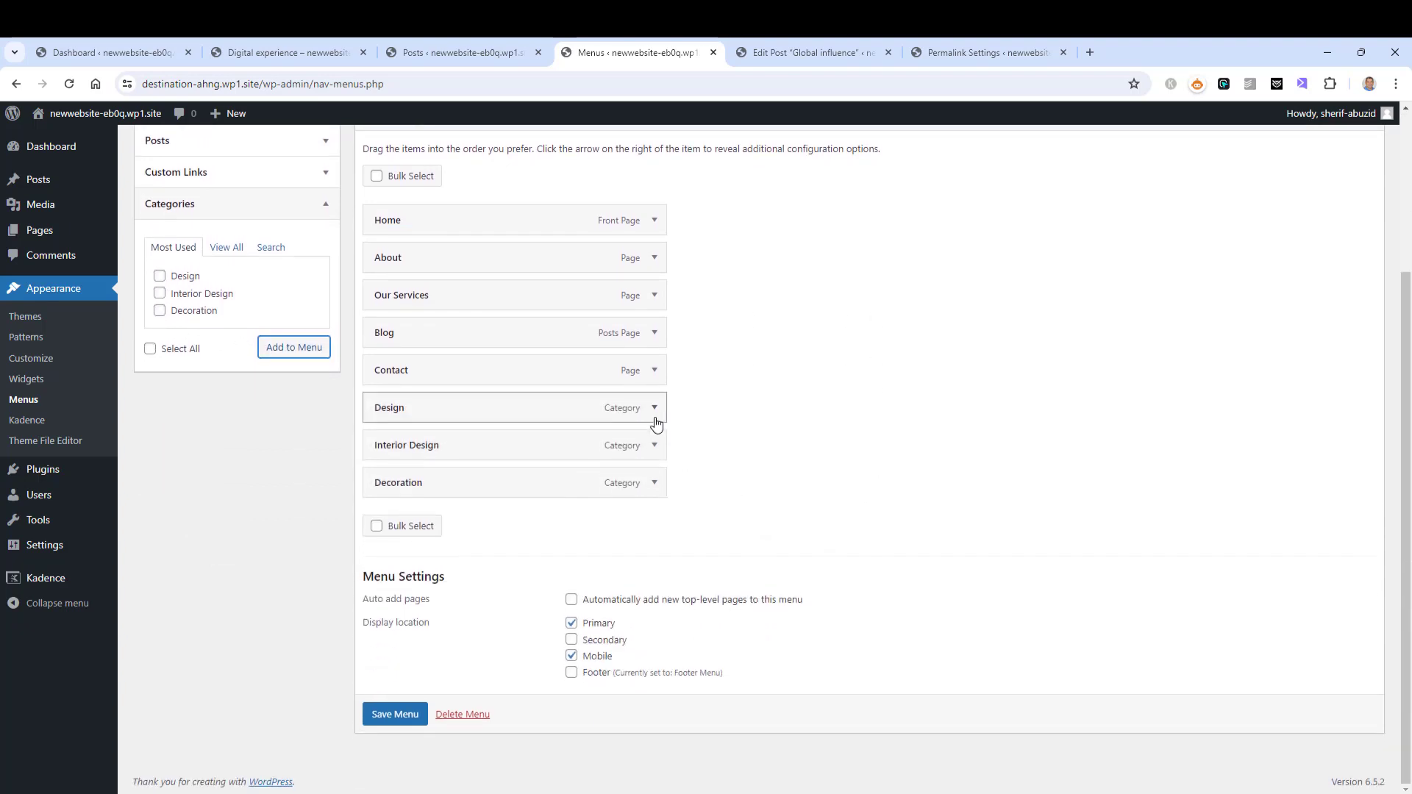
{"action": "left_click", "coordinate": [653, 410]}
{"action": "left_click", "coordinate": [444, 456]}
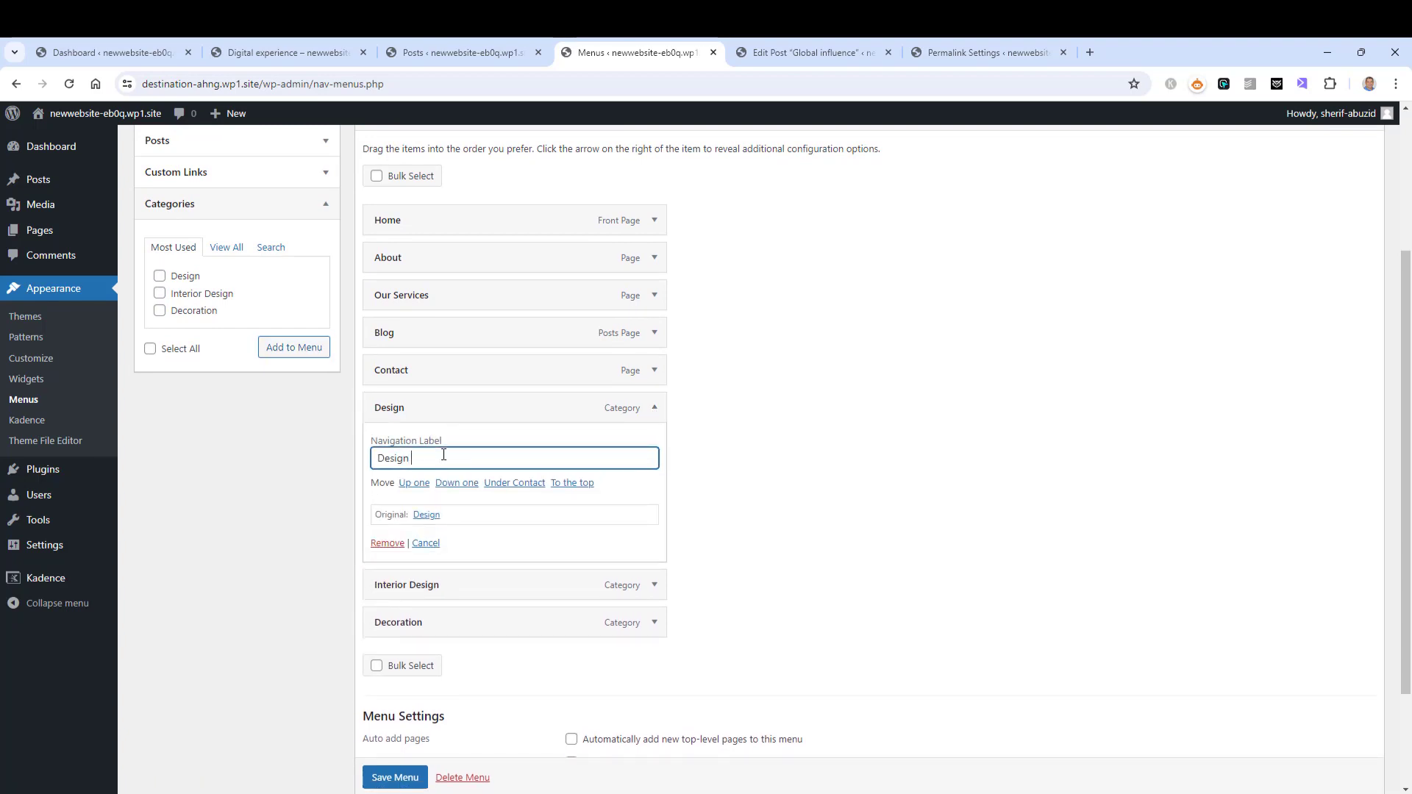
- Rename the Design menu item's label to 'Design Articles'
{"action": "type", "text": "Artcles"}
{"action": "key", "text": "BackSpace"}
{"action": "key", "text": "BackSpace"}
{"action": "key", "text": "BackSpace"}
{"action": "type", "text": "icles"}
{"action": "double_click", "coordinate": [443, 456]}
{"action": "left_click", "coordinate": [657, 414]}
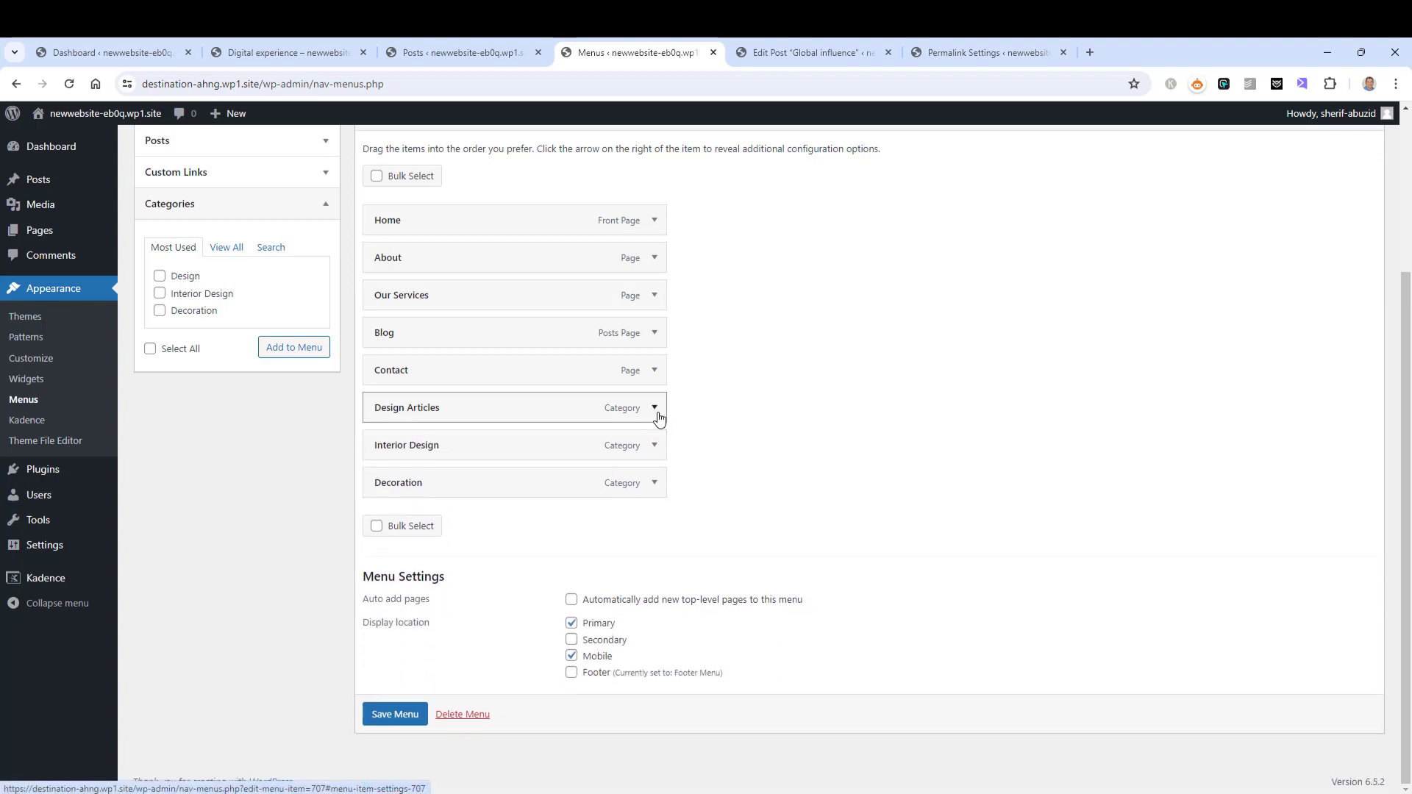
- Relabel the other items 'Interior Articles' and 'Decoration Articles'
{"action": "left_click", "coordinate": [653, 449]}
{"action": "double_click", "coordinate": [435, 497]}
{"action": "type", "text": "Articles"}
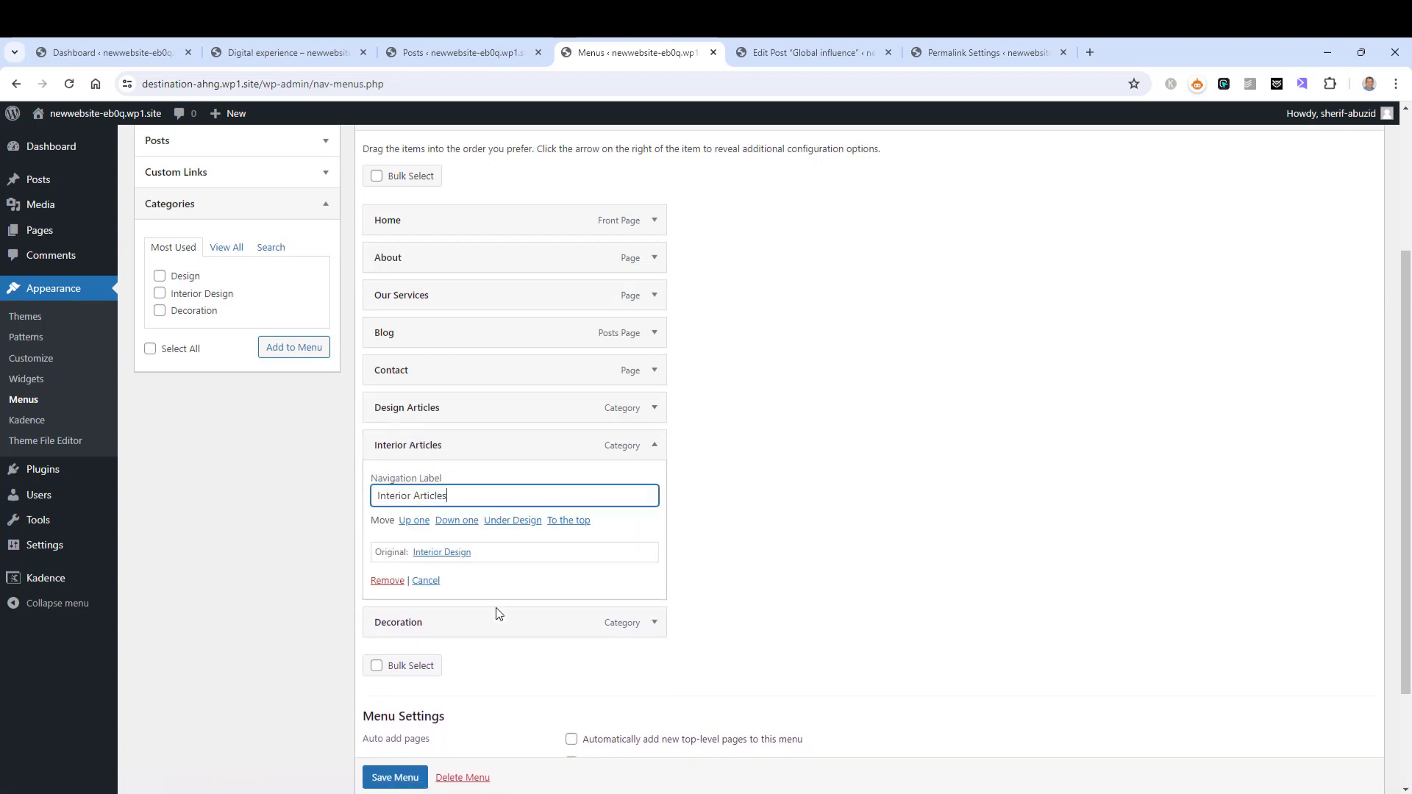
{"action": "left_click", "coordinate": [609, 622]}
{"action": "left_click", "coordinate": [482, 676]}
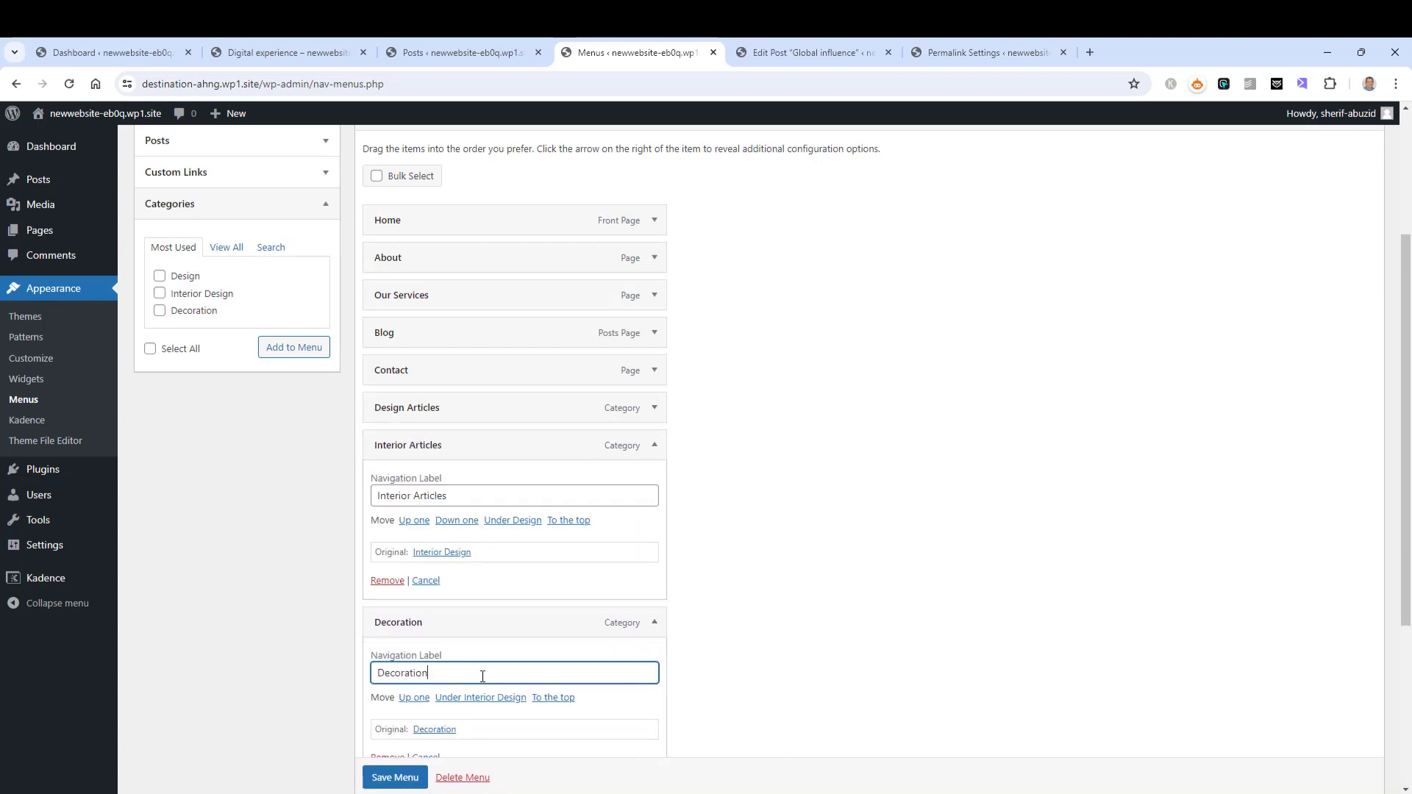
{"action": "type", "text": "Articles"}
{"action": "left_click", "coordinate": [653, 446]}
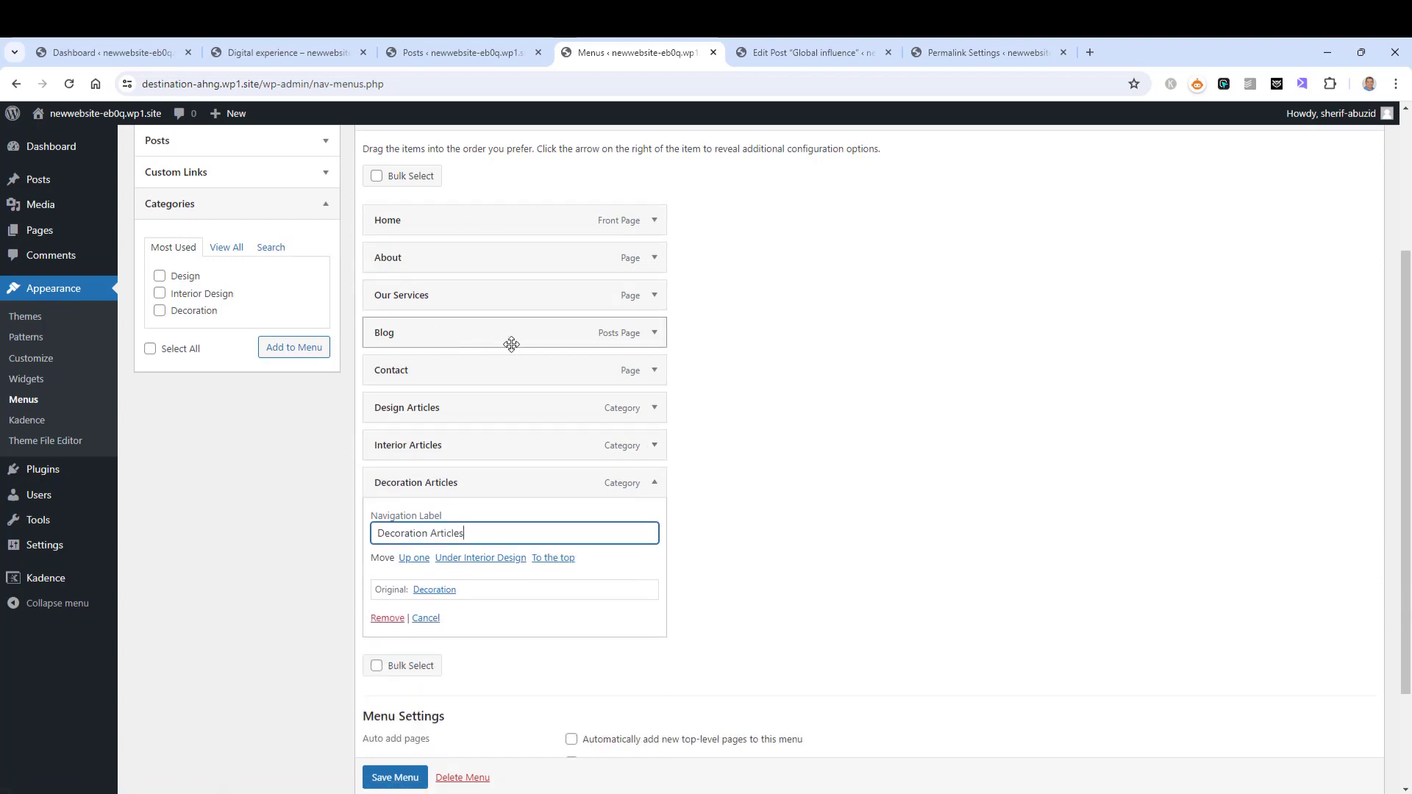
- Remove the Blog item from the menu and save the menu
{"action": "left_click", "coordinate": [654, 333]}
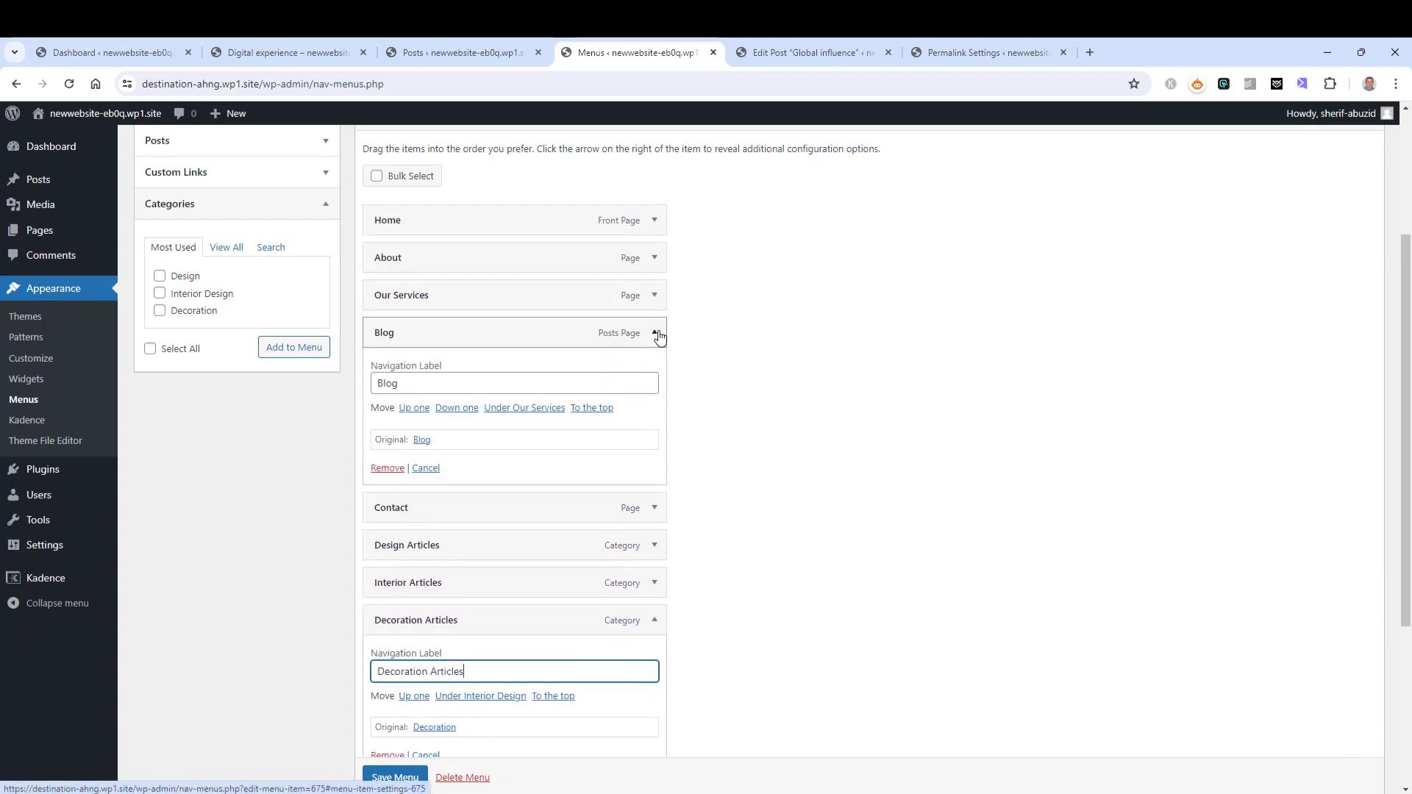
{"action": "left_click", "coordinate": [387, 468]}
{"action": "scroll", "coordinate": [548, 699], "scroll_direction": "down", "scroll_amount": 2}
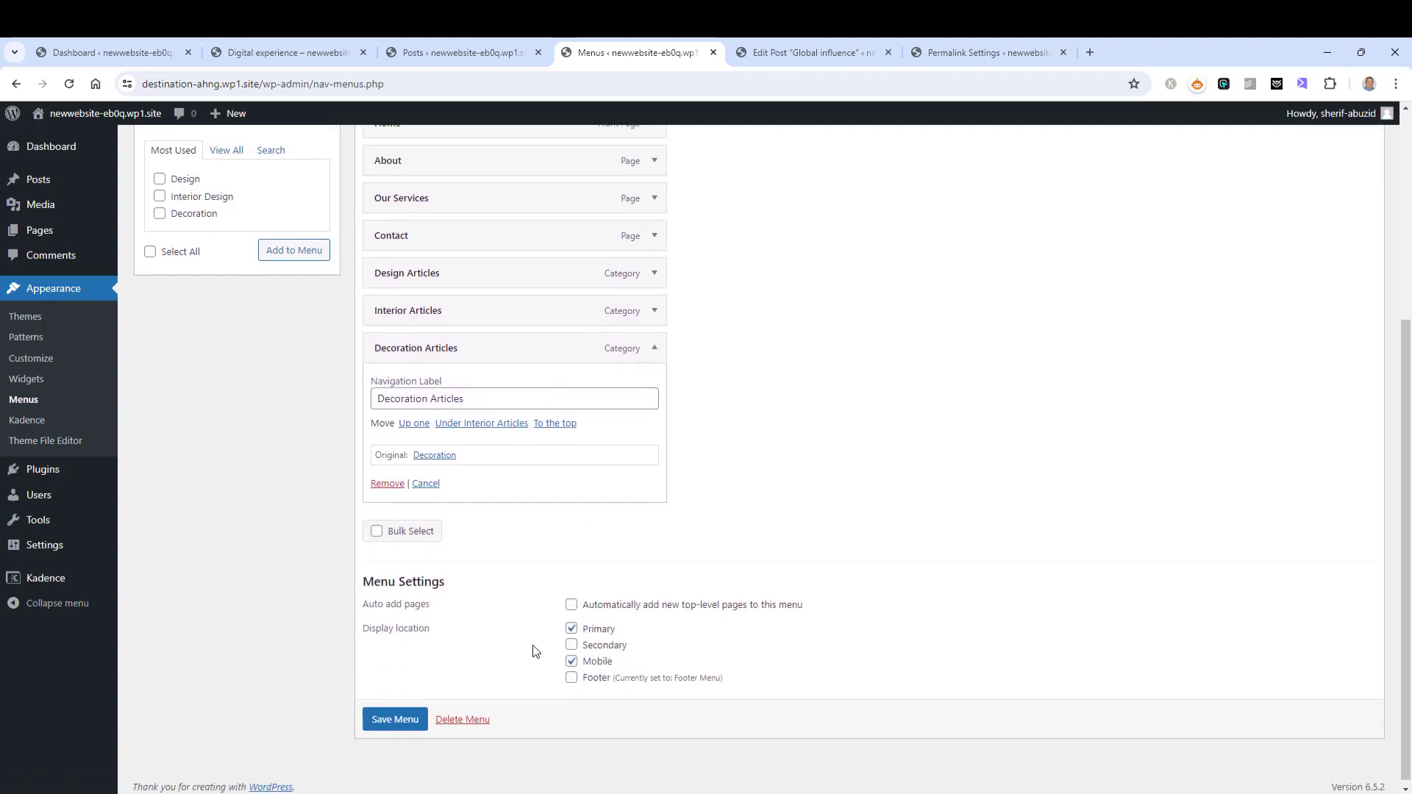
{"action": "left_click", "coordinate": [394, 715]}
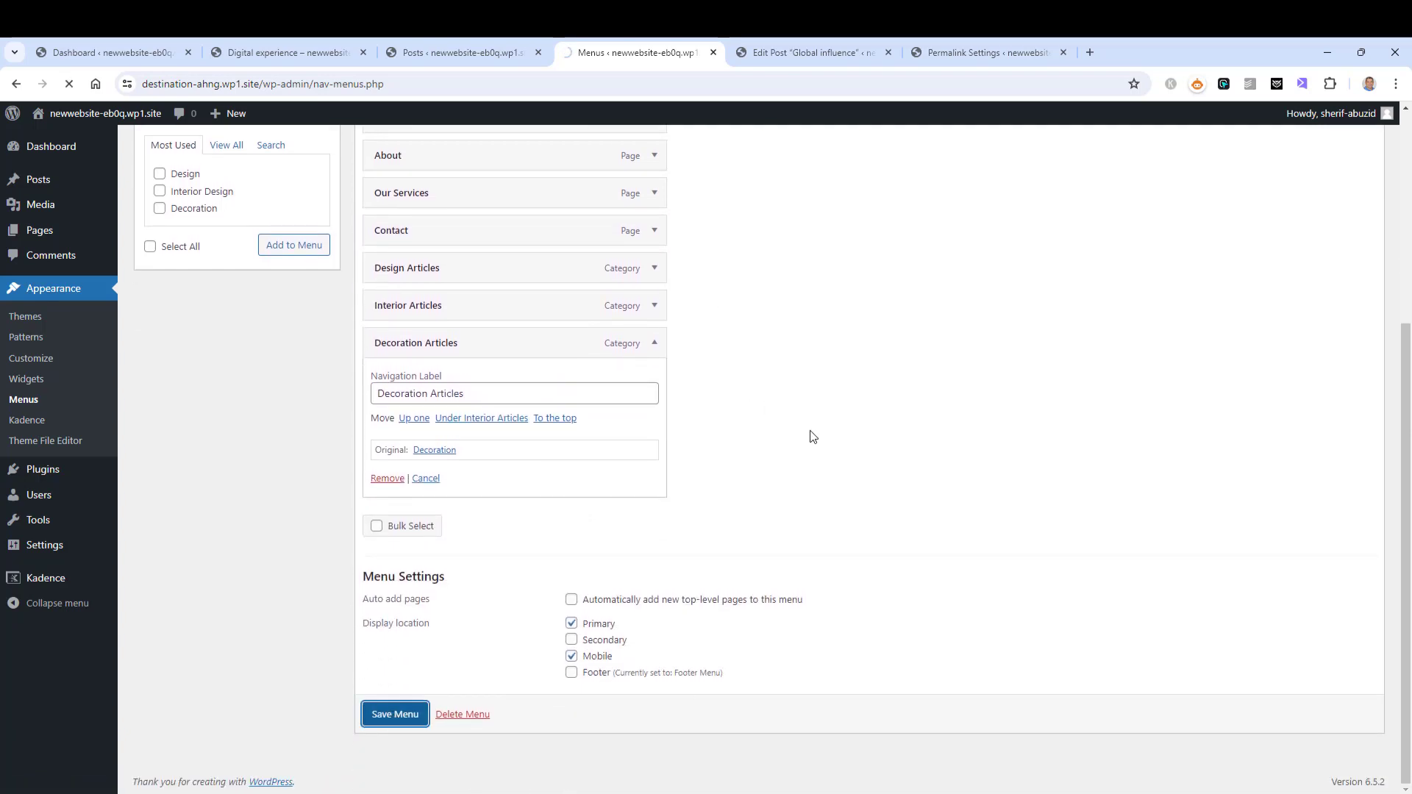
- Open the live site homepage in a new tab to view the updated menu
{"action": "mouse_move", "coordinate": [96, 113]}
{"action": "right_click", "coordinate": [46, 139]}
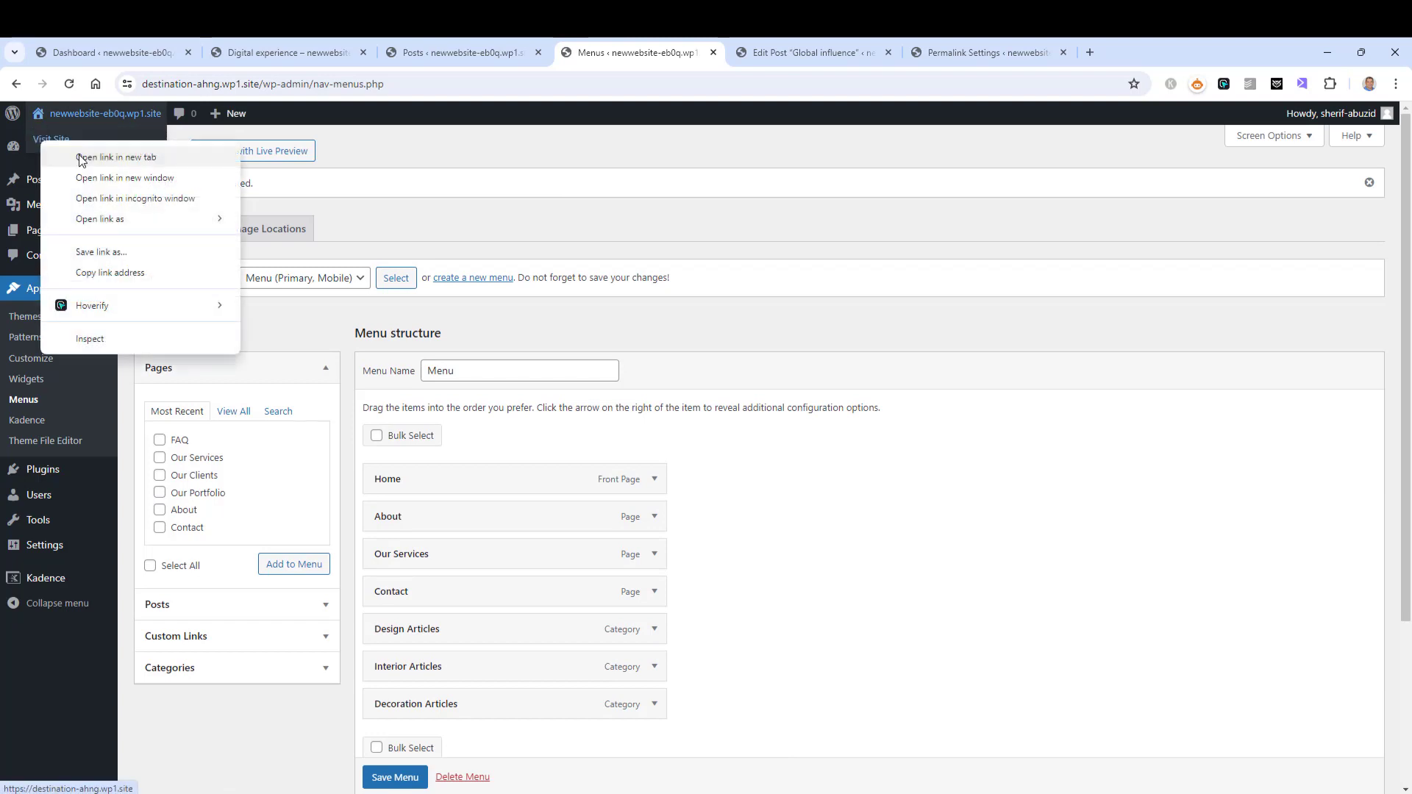
{"action": "left_click", "coordinate": [82, 158]}
{"action": "left_click", "coordinate": [782, 44]}
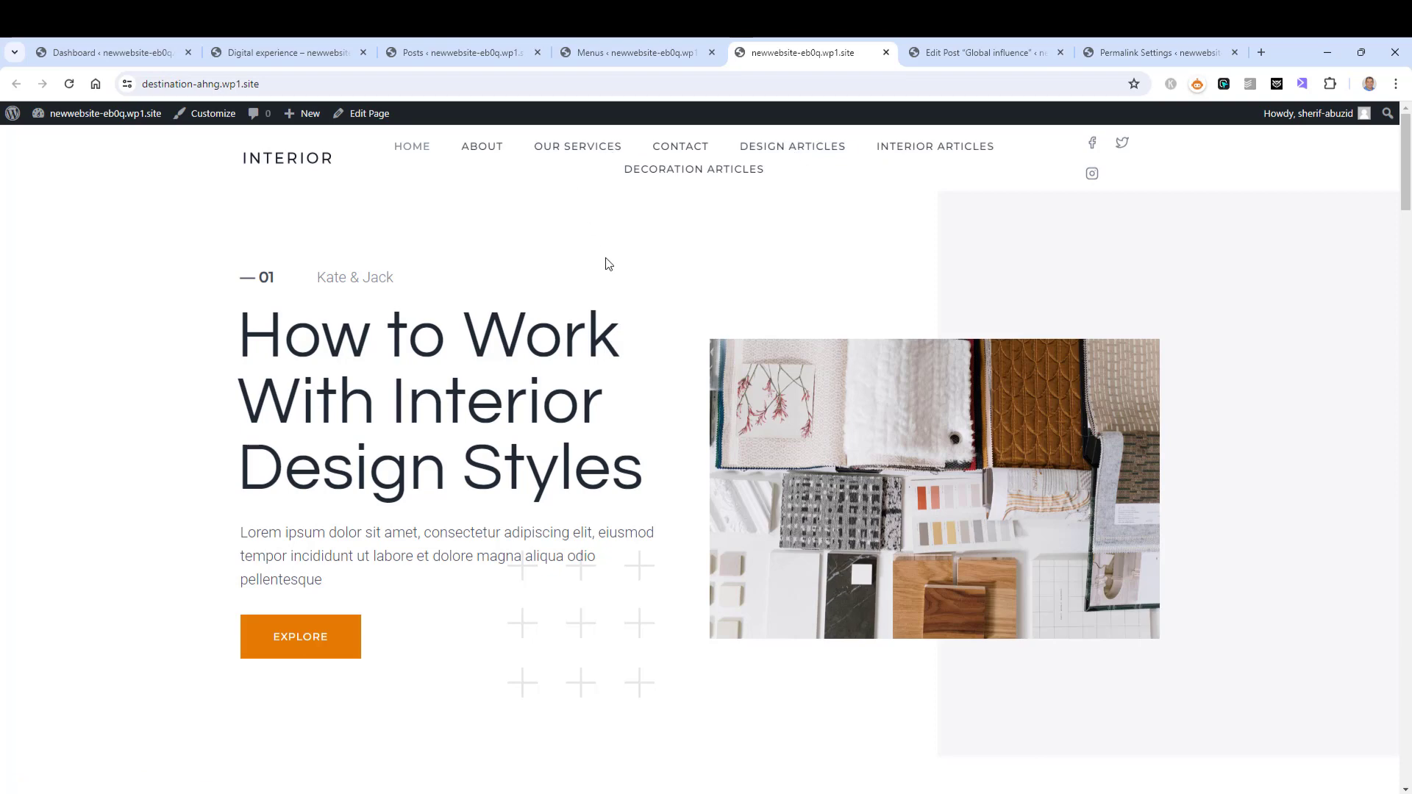
- Remove Our Services from the primary menu, move Contact after Decoration Articles, and save
{"action": "left_click", "coordinate": [648, 53]}
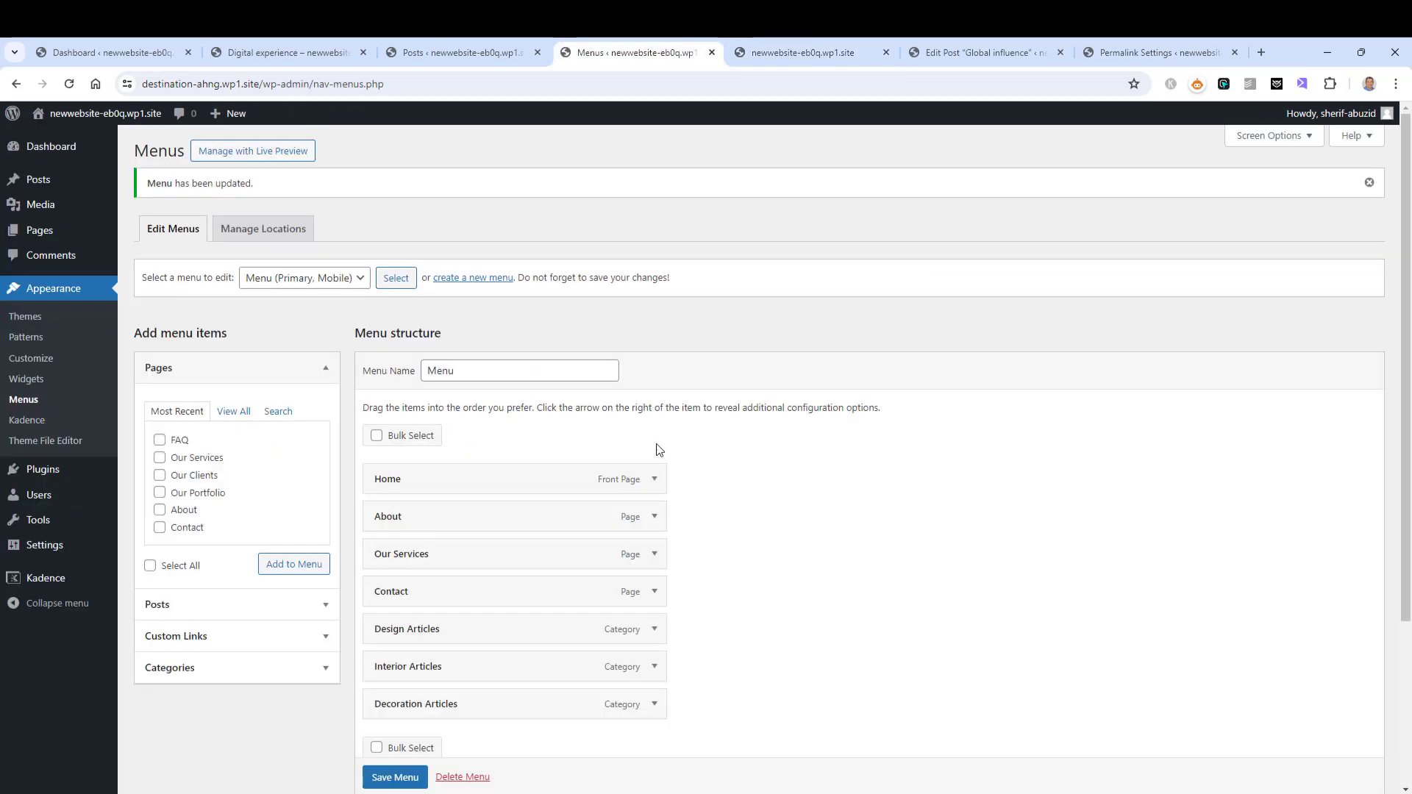
{"action": "scroll", "coordinate": [794, 561], "scroll_direction": "down", "scroll_amount": 3}
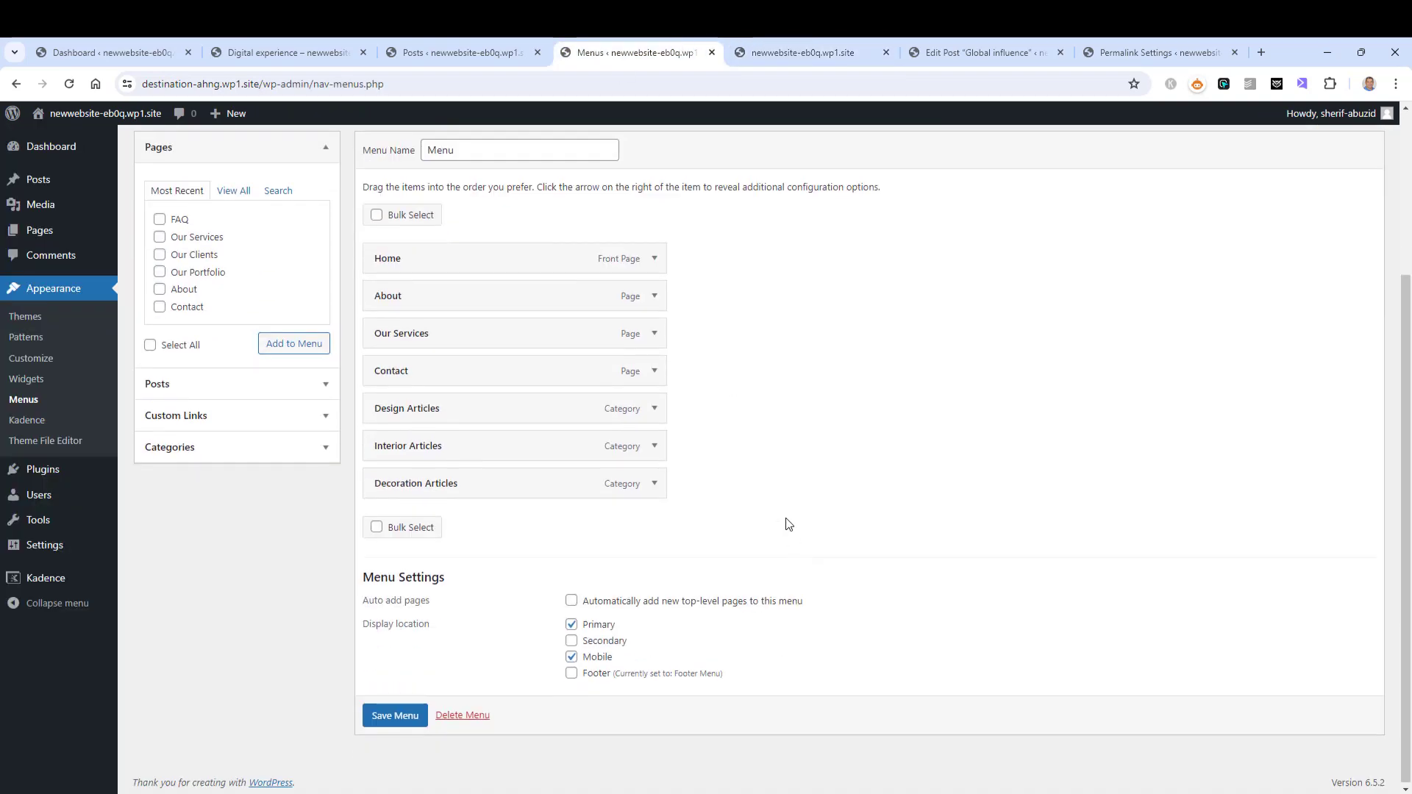
{"action": "left_click", "coordinate": [643, 340]}
{"action": "left_click", "coordinate": [387, 469]}
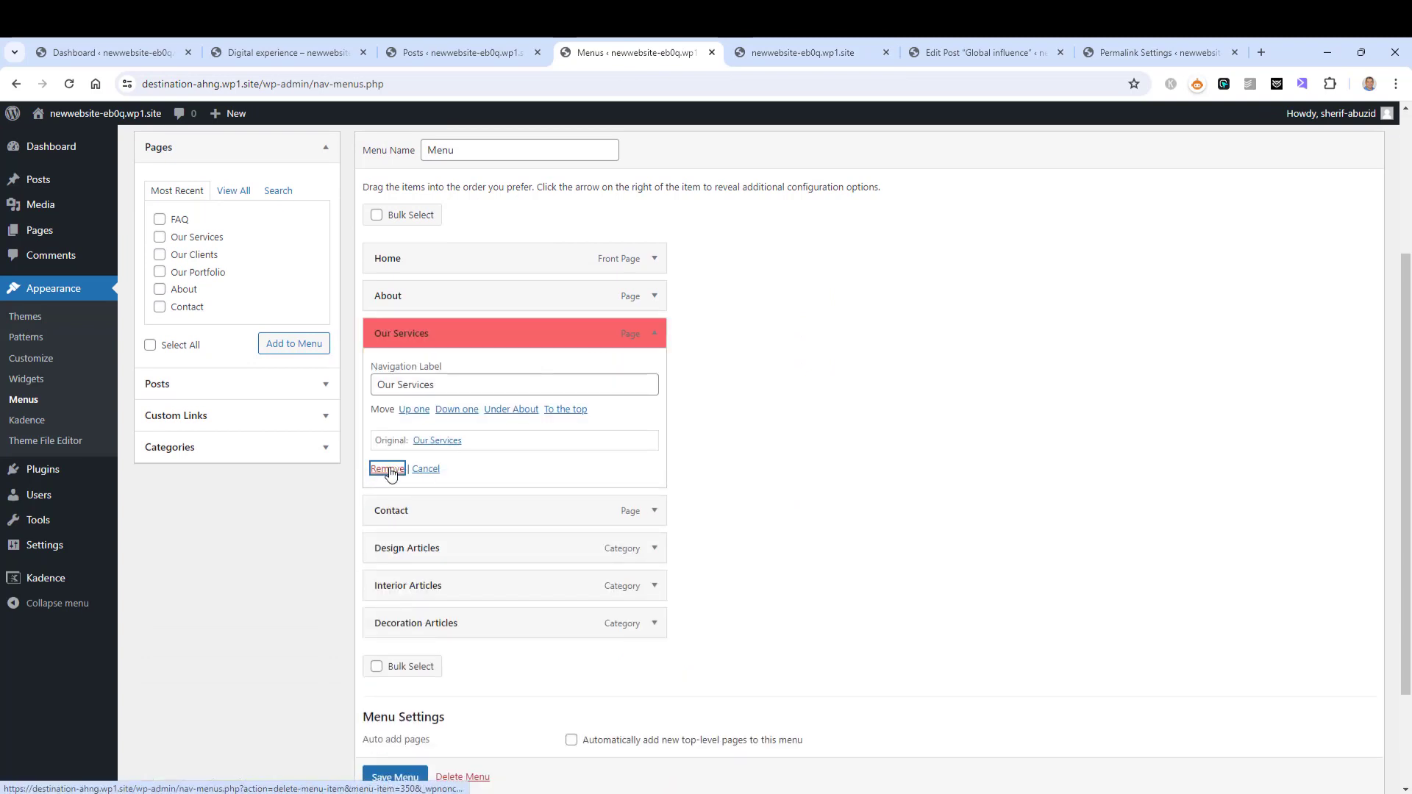
{"action": "left_click_drag", "start_coordinate": [527, 378], "coordinate": [531, 484]}
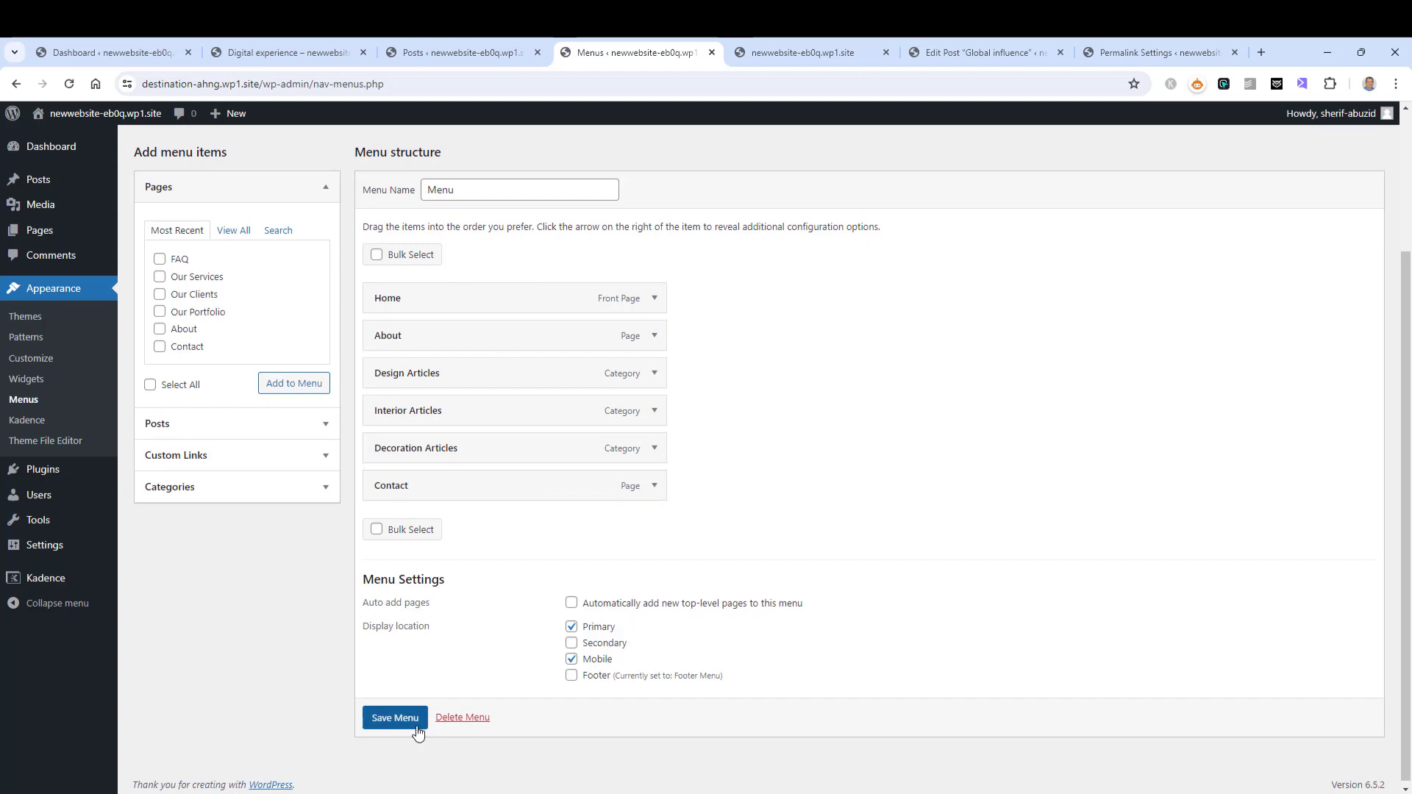
{"action": "left_click", "coordinate": [395, 718]}
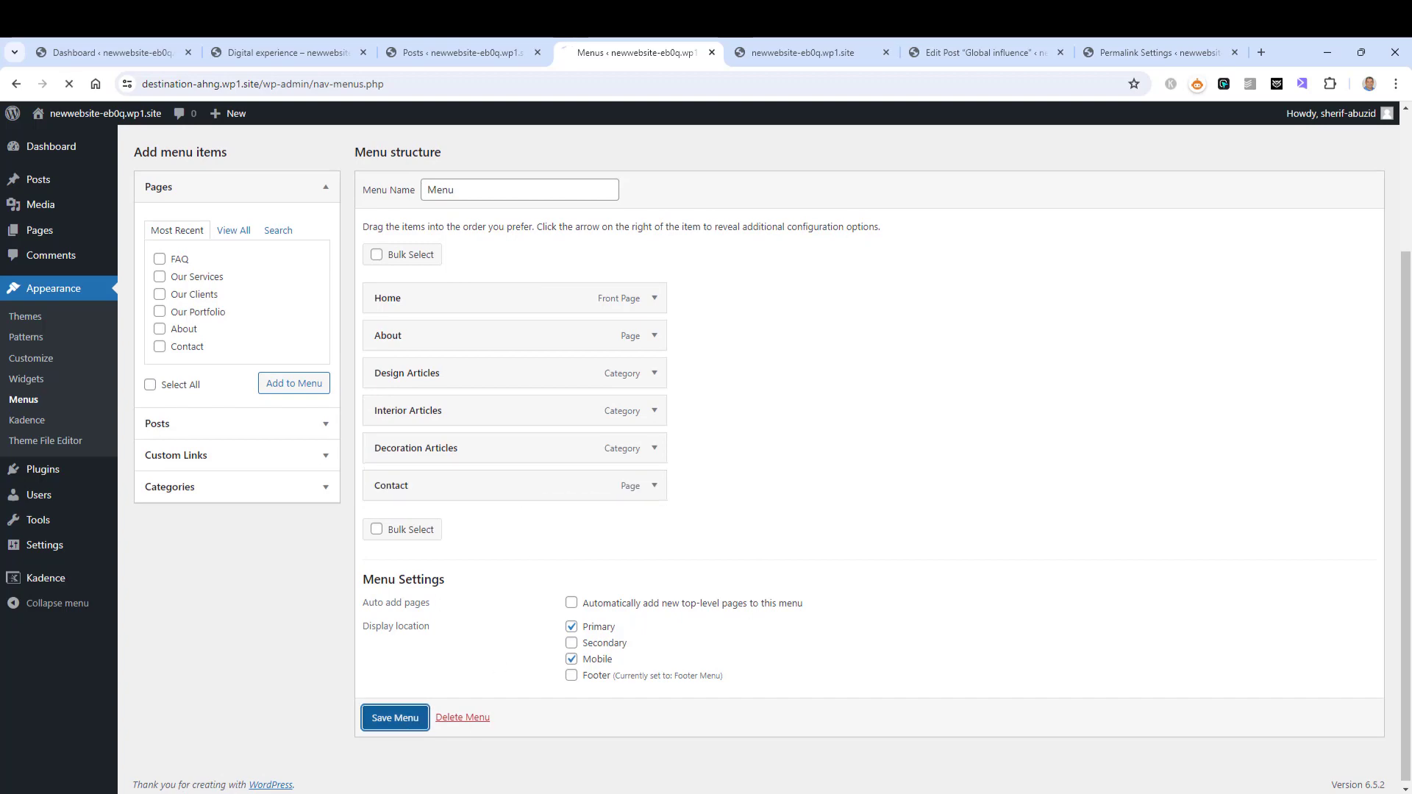
- Reload the live site and check the Design Articles and Interior Articles category pages
{"action": "left_click", "coordinate": [827, 40]}
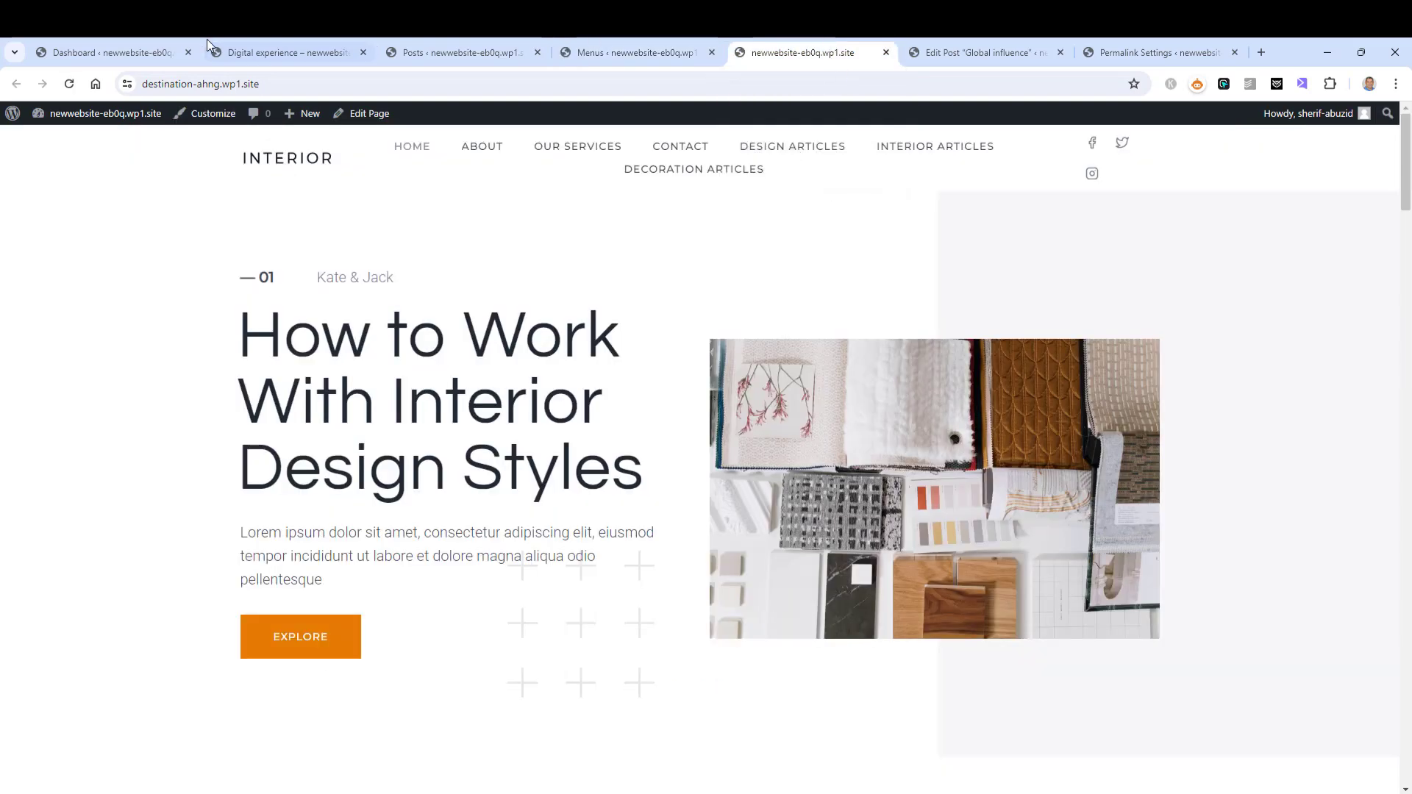
{"action": "left_click", "coordinate": [69, 84]}
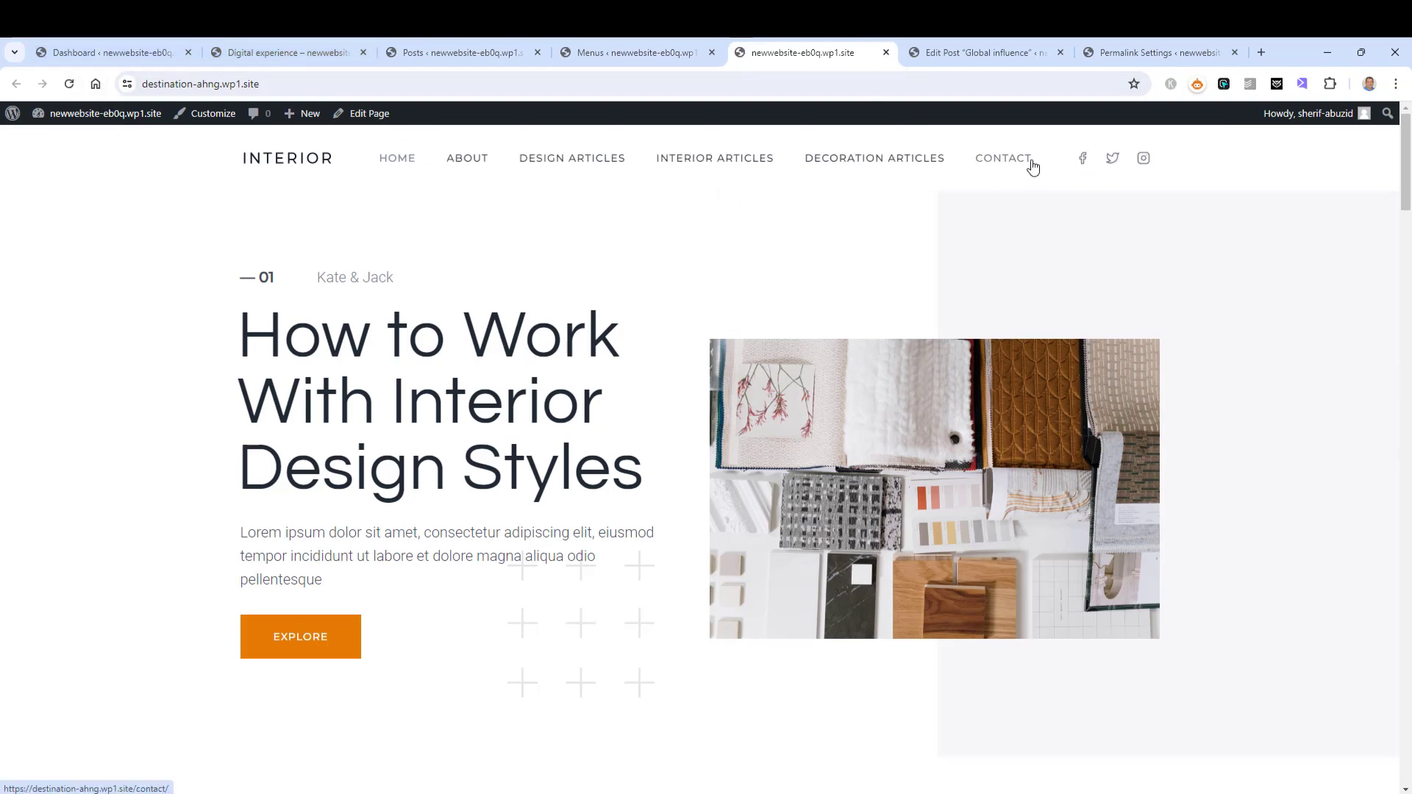
{"action": "left_click", "coordinate": [564, 161]}
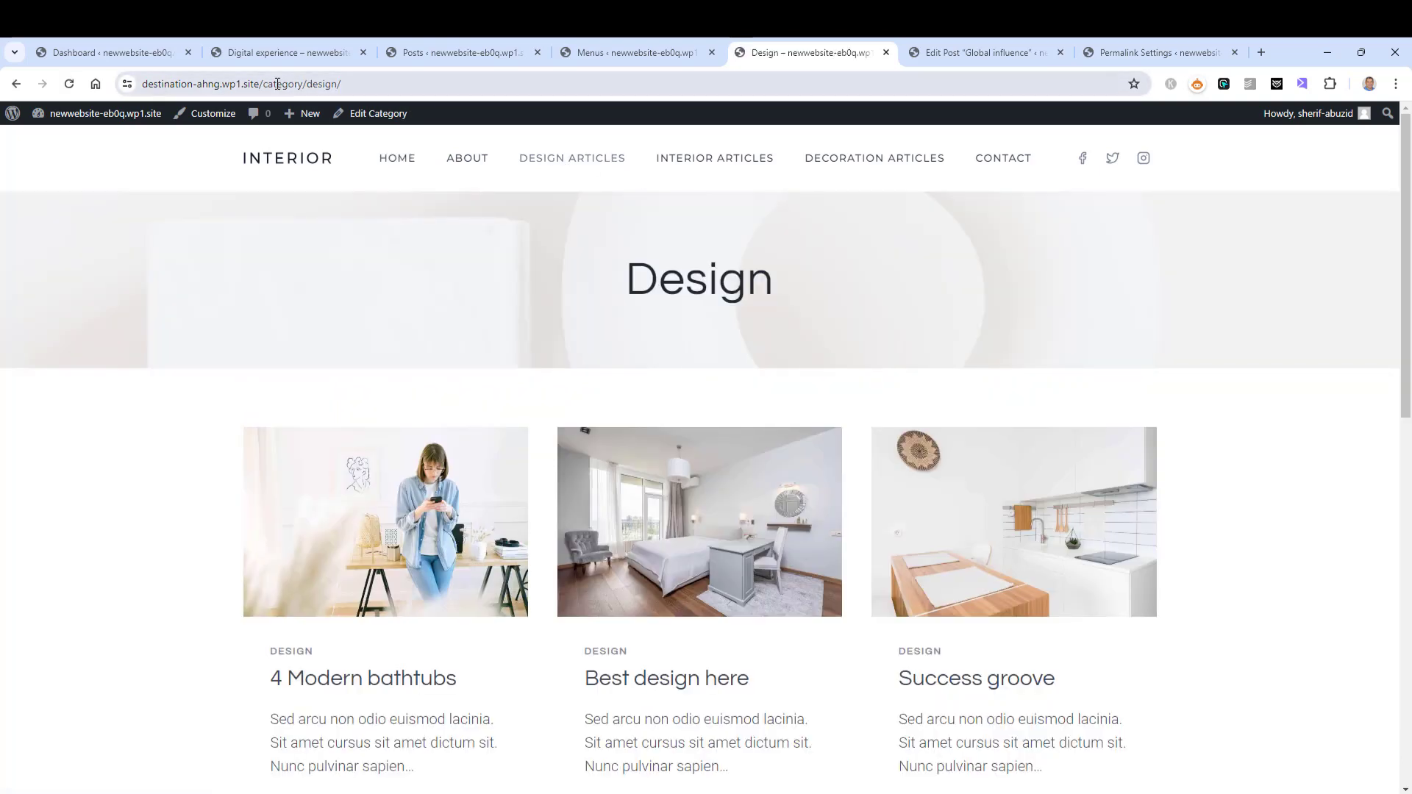
{"action": "left_click", "coordinate": [695, 162]}
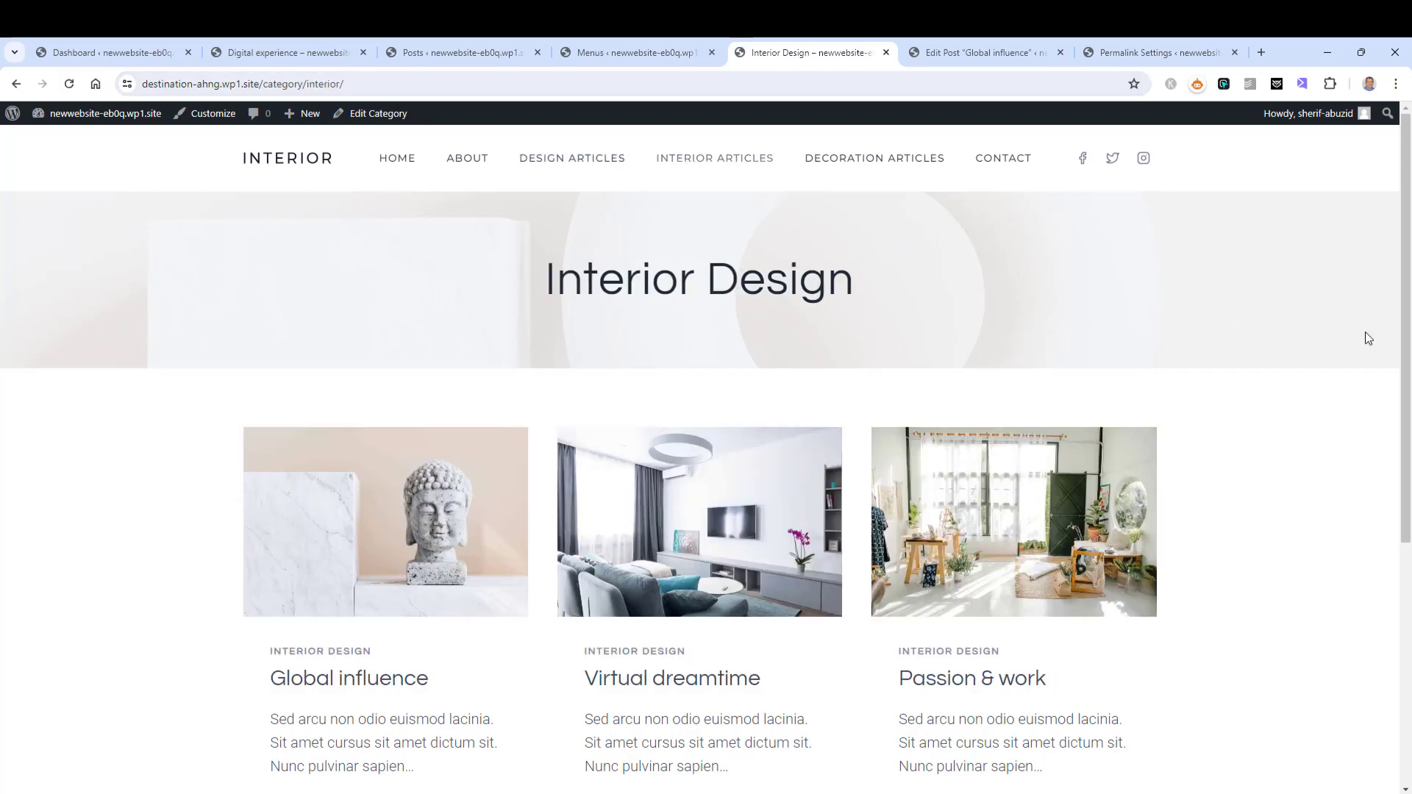
{"action": "scroll", "coordinate": [1368, 339], "scroll_direction": "down", "scroll_amount": 5}
{"action": "scroll", "coordinate": [1368, 339], "scroll_direction": "up", "scroll_amount": 5}
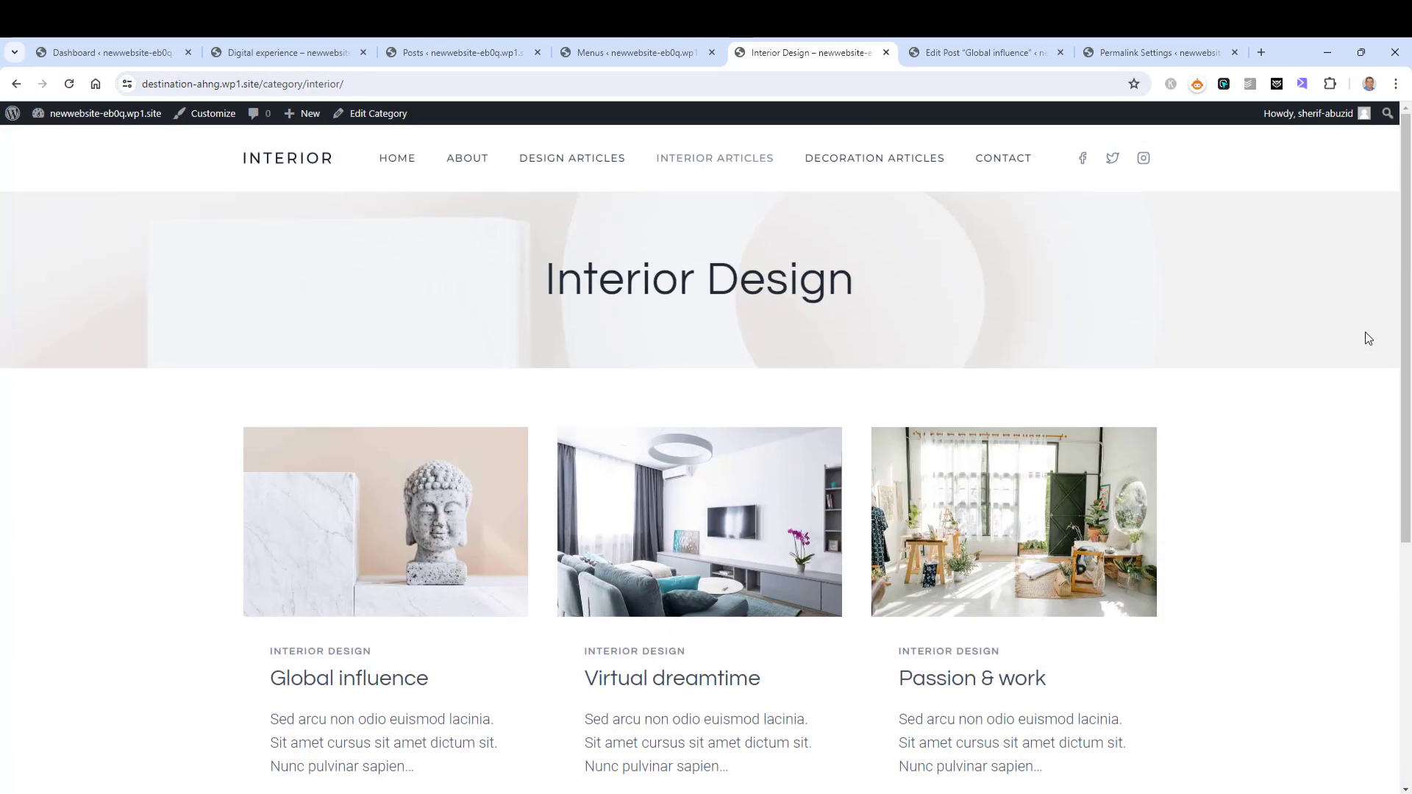